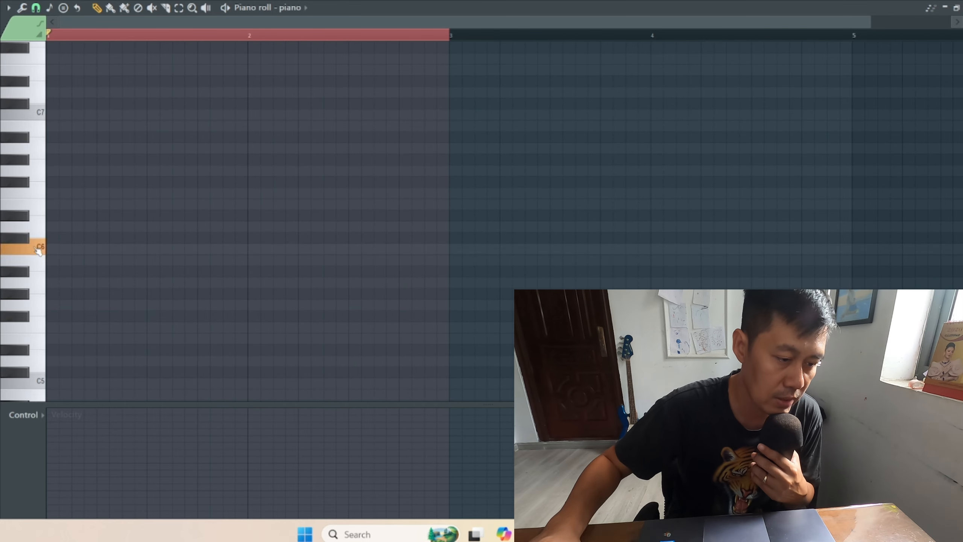
Place a one-beat E6 note at the start of bar 1.
click(56, 205)
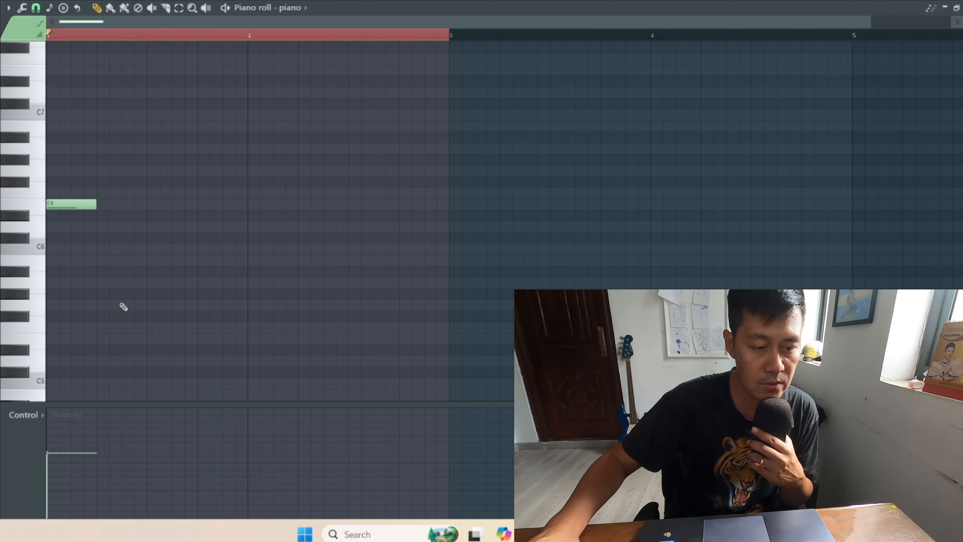
scroll(124, 306, up, 1)
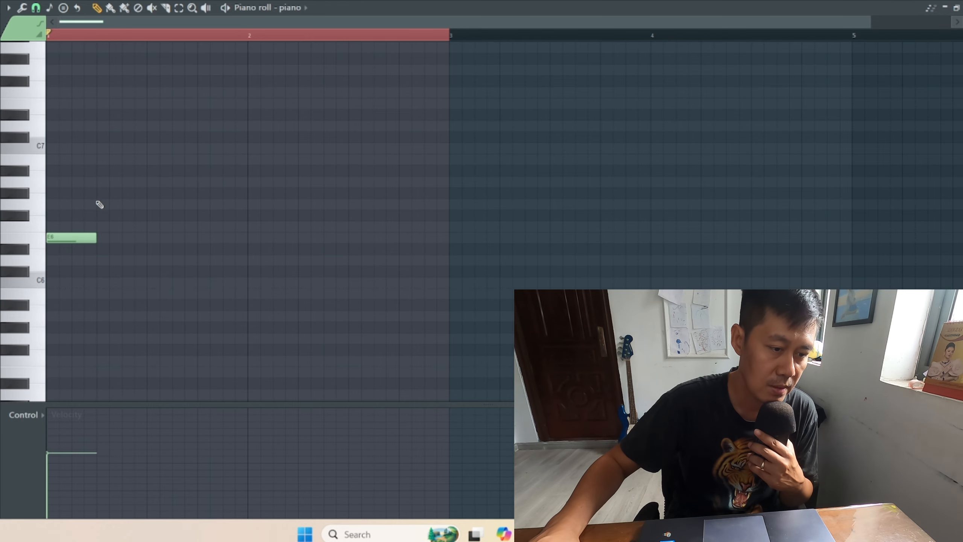
Look through the scale highlighting options with their root notes and scales, and leave them without choosing another one.
click(8, 7)
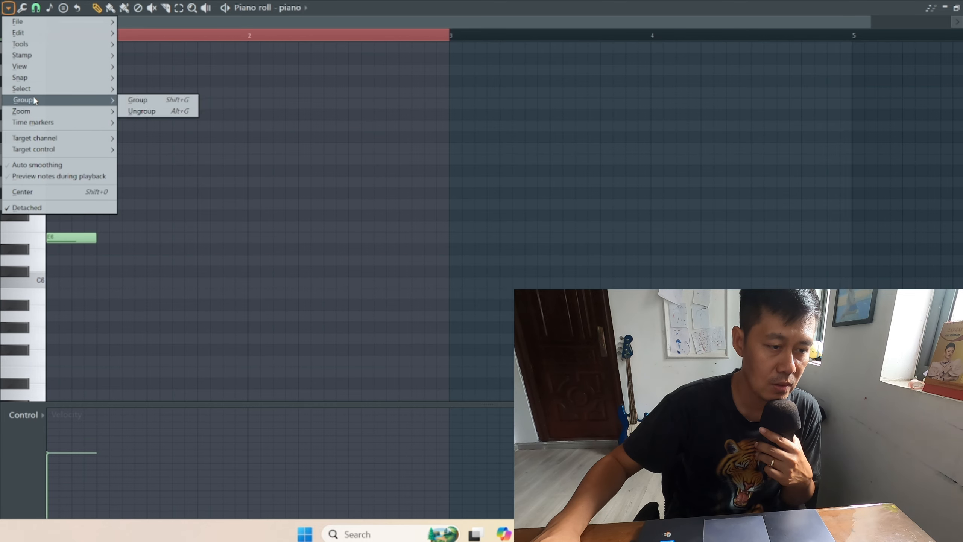
mouse_move(47, 71)
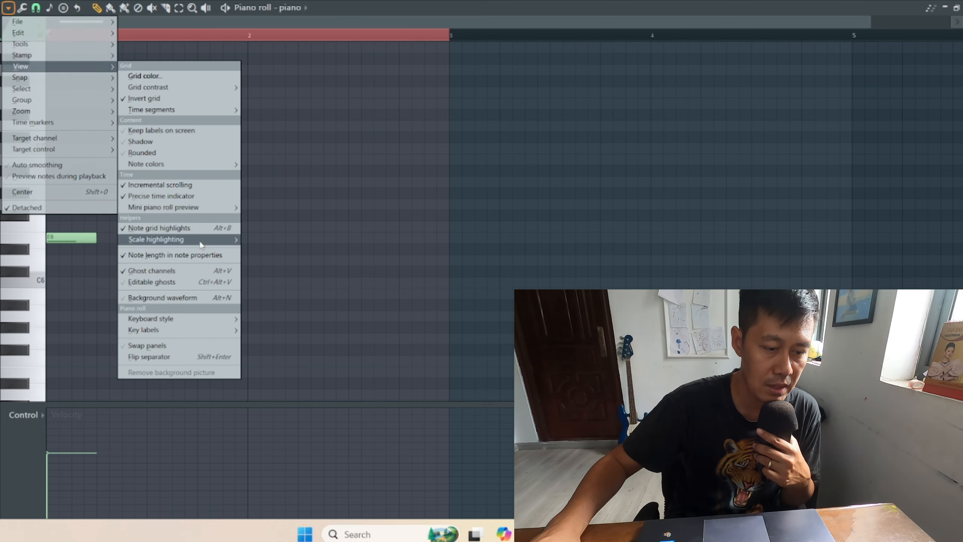
mouse_move(201, 243)
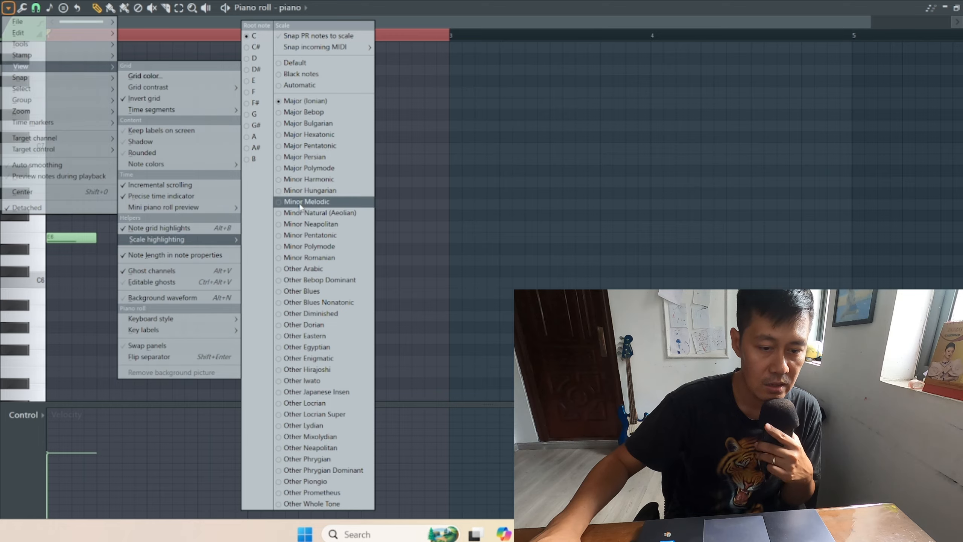
click(416, 8)
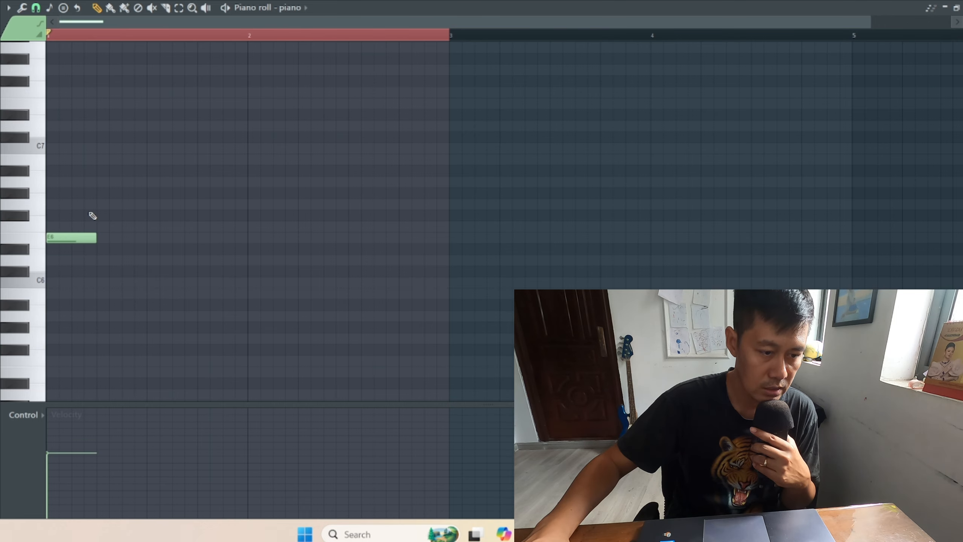
Complete the bar 1 melody with half-beat A6 and B6 notes on beat 2, a one-beat C7 and a one-beat E6.
click(134, 182)
drag(145, 182, 124, 182)
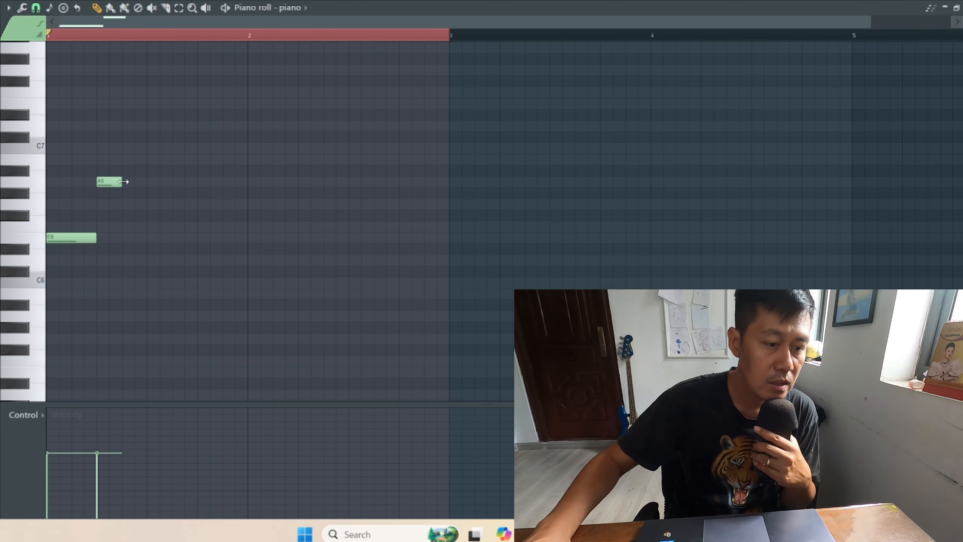
click(133, 159)
click(159, 148)
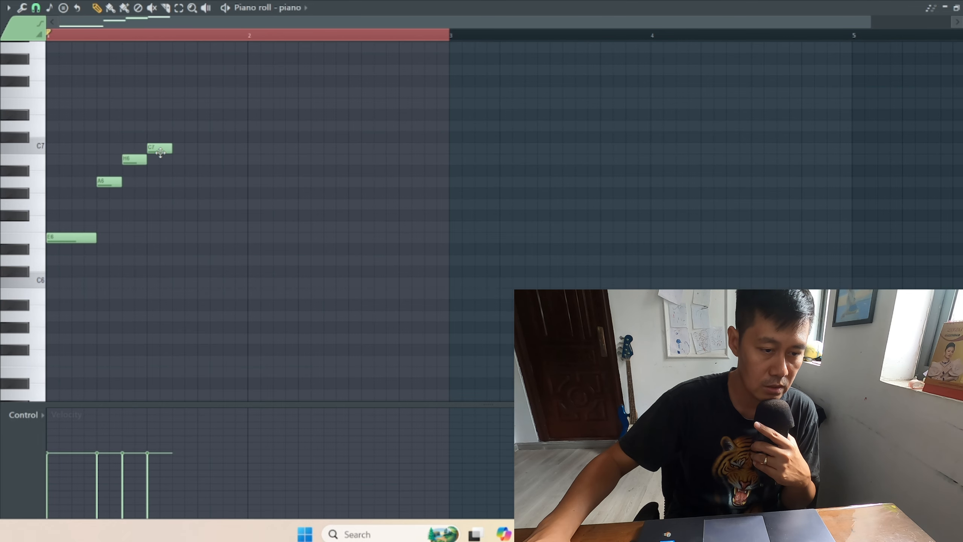
drag(172, 150, 193, 157)
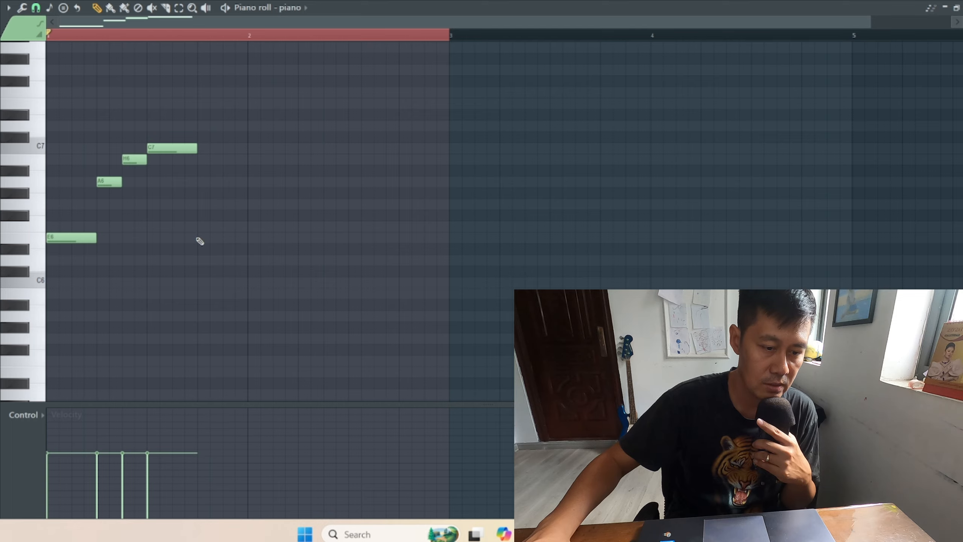
click(198, 239)
Add a one-beat F6 note at the start of bar 2 and play back the melody.
key(space)
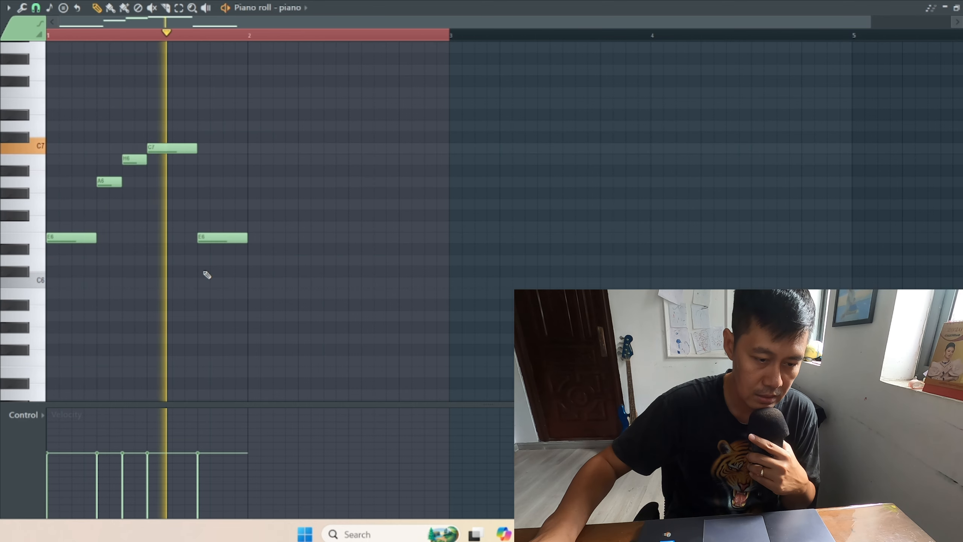
click(253, 228)
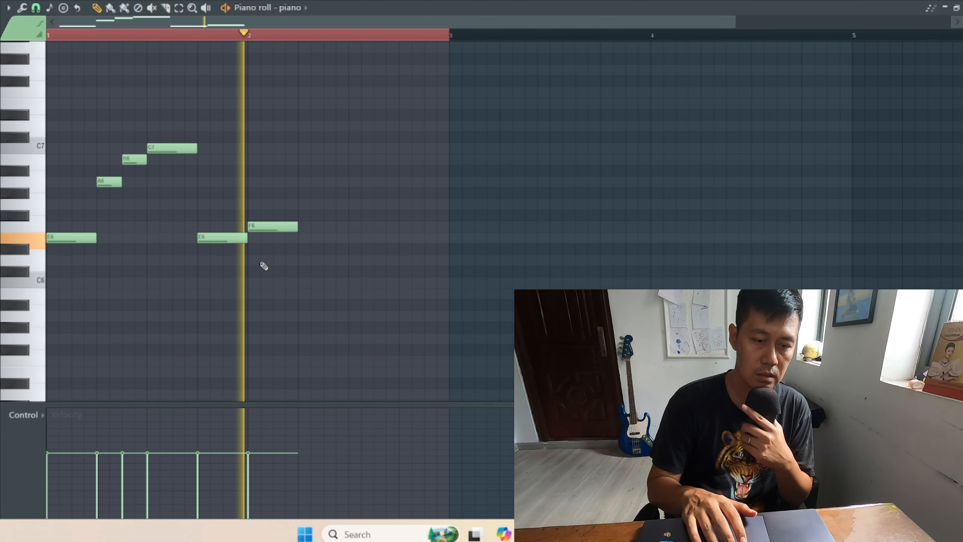
key(space)
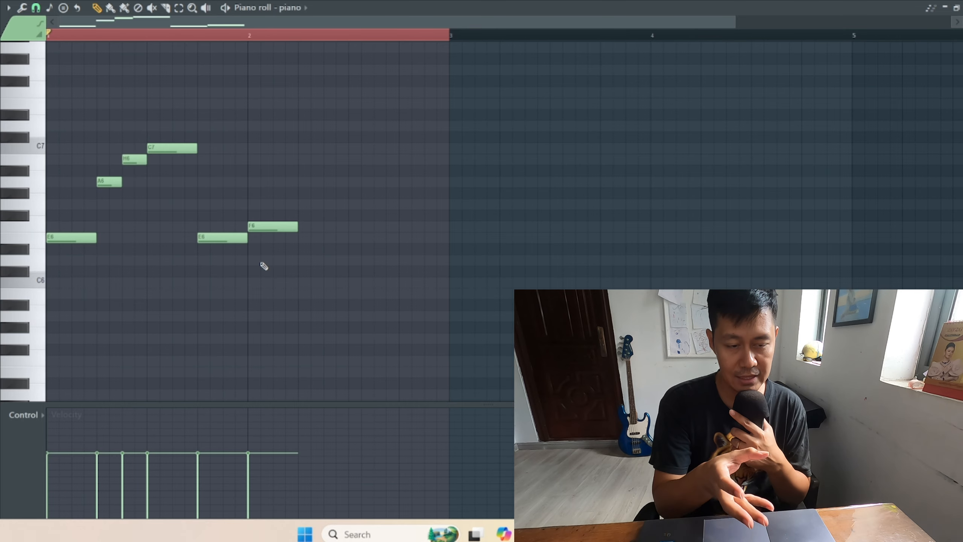
key(space)
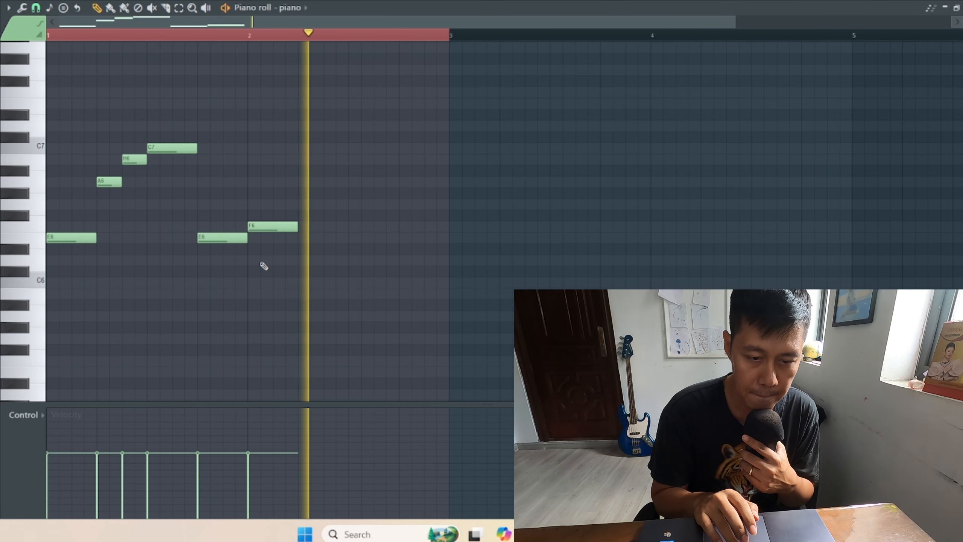
key(space)
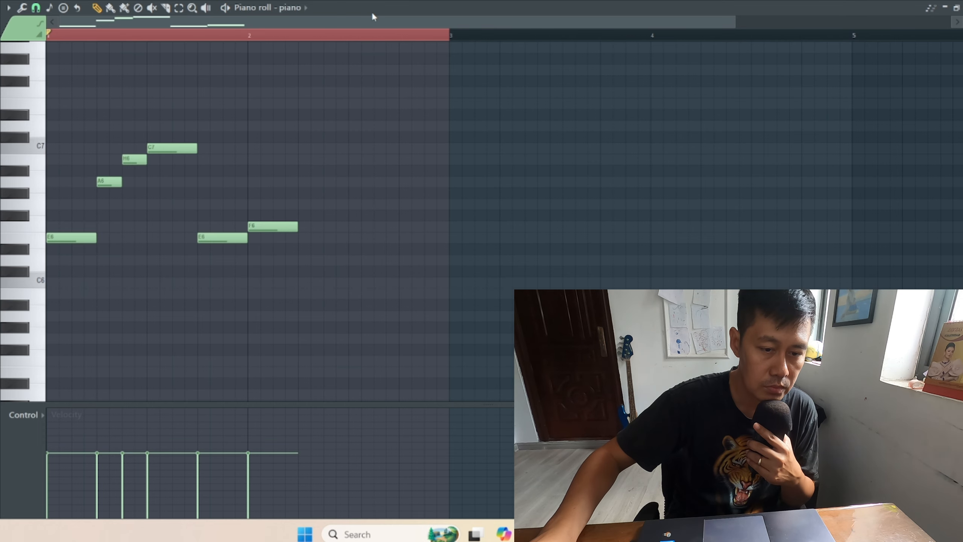
Add a one-beat D7 note on beat 3 of bar 2 and listen to the phrase.
click(359, 130)
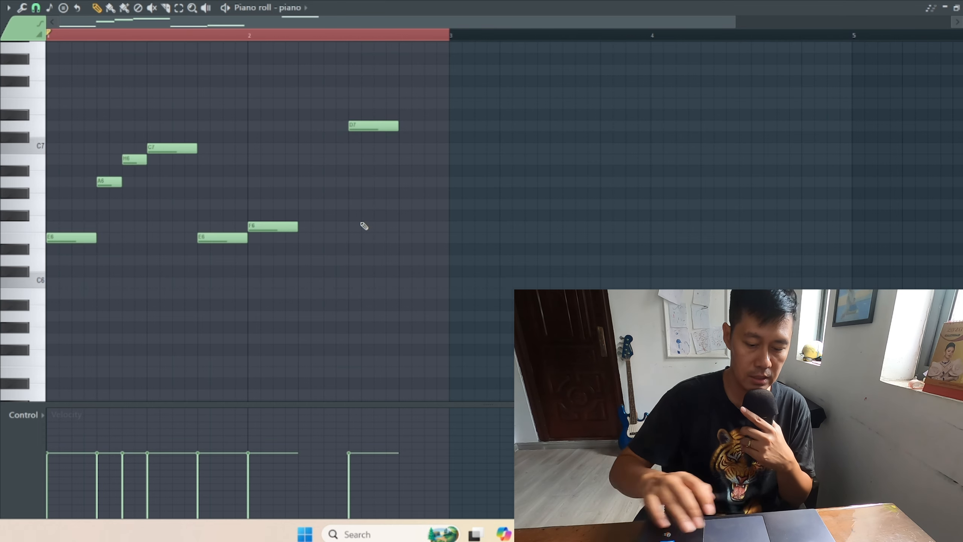
key(space)
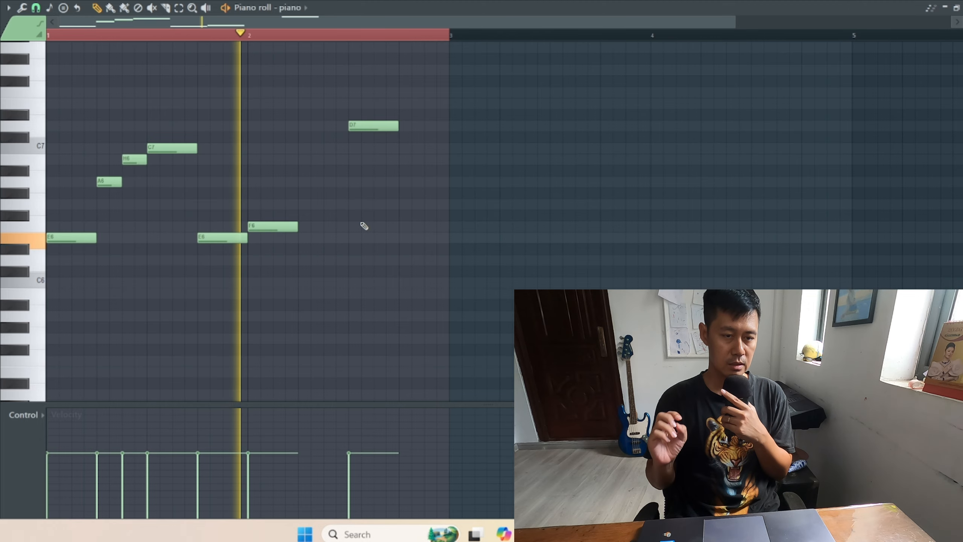
key(space)
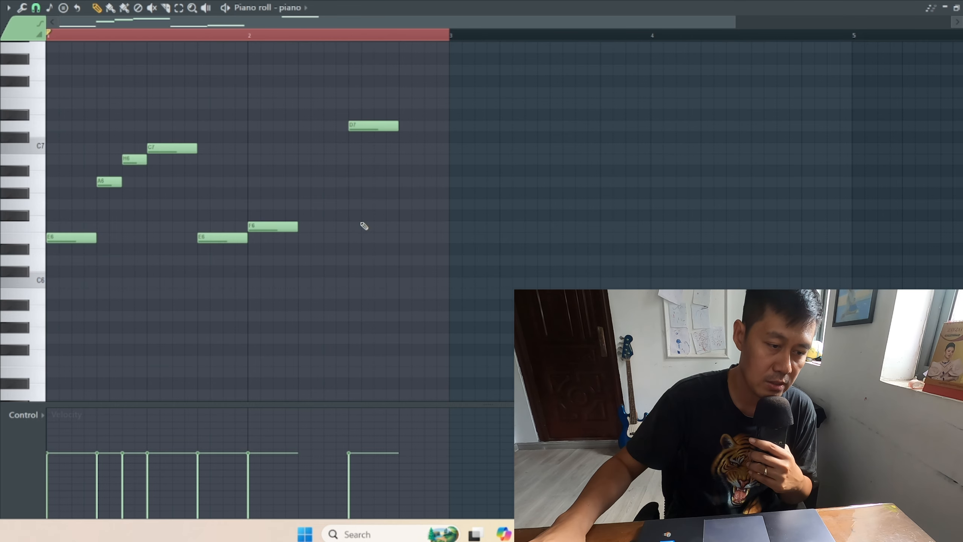
Audition the E6 key, try C6, E6 and G6 notes under the melody around beat 2 of bar 1, and delete them.
click(40, 242)
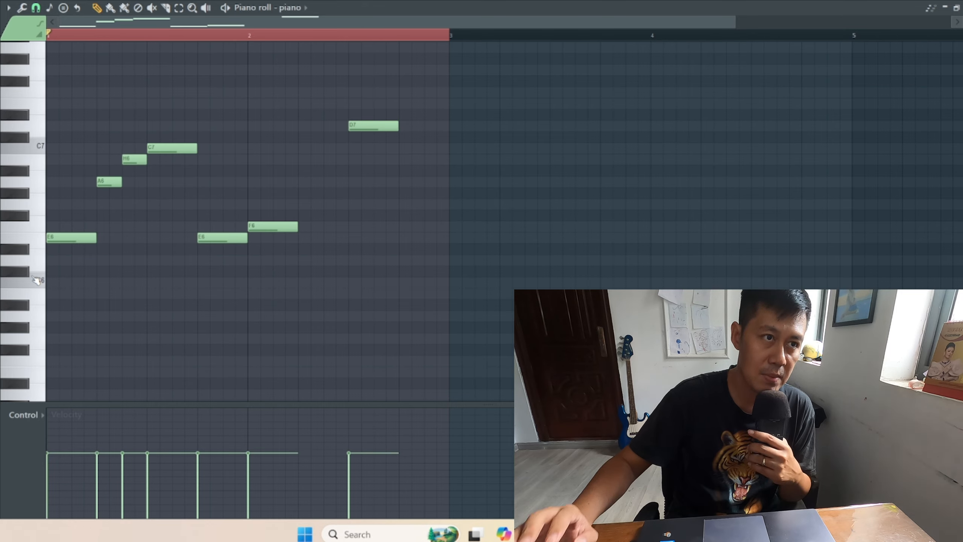
click(37, 246)
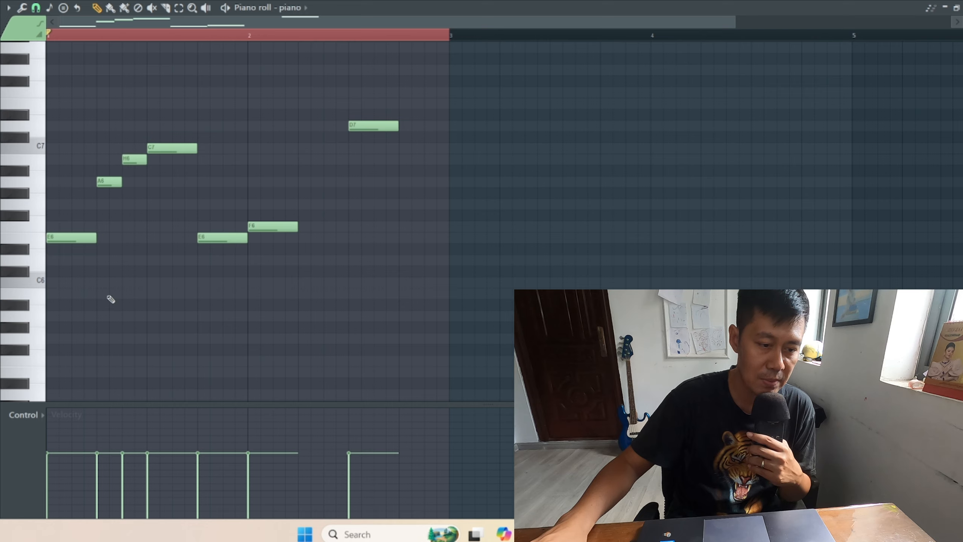
click(108, 284)
click(112, 238)
click(130, 205)
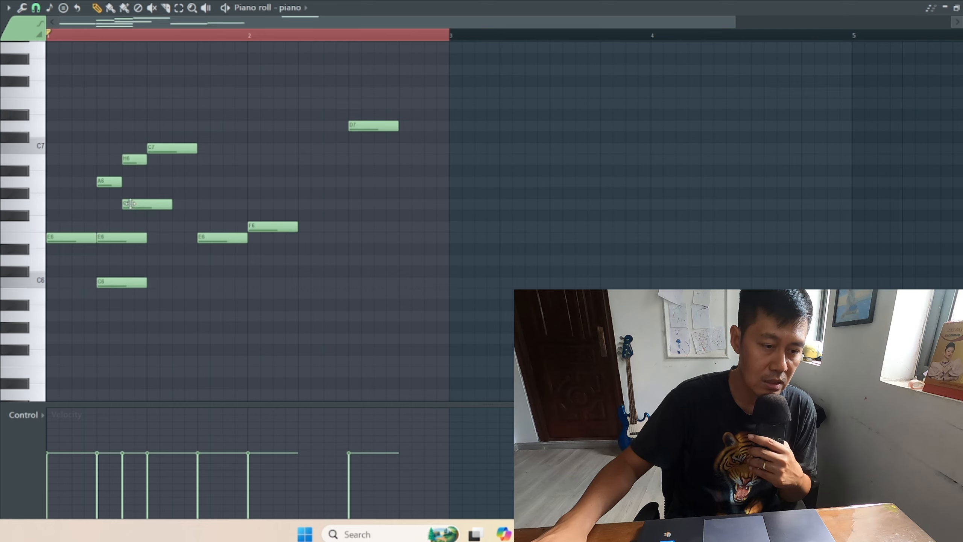
right_click(131, 206)
right_click(127, 238)
right_click(126, 283)
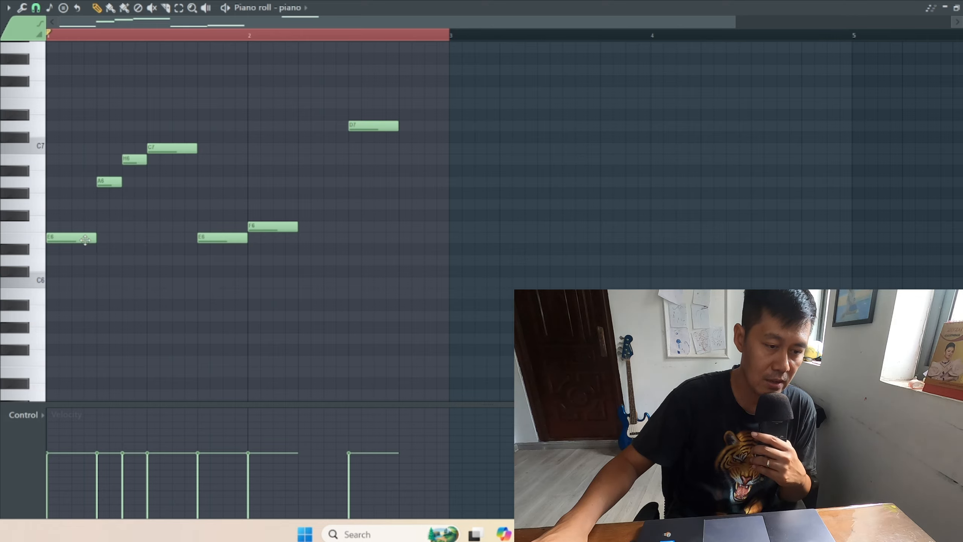
click(105, 238)
right_click(133, 238)
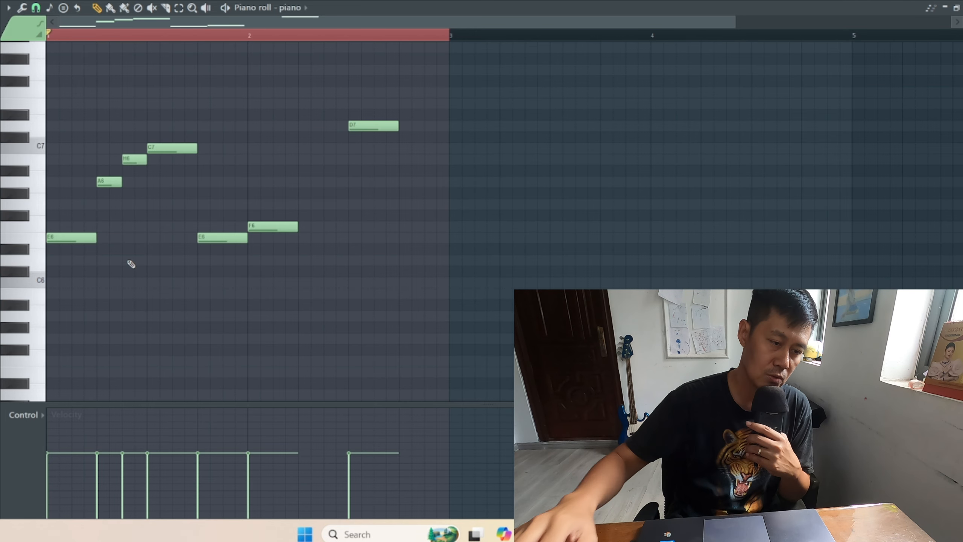
Add two-beat accompaniment notes A4, E5 and A5 starting on beats 1, 2 and 3 of bar 1, and play them back.
scroll(131, 265, down, 3)
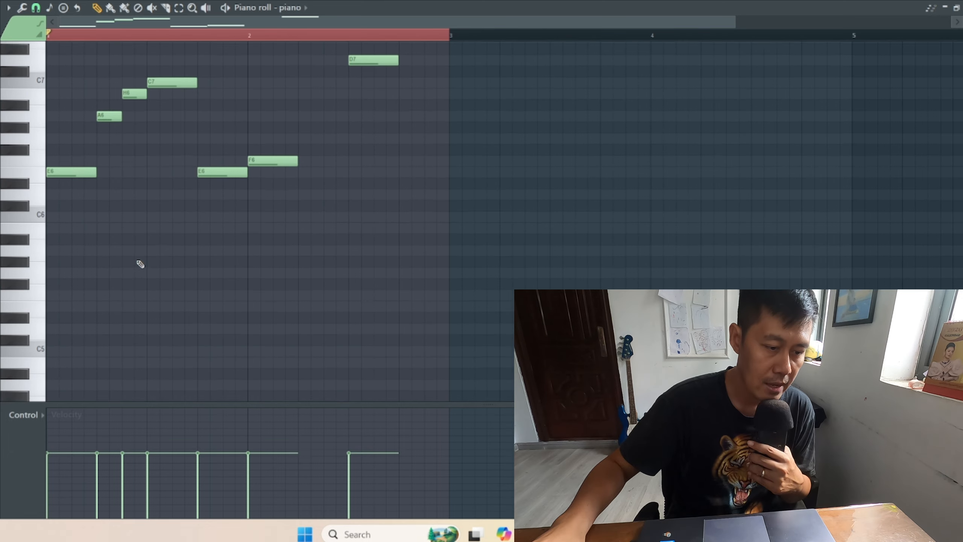
click(65, 384)
drag(97, 385, 147, 385)
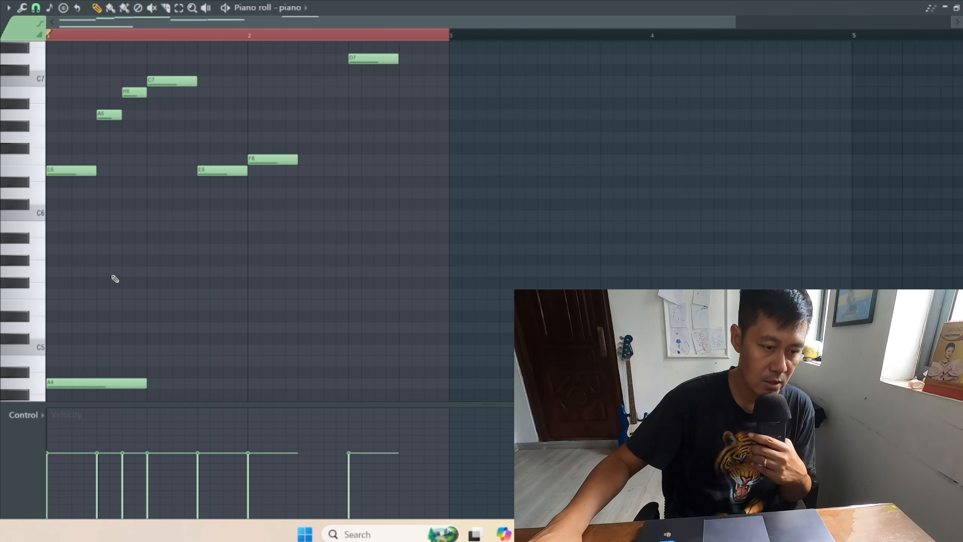
click(112, 305)
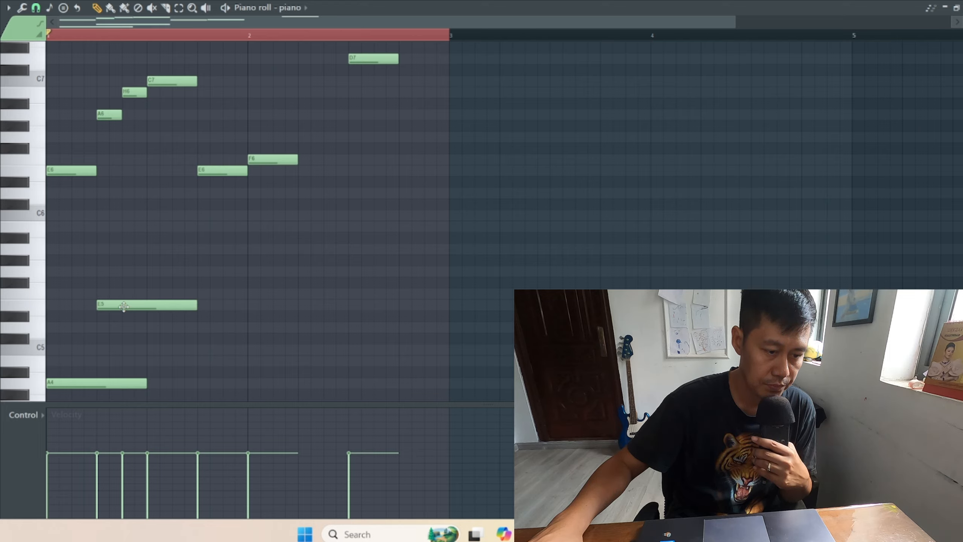
click(151, 249)
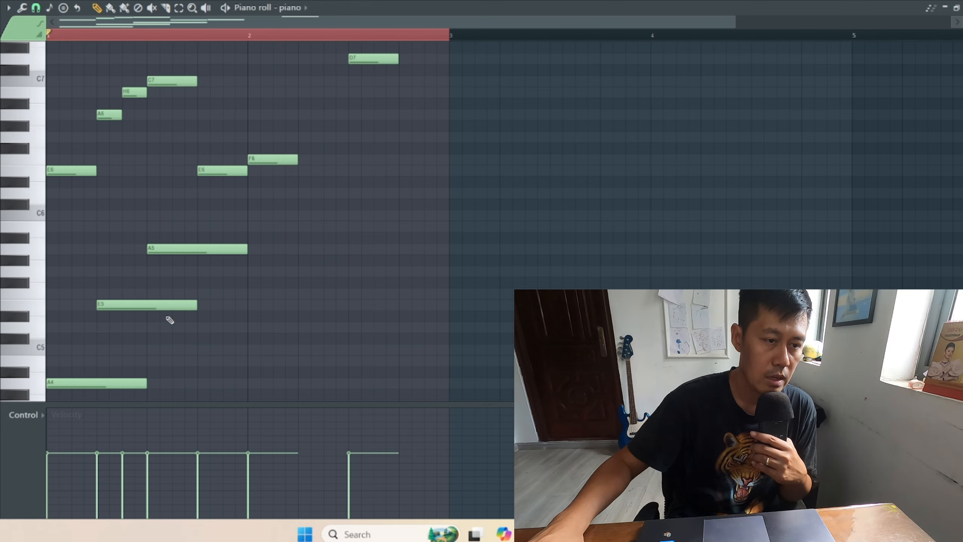
key(space)
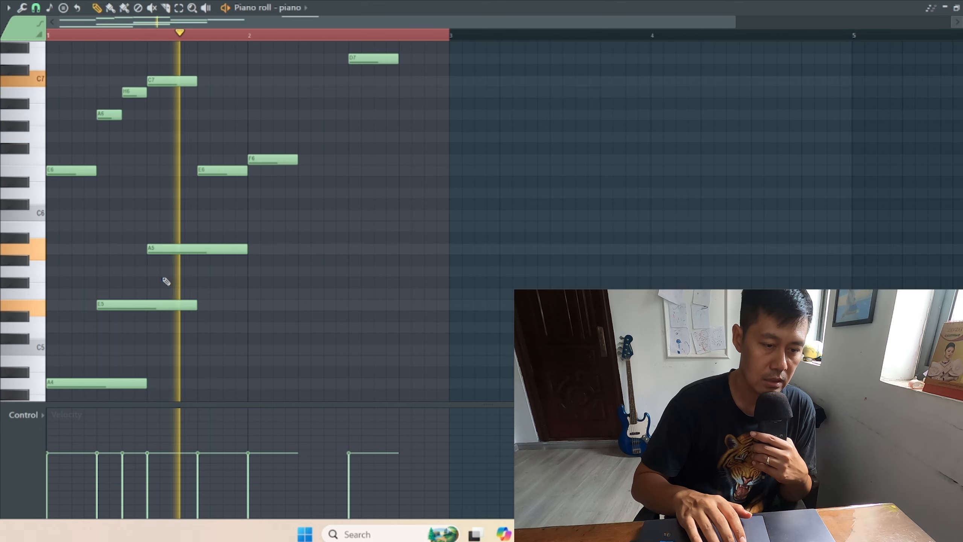
key(space)
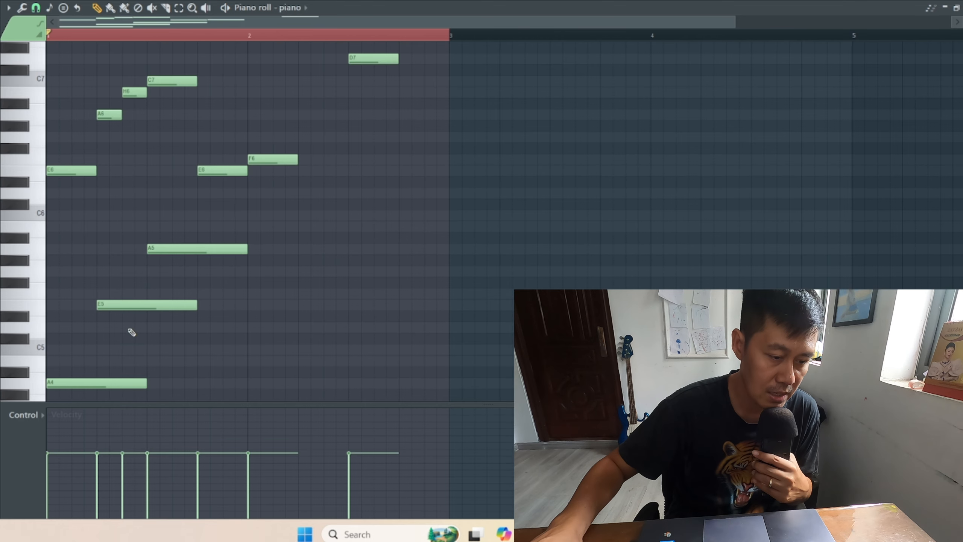
Try the three accompaniment notes moved up to C5, G5 and C6, and play back the result.
drag(74, 378, 72, 346)
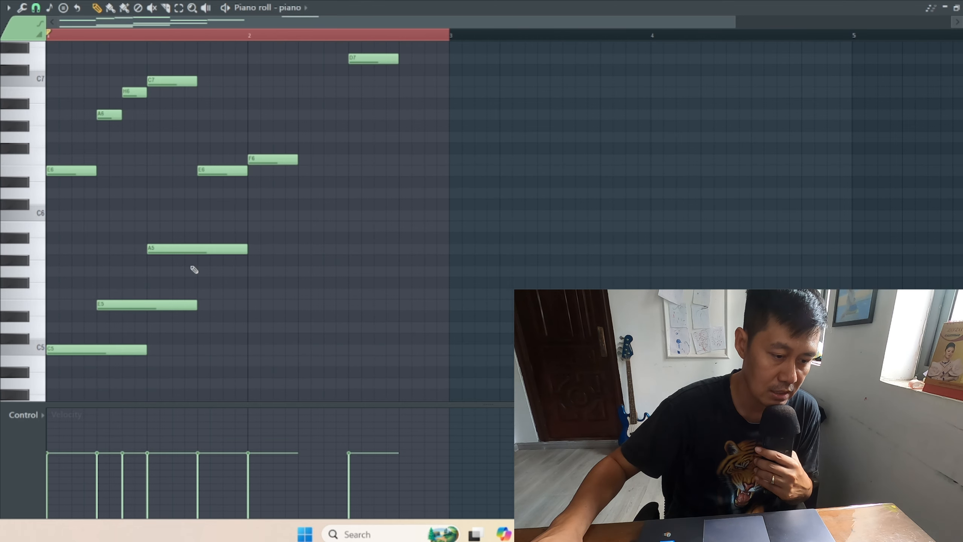
drag(128, 301, 161, 215)
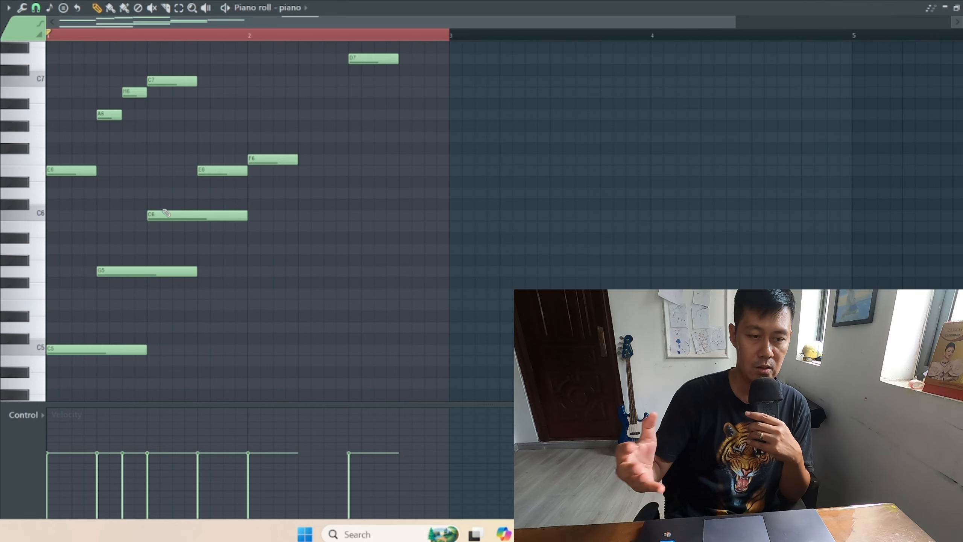
key(space)
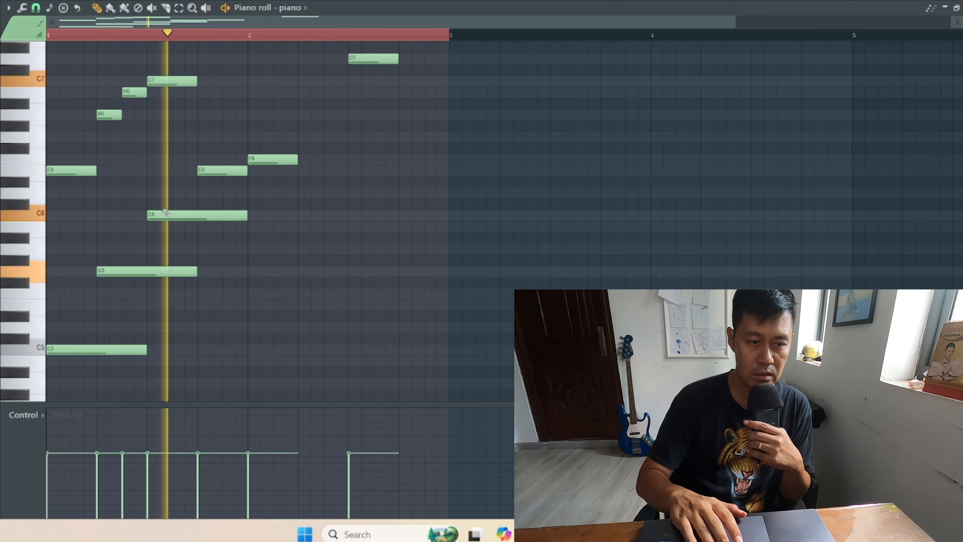
key(space)
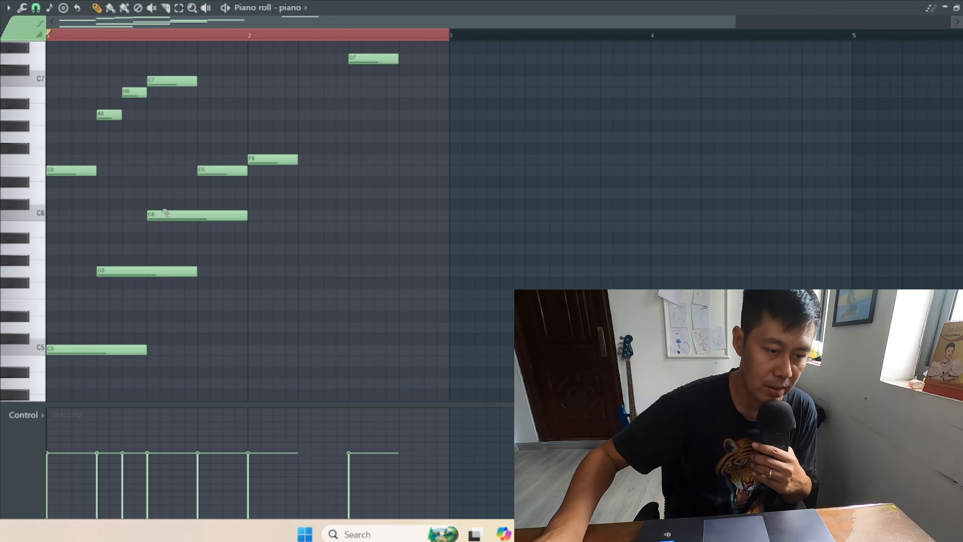
Replace the C5, G5 and C6 accompaniment notes with two-beat A4, E5 and A5 notes starting on beats 1, 2 and 3.
right_click(165, 214)
right_click(161, 271)
right_click(100, 349)
click(54, 384)
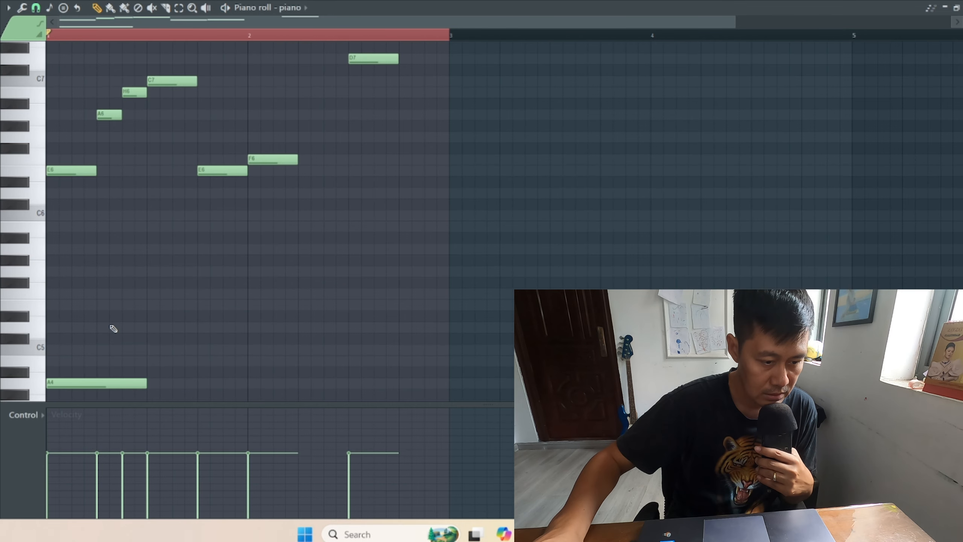
click(104, 305)
click(148, 249)
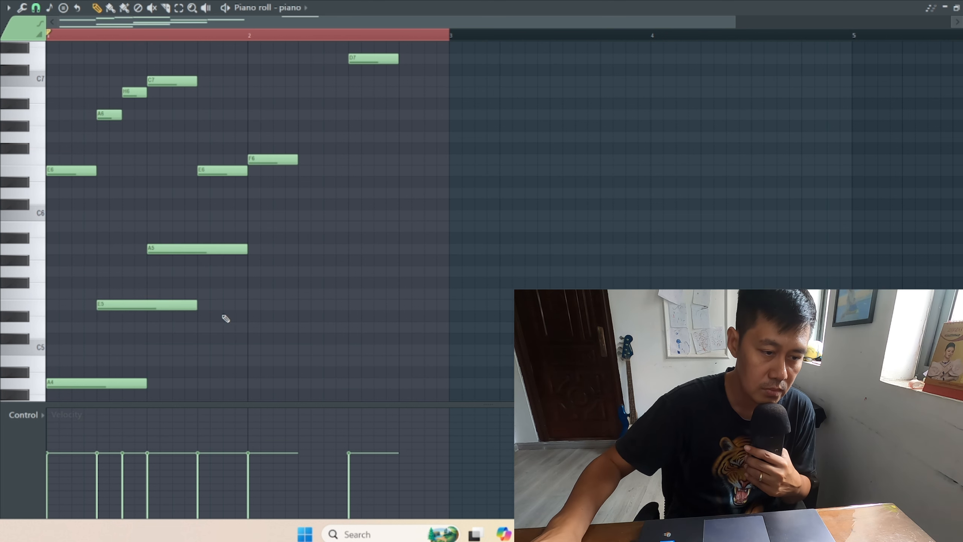
click(27, 174)
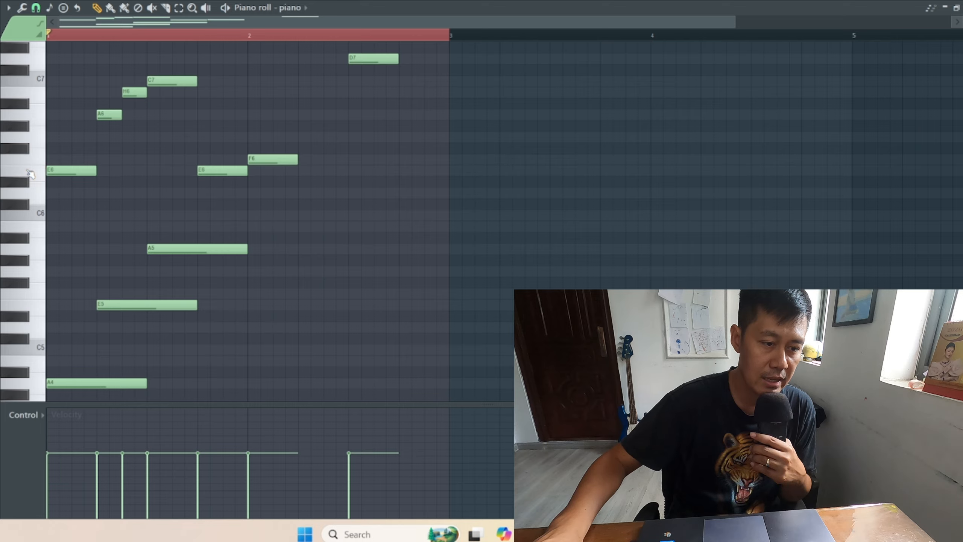
Audition the piano keys matching the melody's E6, A6, B6, C7 and F6 notes.
click(29, 174)
click(30, 174)
click(31, 174)
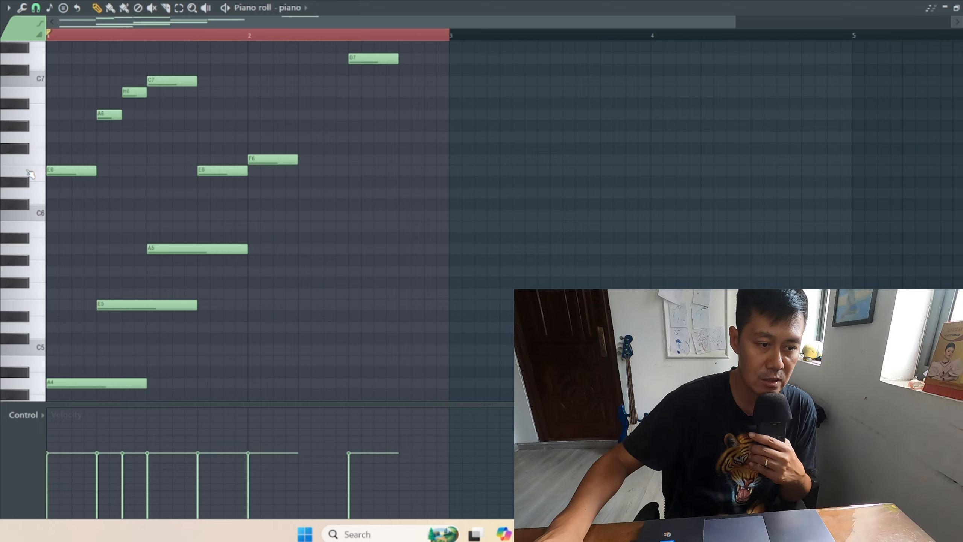
click(36, 120)
click(35, 120)
click(35, 120)
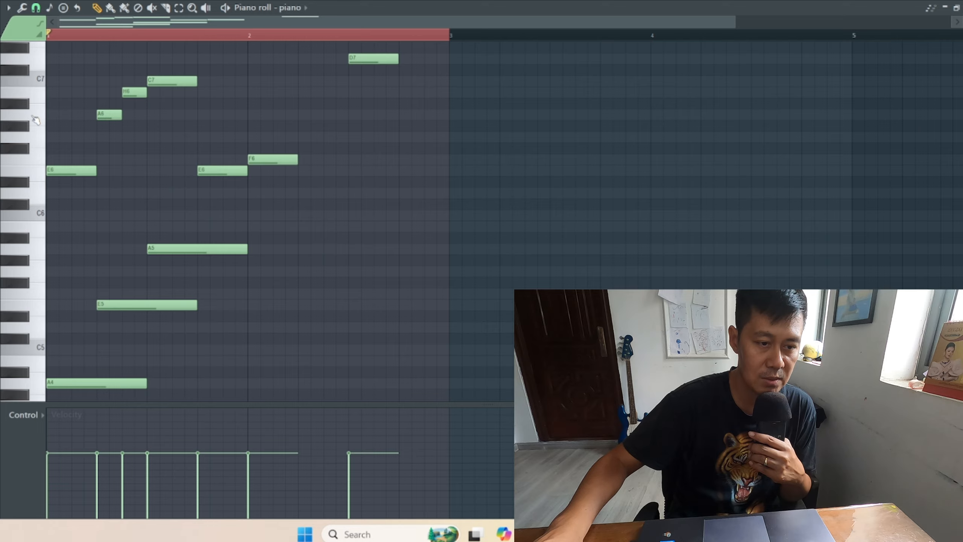
click(42, 85)
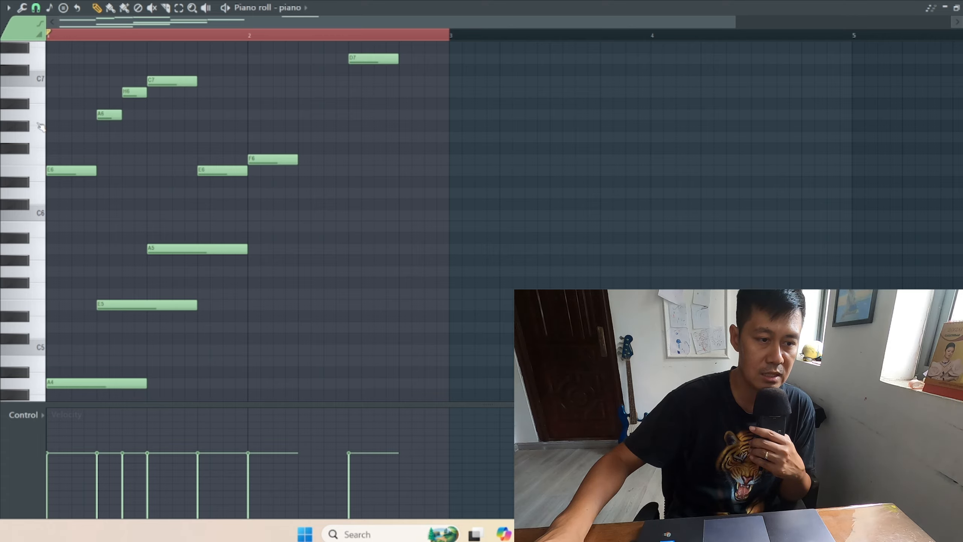
click(41, 96)
click(41, 96)
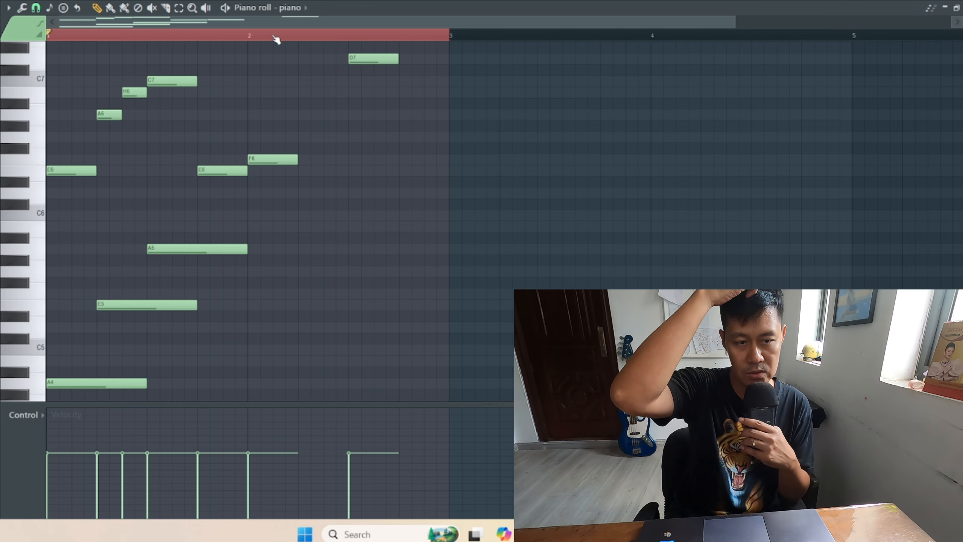
click(40, 162)
Add two-beat accompaniment notes F4, C5 and F5 starting on beats 1, 2 and 3 of bar 2, and play them back.
drag(259, 21, 315, 23)
scroll(196, 350, down, 2)
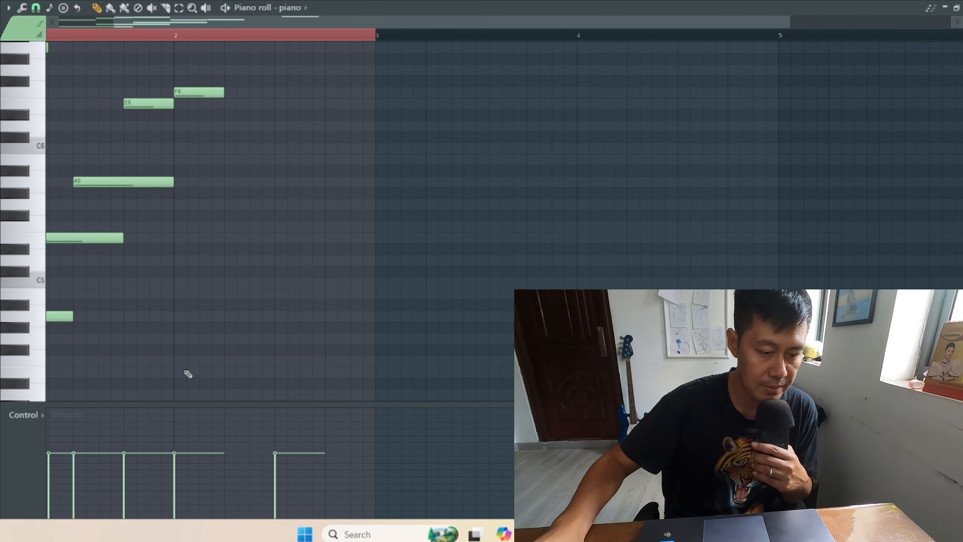
click(183, 361)
click(230, 287)
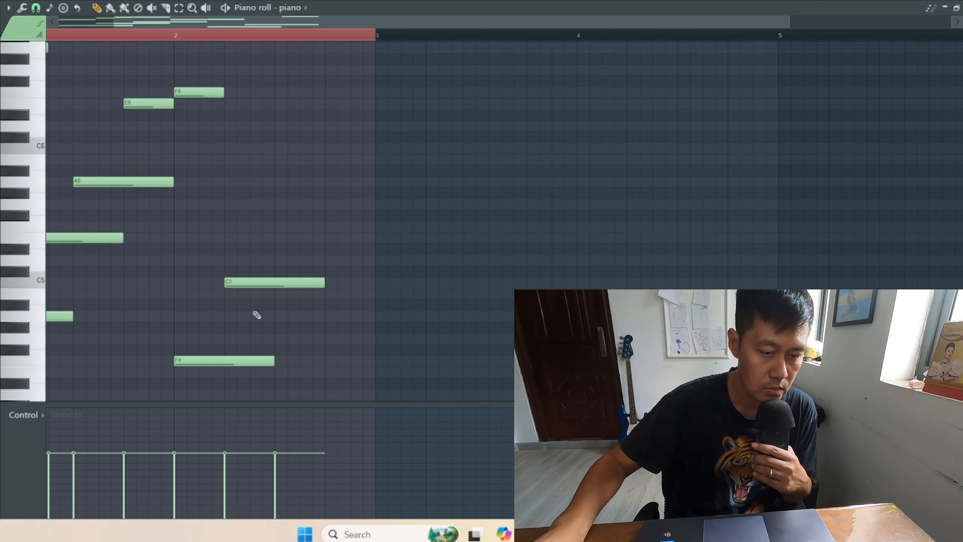
click(286, 227)
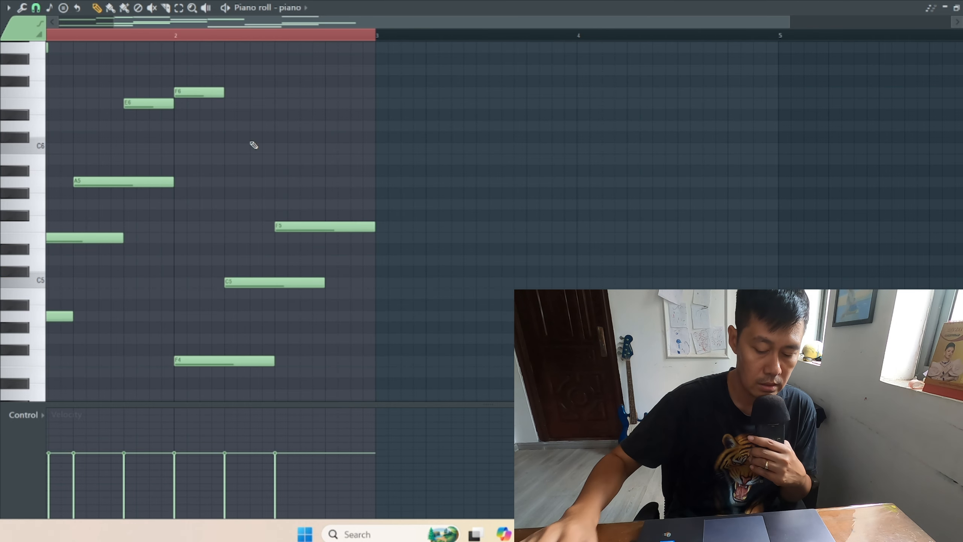
key(space)
scroll(288, 127, up, 2)
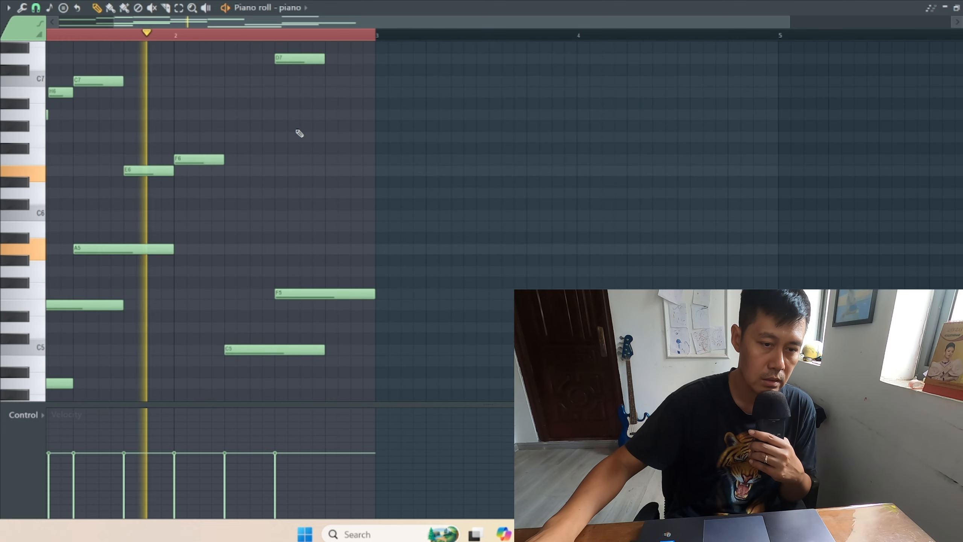
scroll(389, 193, up, 2)
key(space)
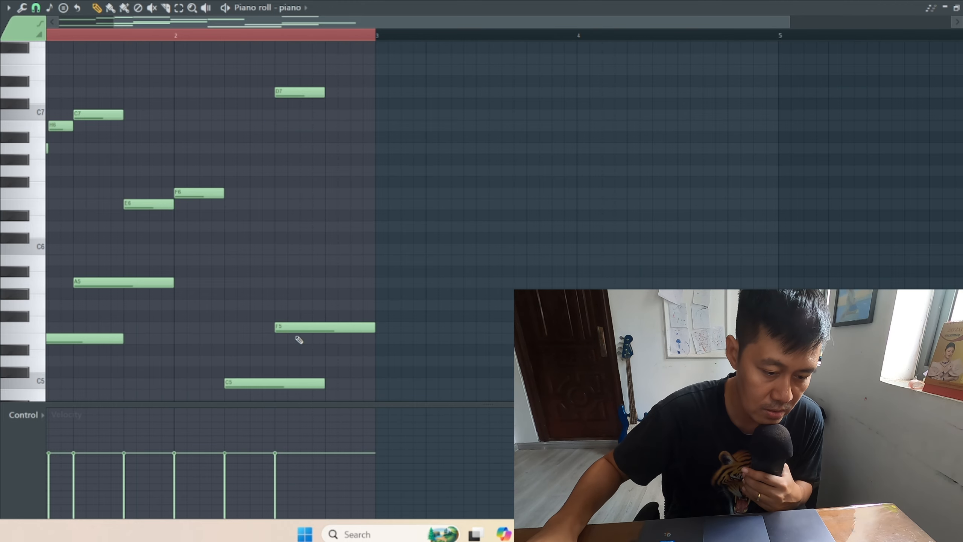
Raise bar 2's F5 accompaniment note to G5, add an A5 note on beat 4, and play back the pattern.
drag(298, 327, 292, 305)
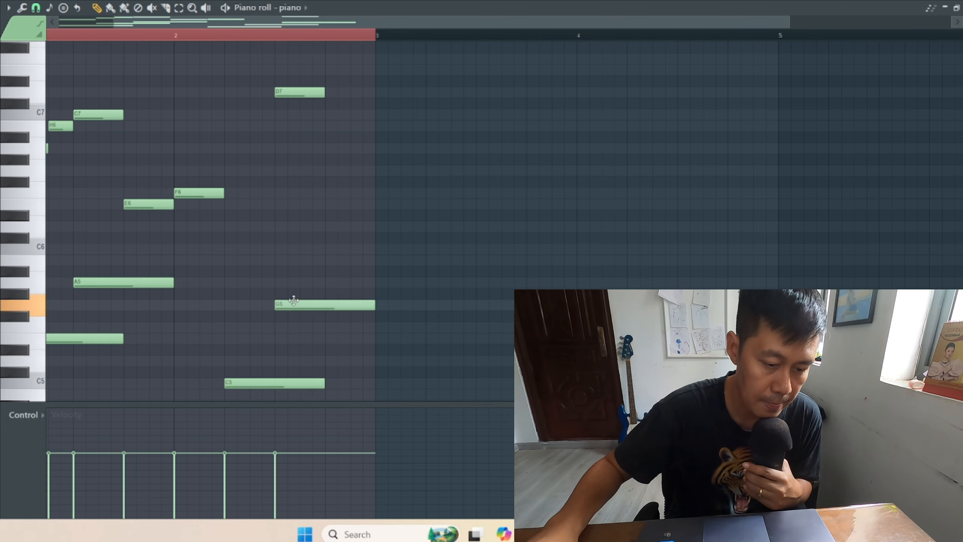
click(339, 283)
drag(379, 280, 371, 280)
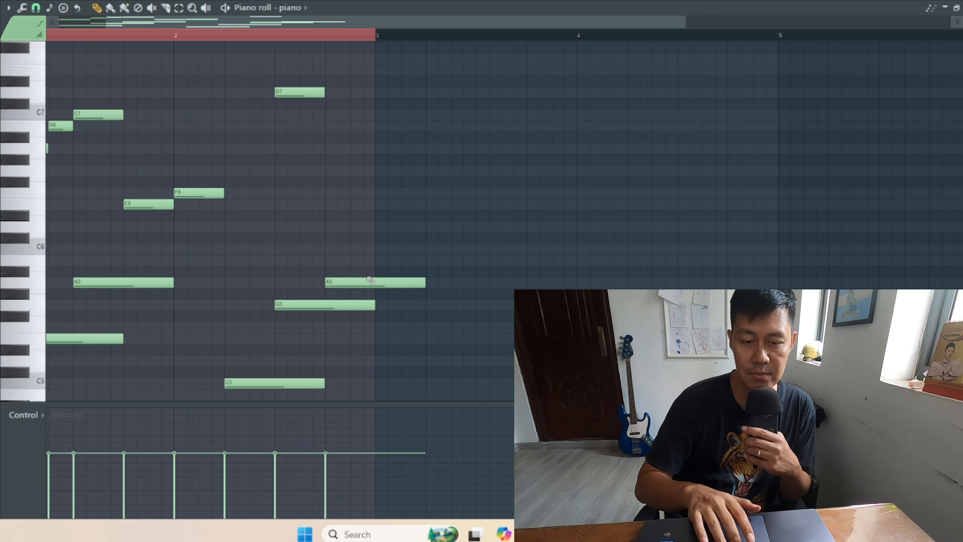
key(space)
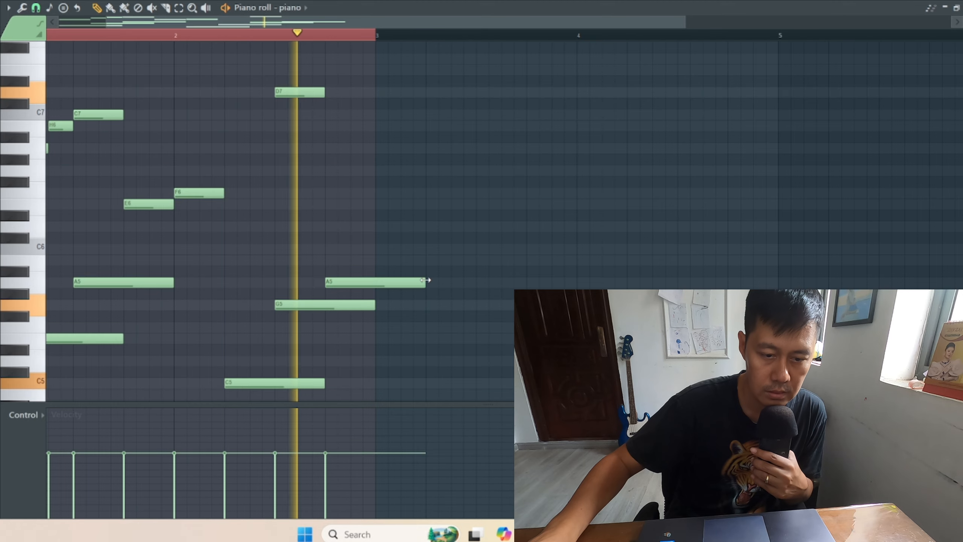
Shorten bar 2's A5 note to one beat and extend its C5 note to the end of the bar, checking with playback.
drag(425, 282, 381, 286)
key(space)
key(space)
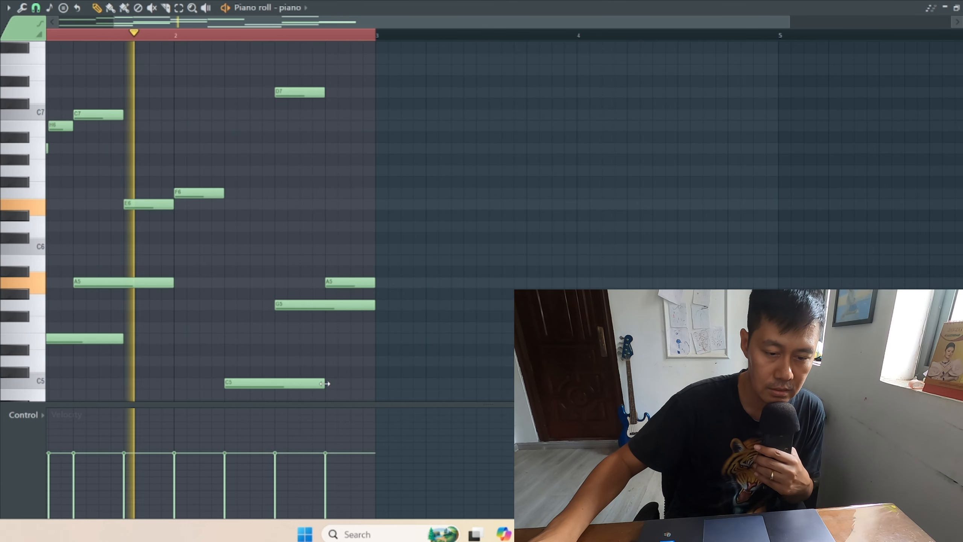
drag(325, 384, 374, 389)
key(space)
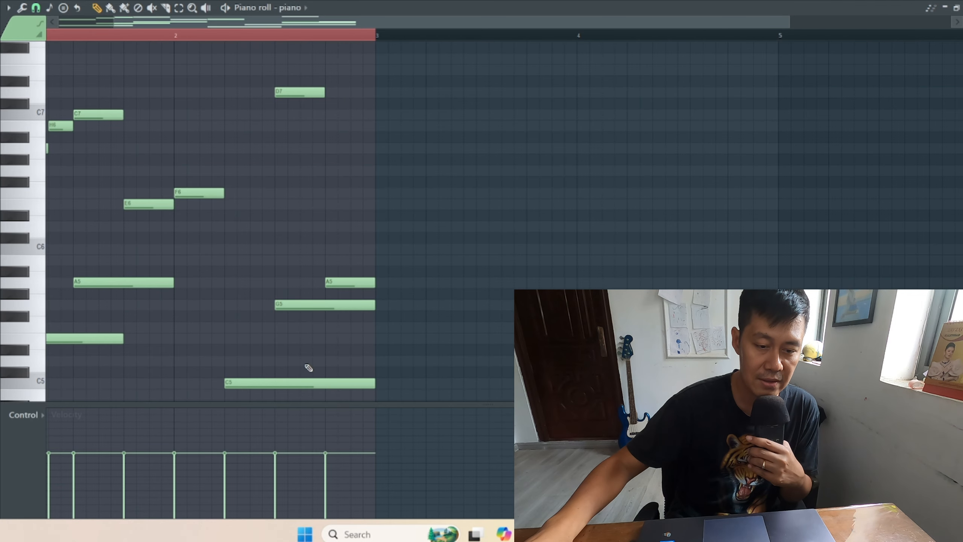
scroll(304, 366, down, 3)
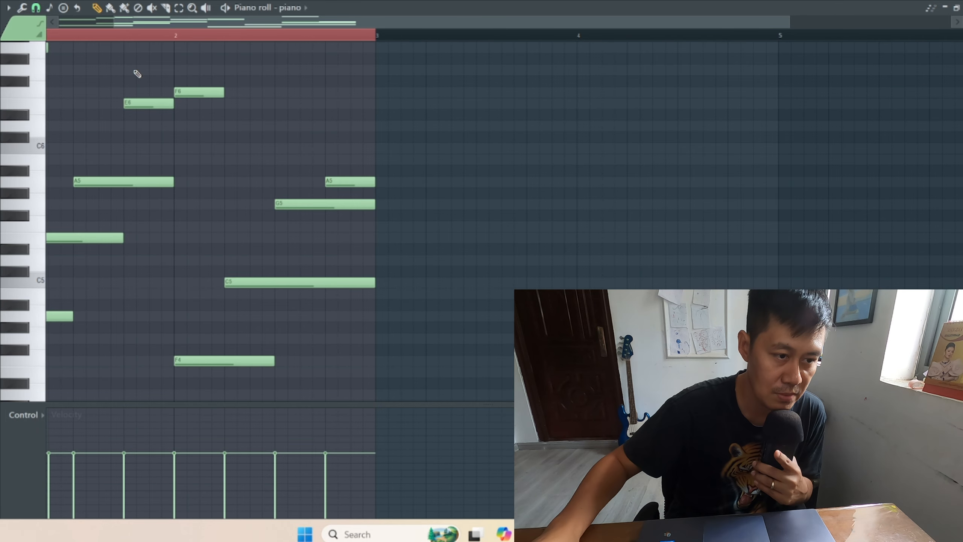
Try an add9 chord stamp on F4 at beat 3 of bar 2, and undo it.
click(38, 8)
click(63, 8)
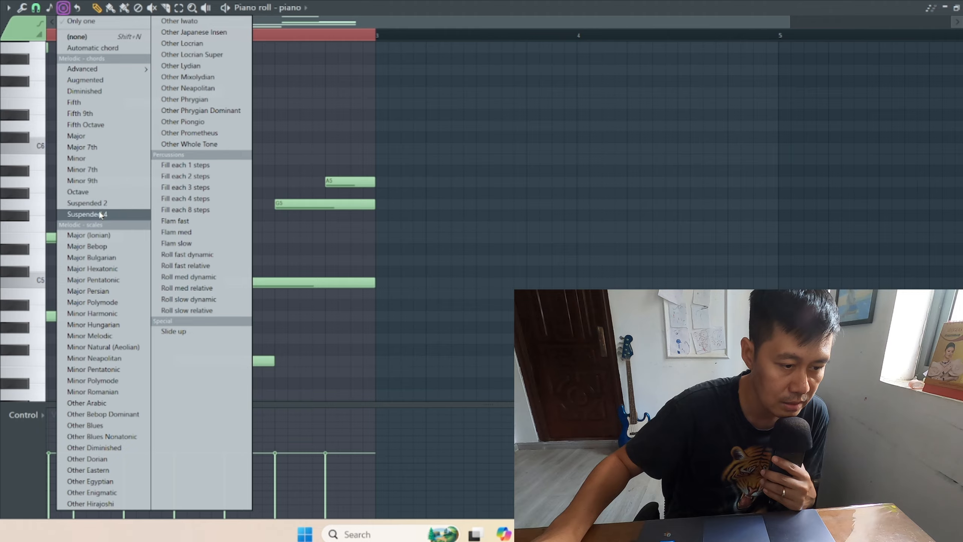
mouse_move(123, 73)
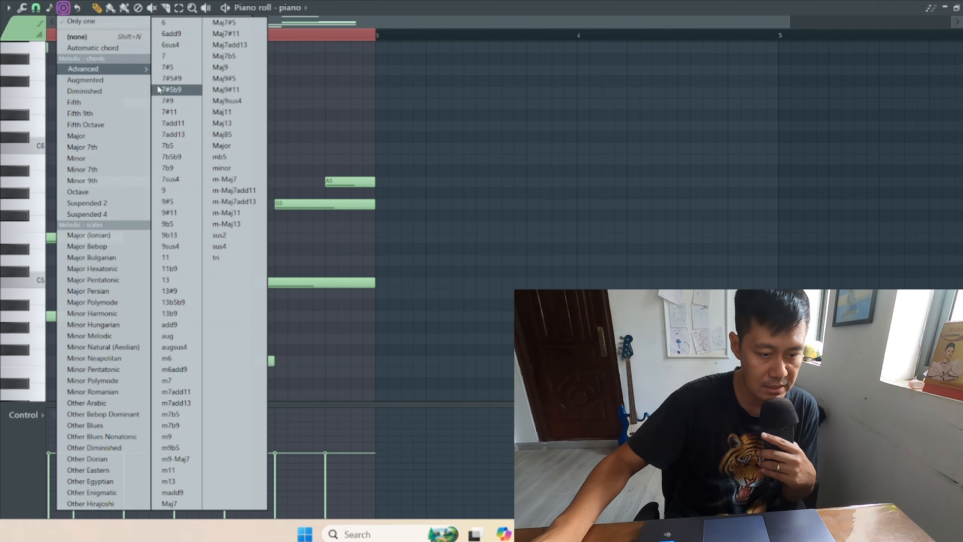
click(178, 324)
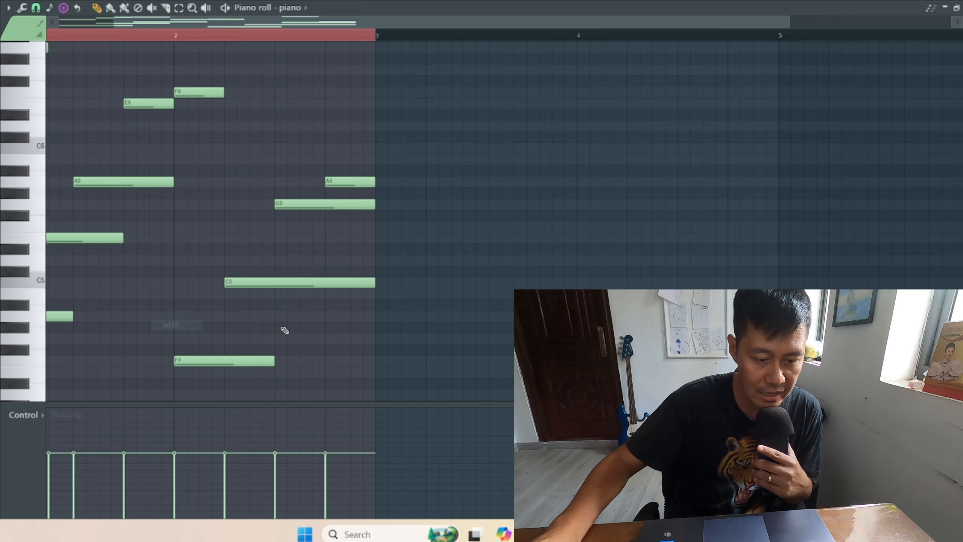
click(282, 360)
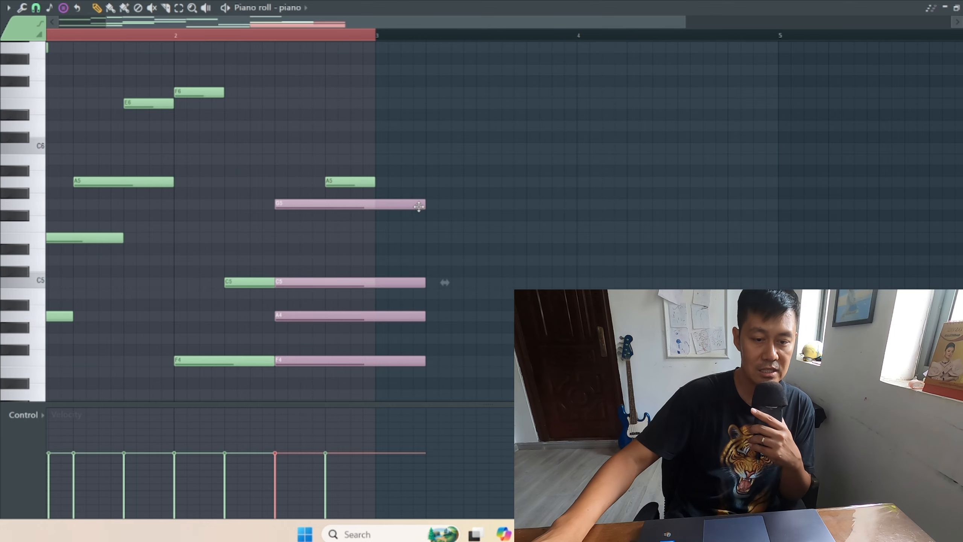
key(ctrl+z)
scroll(387, 216, down, 3)
scroll(387, 215, up, 3)
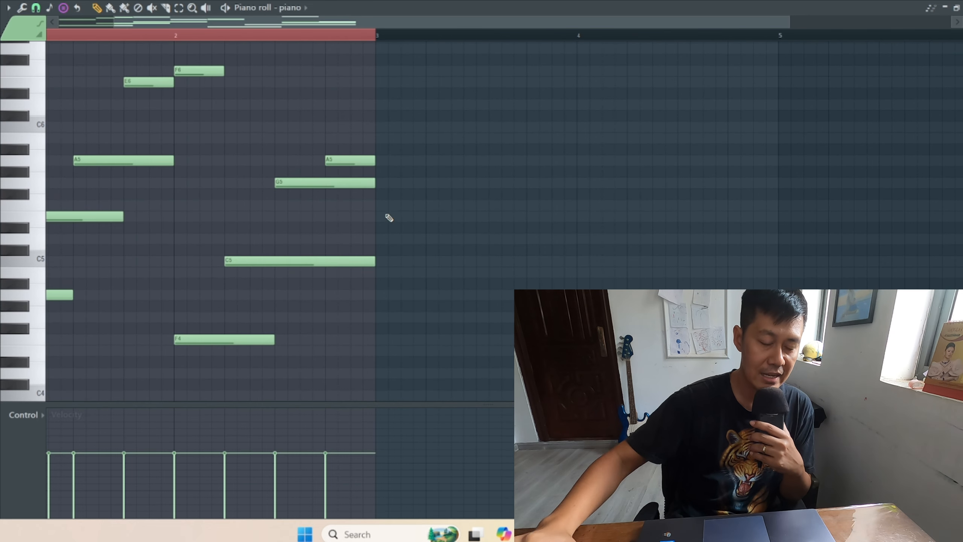
Try a Suspended 2 chord stamp on F4 at the start of bar 3, and delete it.
click(64, 7)
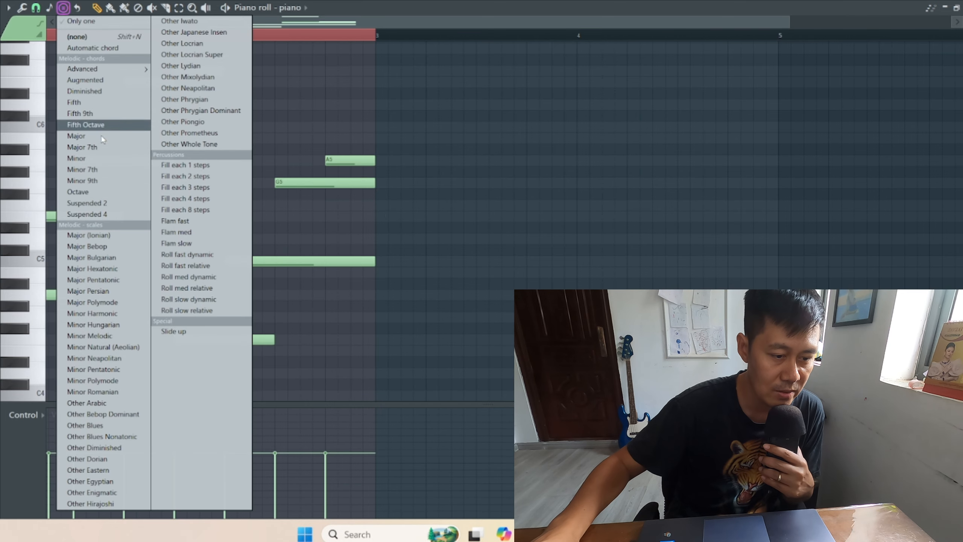
click(94, 204)
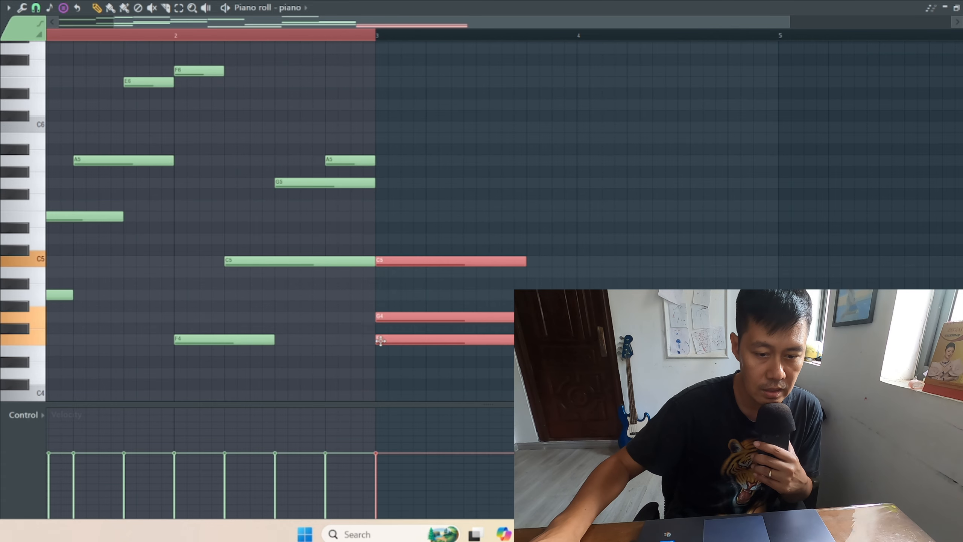
key(ctrl+v)
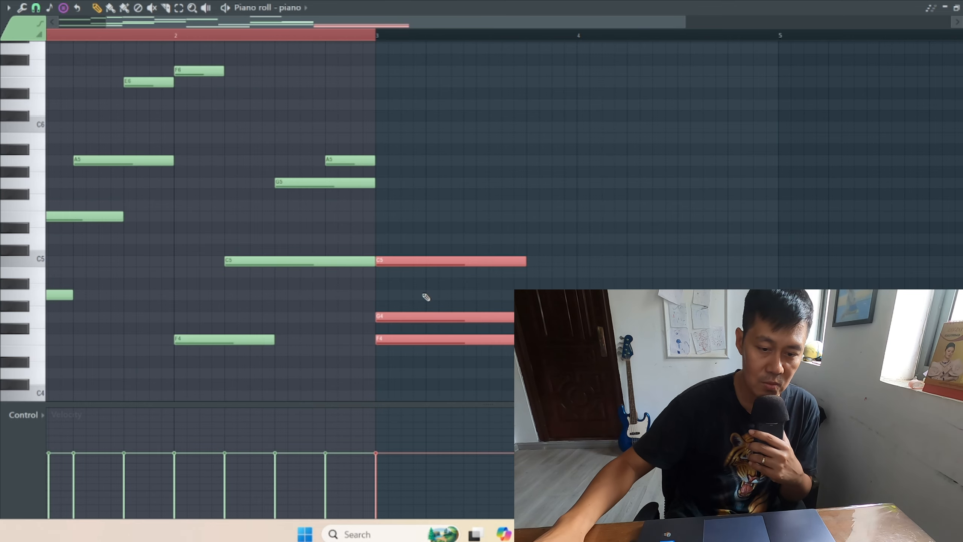
key(Delete)
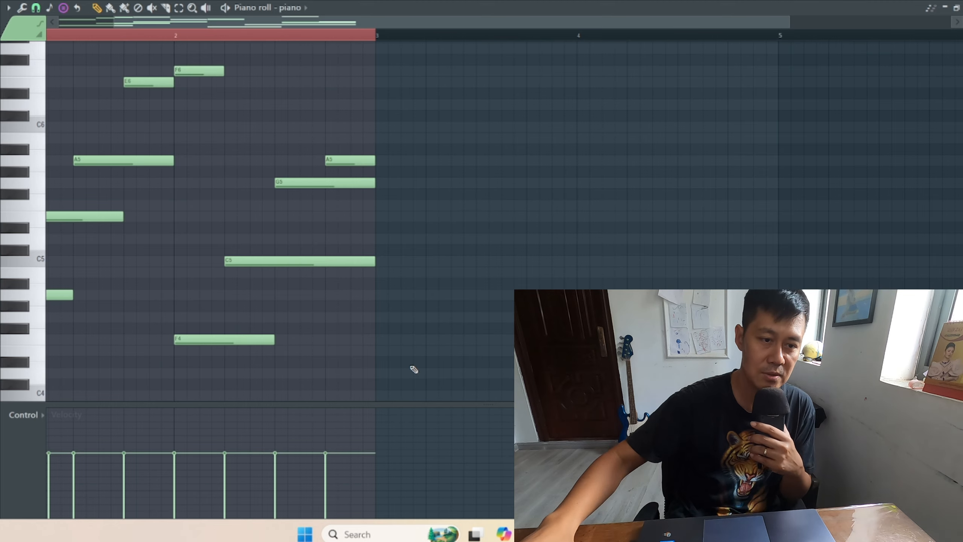
Duplicate all the notes of bars 1 and 2 into bars 3 and 4, and clear the selection.
drag(106, 21, 1, 27)
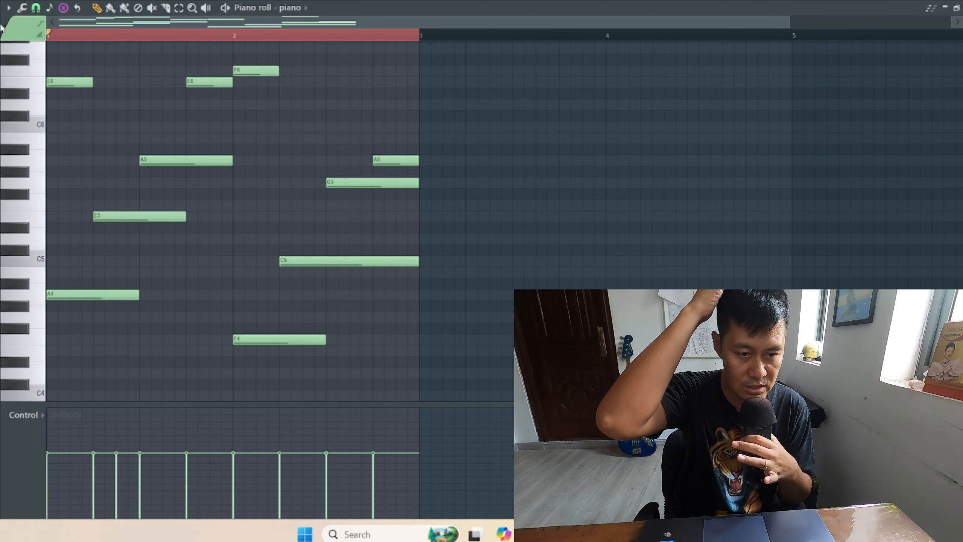
scroll(81, 37, up, 2)
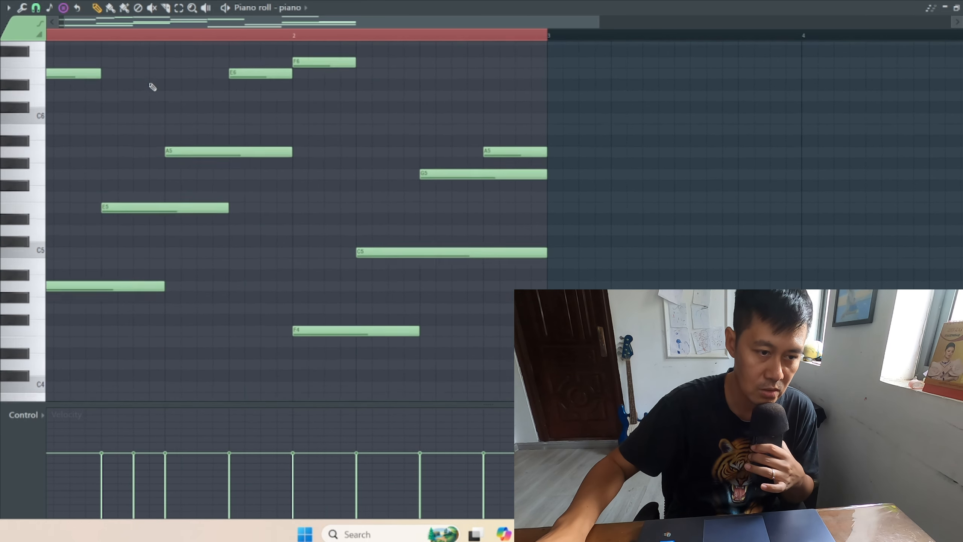
scroll(151, 86, down, 3)
scroll(566, 224, up, 5)
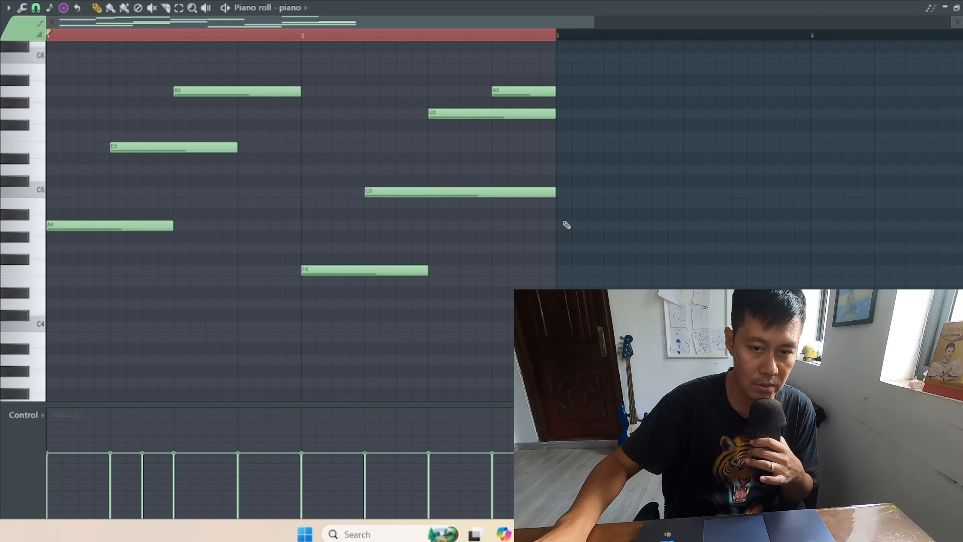
drag(593, 21, 914, 21)
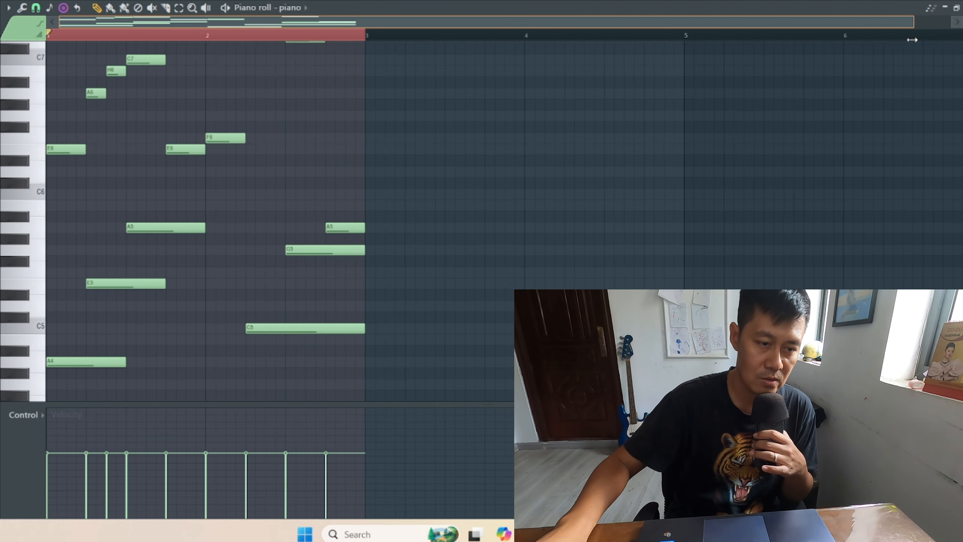
key(ctrl+a)
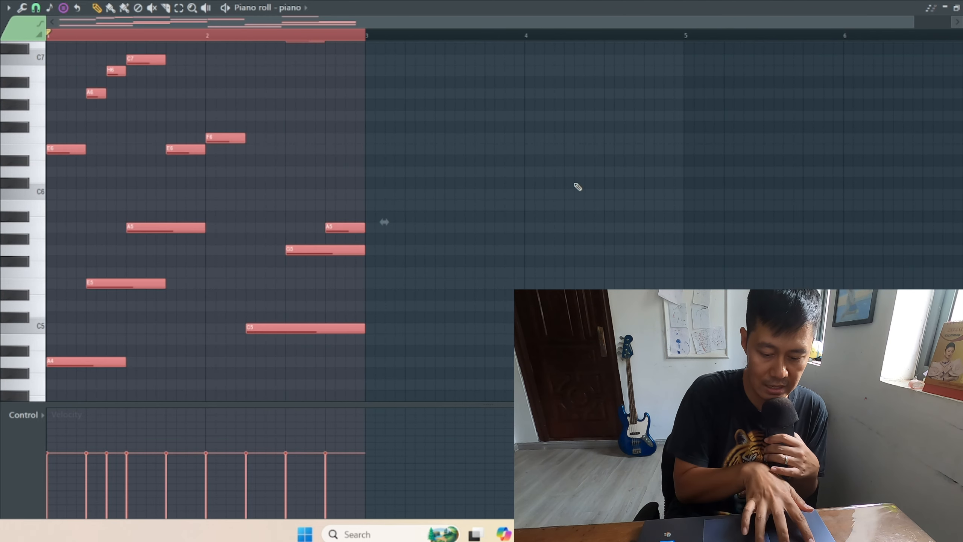
key(ctrl+b)
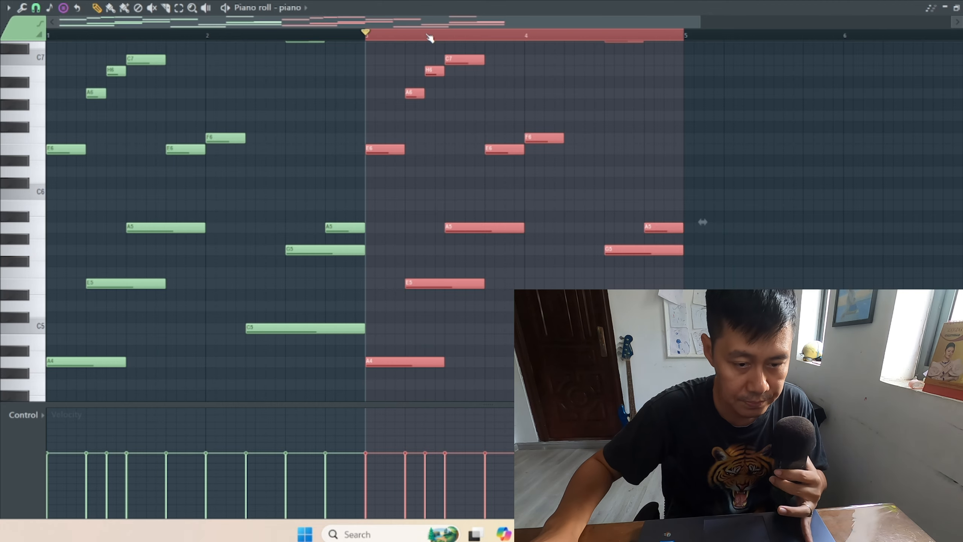
key(ctrl+d)
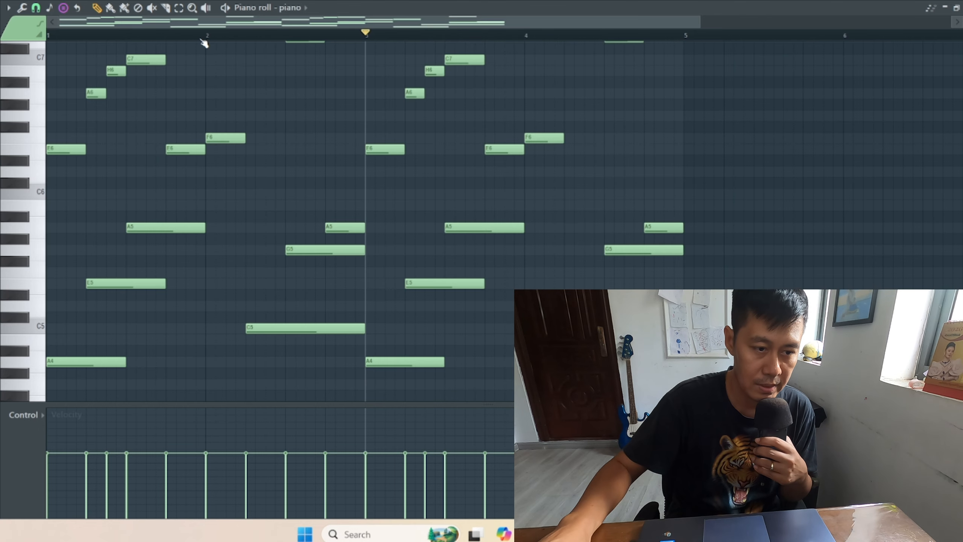
Play the pattern from the start and lengthen the F6 melody notes in bars 2 and 4 to about 1.75 beats.
click(50, 35)
key(space)
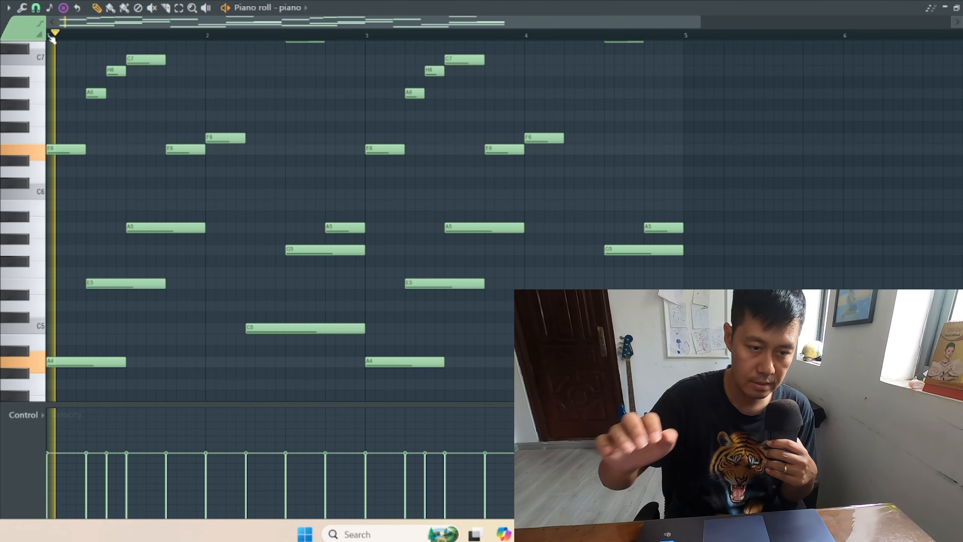
scroll(569, 218, up, 3)
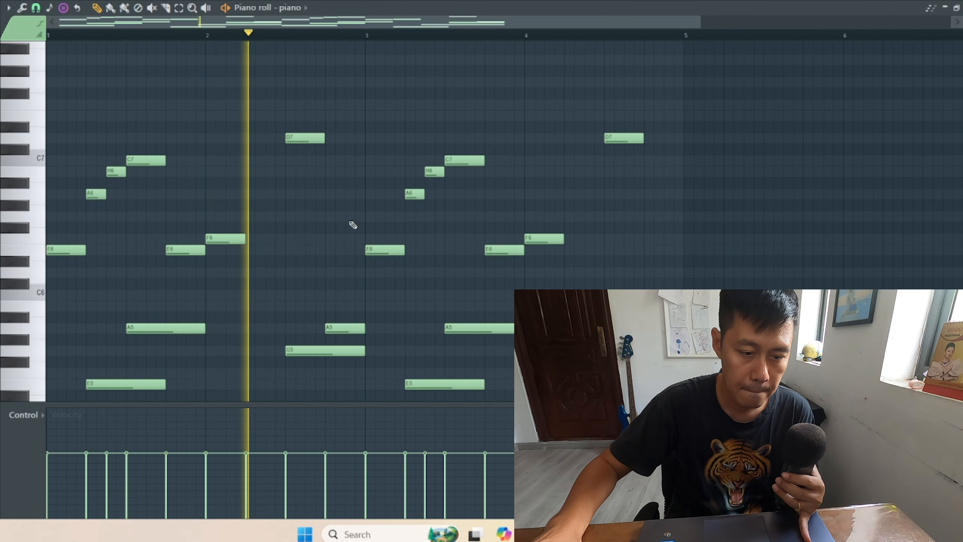
drag(247, 240, 277, 241)
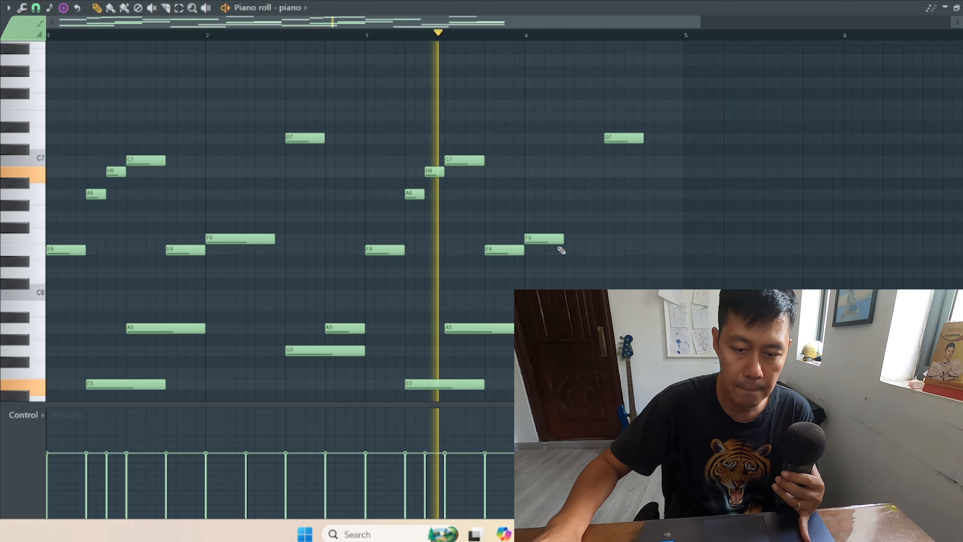
drag(564, 239, 591, 238)
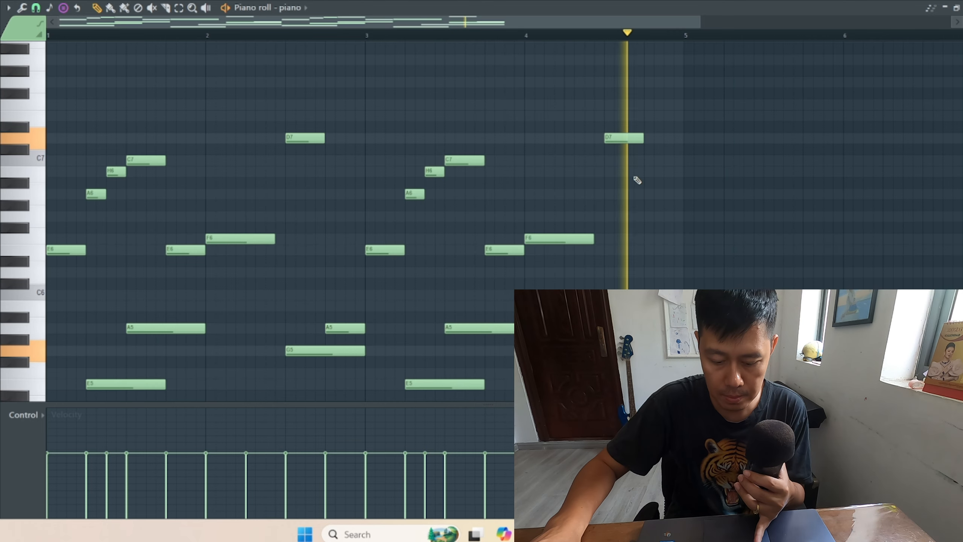
Delete the D7 melody note at beat 3 of bar 4 and switch off the chord stamp.
key(space)
right_click(639, 137)
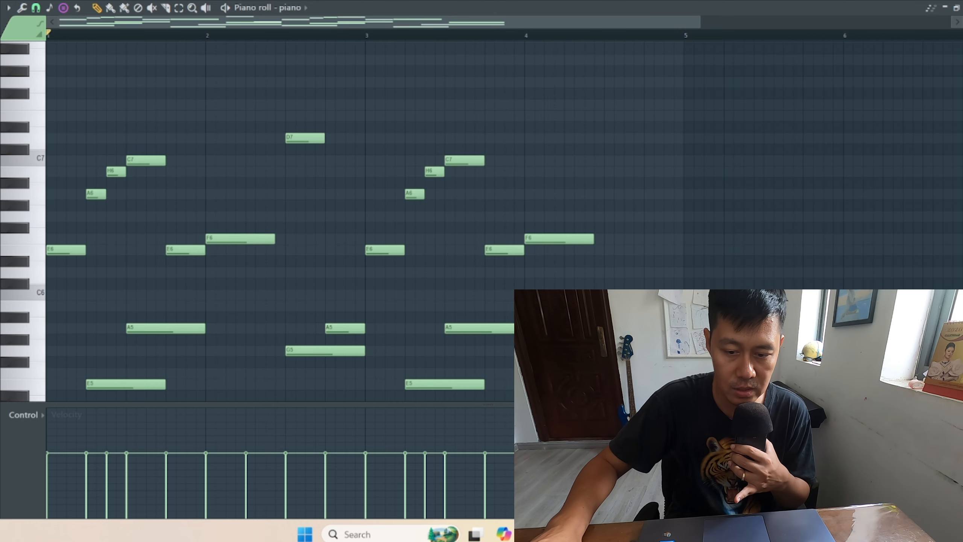
click(647, 215)
right_click(660, 213)
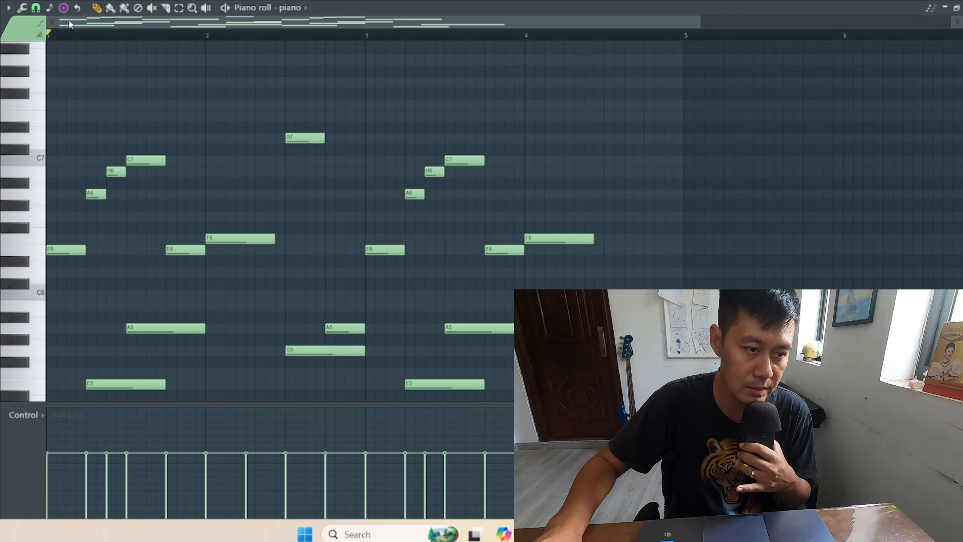
click(63, 7)
click(80, 33)
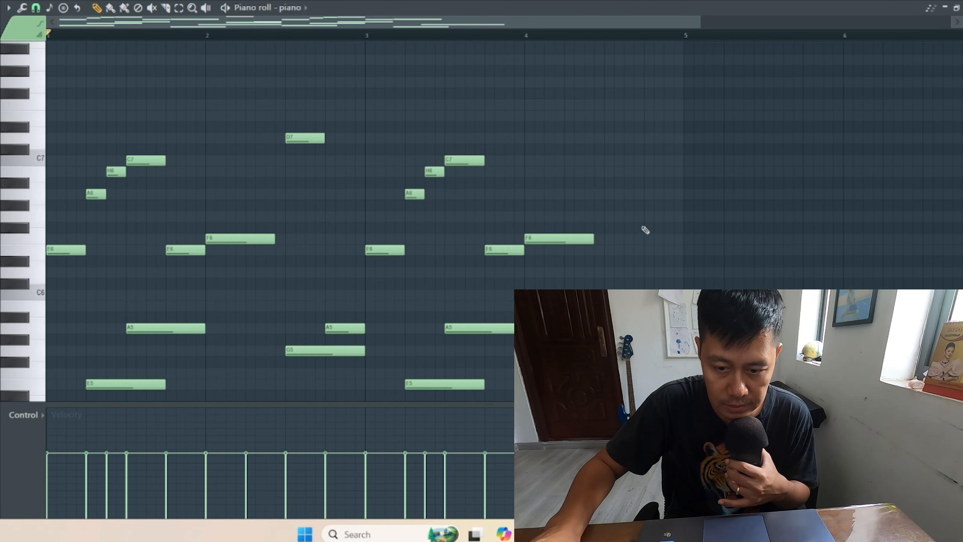
Add a one-beat G6 at beat 4 of bar 4, a half-beat F6 at the bar's end, and a very short F6 before the G6.
click(652, 217)
click(664, 239)
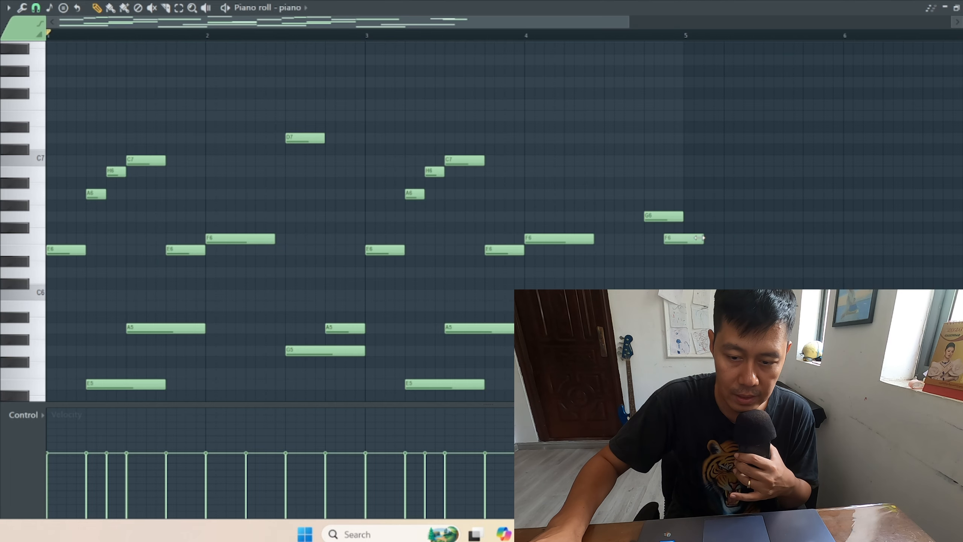
click(640, 243)
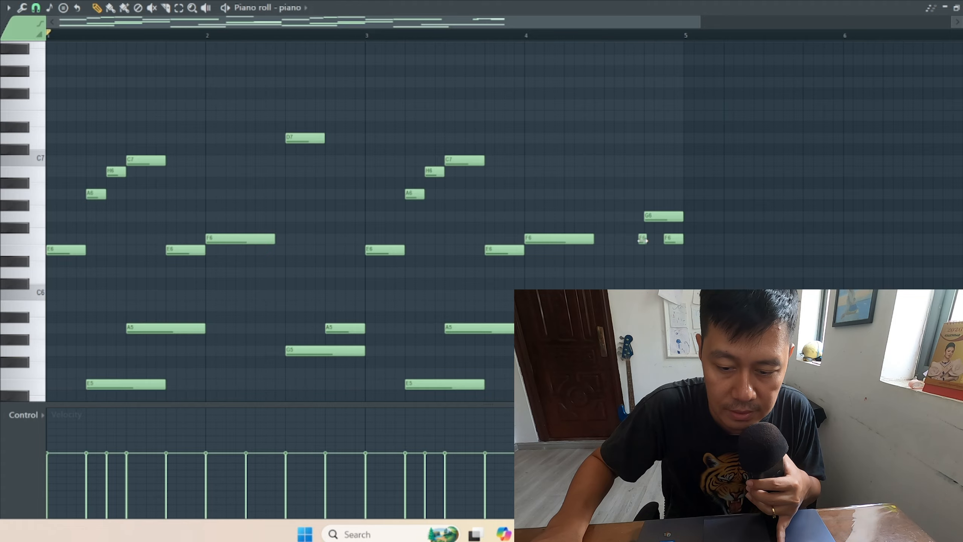
Play the pattern and add a two-beat G5 accompaniment note at beat 3 of bar 4.
key(space)
scroll(628, 241, down, 5)
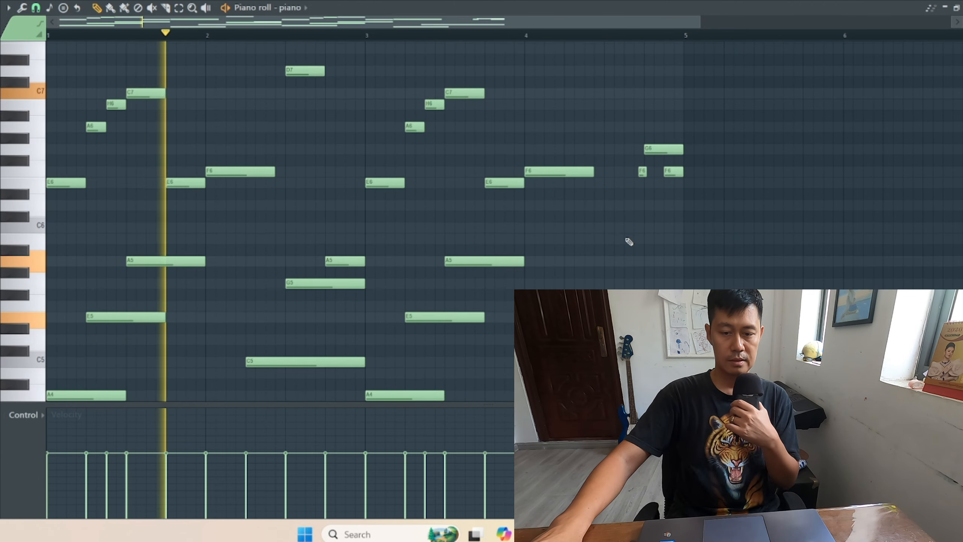
scroll(626, 241, up, 2)
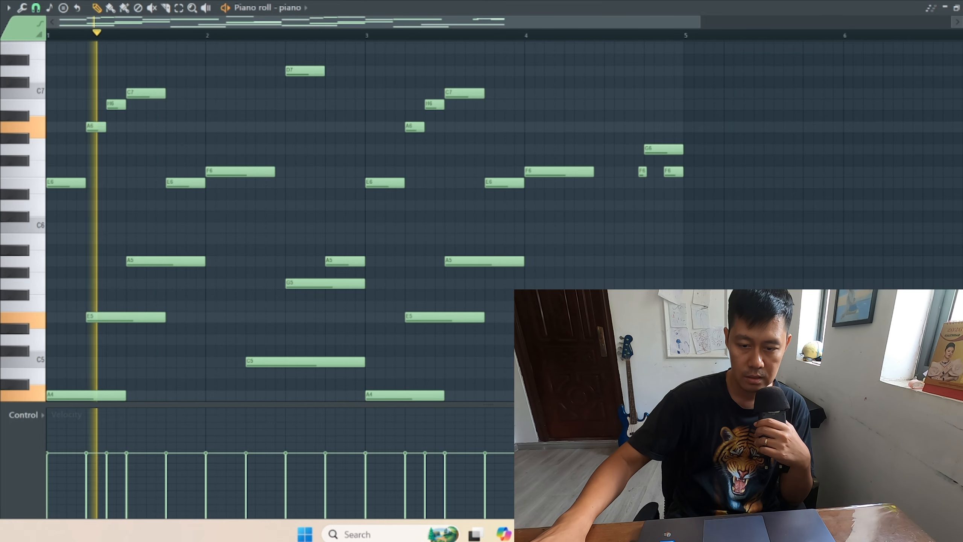
click(607, 283)
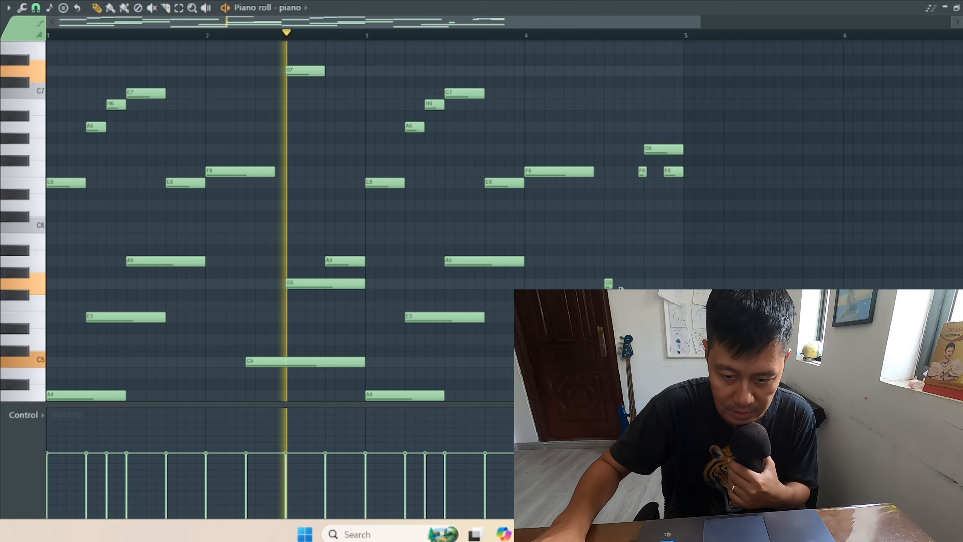
drag(610, 283, 683, 283)
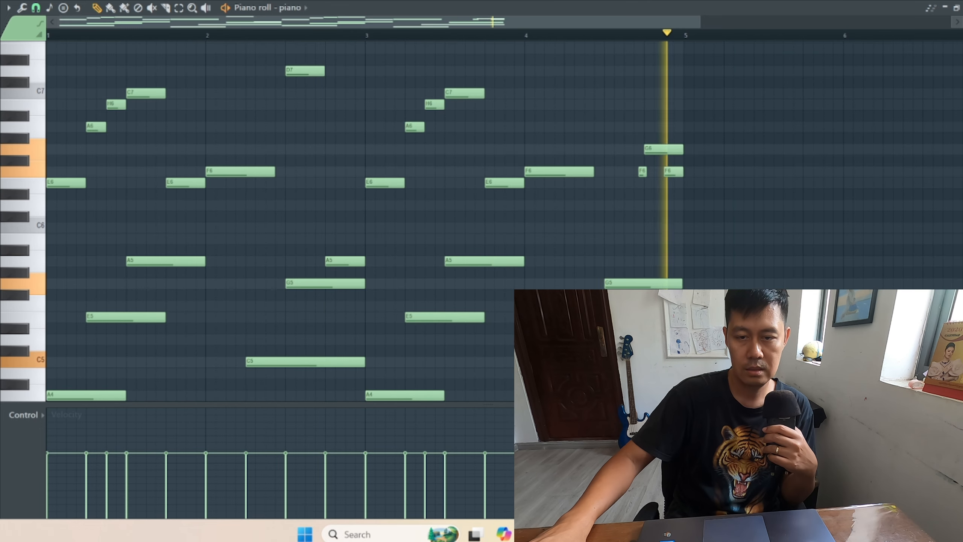
key(space)
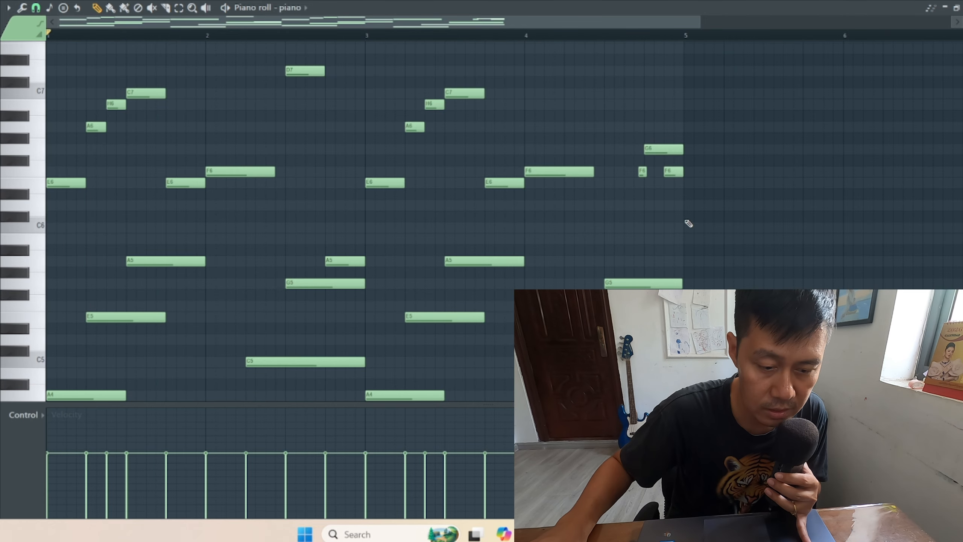
drag(729, 222, 108, 483)
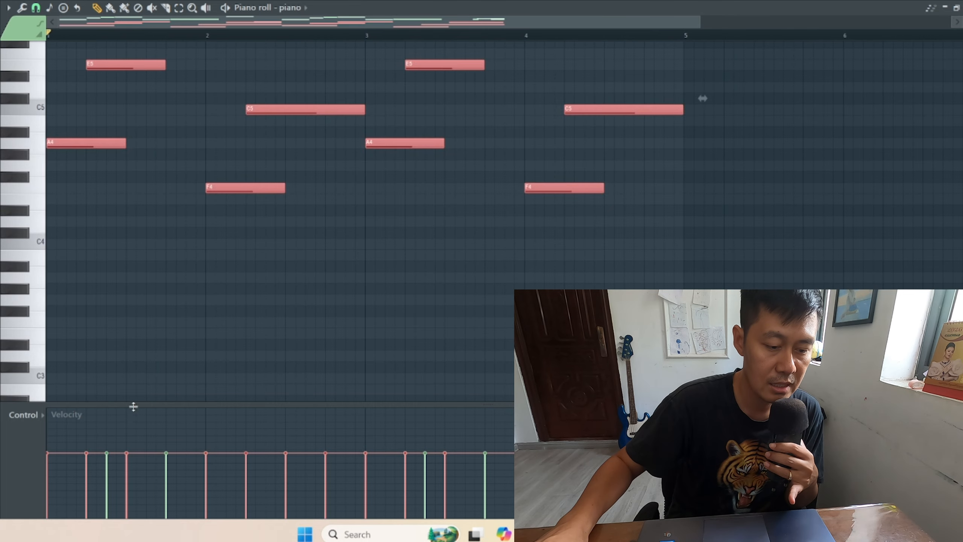
drag(134, 391, 136, 367)
right_click(155, 370)
scroll(338, 355, up, 6)
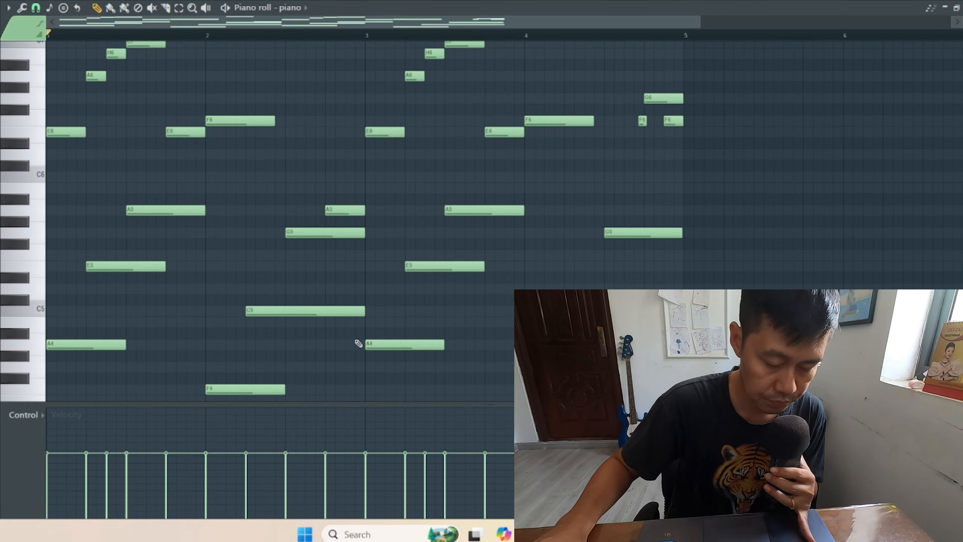
Select all the low accompaniment notes and lower their velocities to slightly uneven levels across the four bars.
mouse_move(751, 161)
mouse_down()
mouse_move(48, 288)
mouse_move(55, 448)
mouse_move(84, 485)
mouse_move(130, 476)
mouse_up()
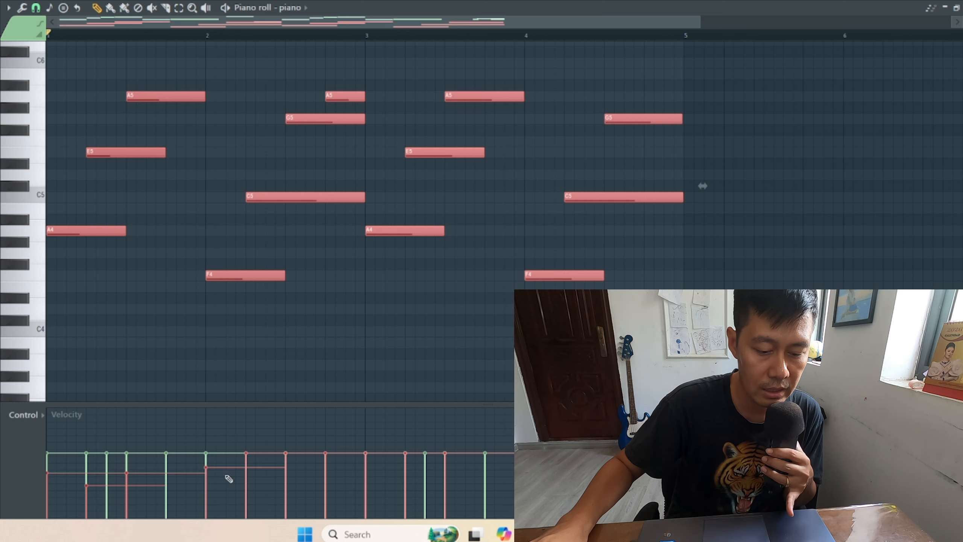
drag(228, 479, 282, 471)
drag(390, 476, 439, 471)
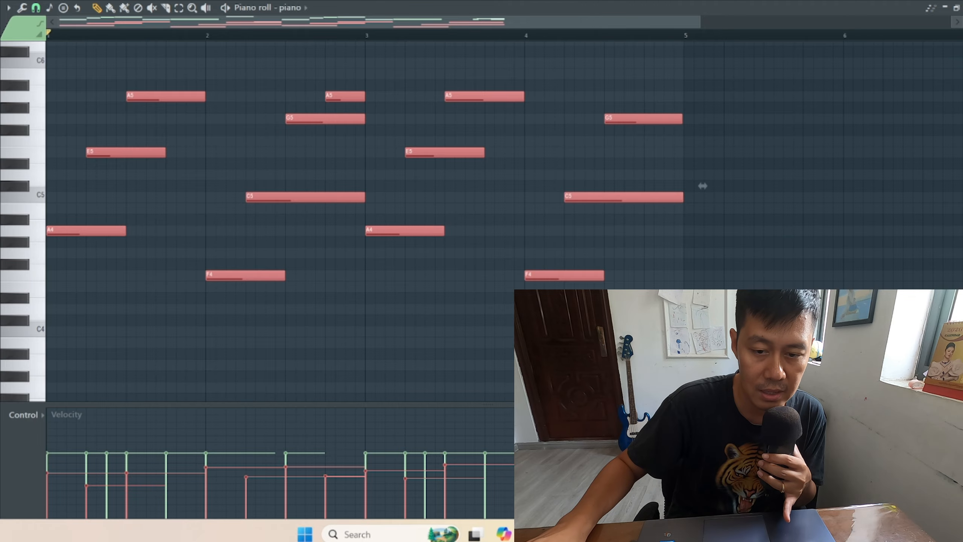
Select the upper melody notes, give them varied velocities, and play the result.
scroll(703, 186, up, 6)
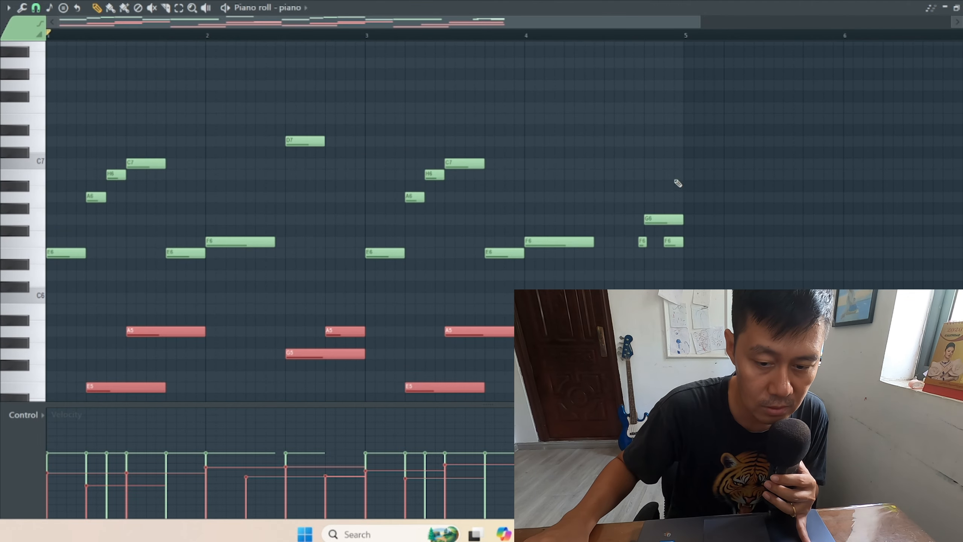
drag(700, 120, 2, 298)
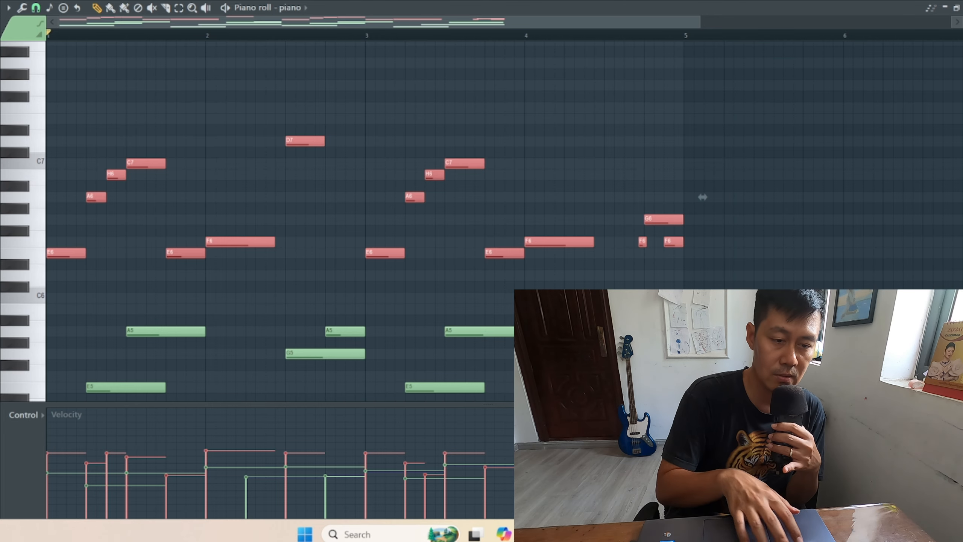
key(space)
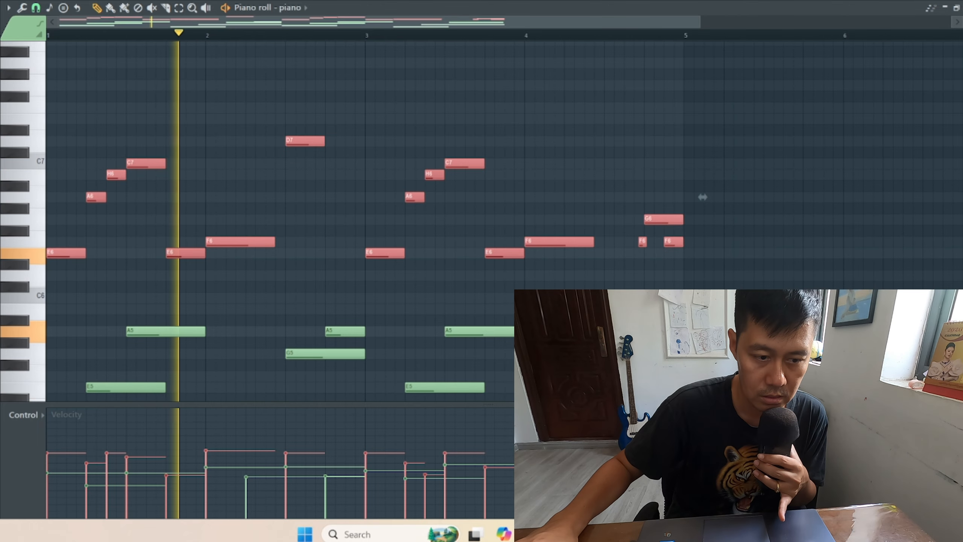
click(239, 127)
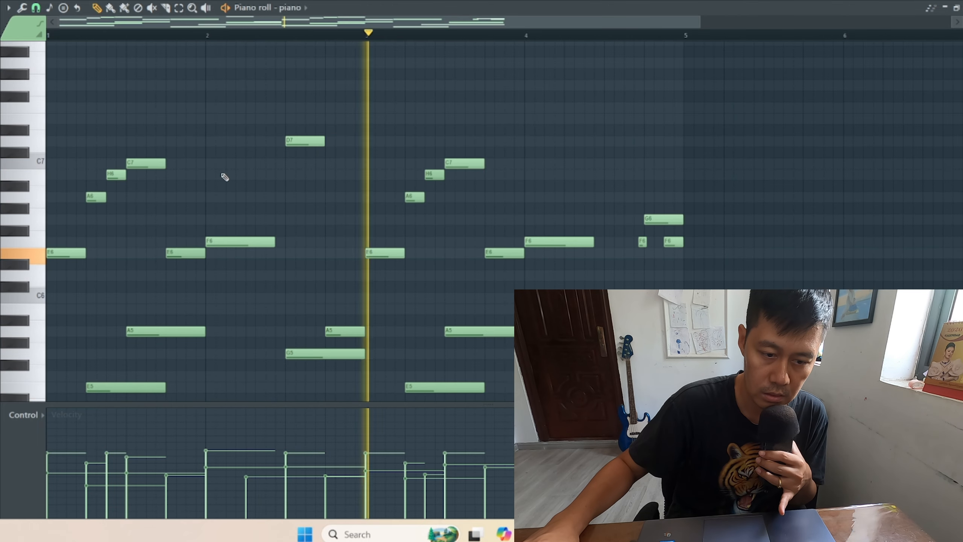
Lengthen the bar 2 F6 to two beats and nudge the B6, C7 and second E6 notes of bar 1 slightly off the grid.
drag(275, 240, 286, 240)
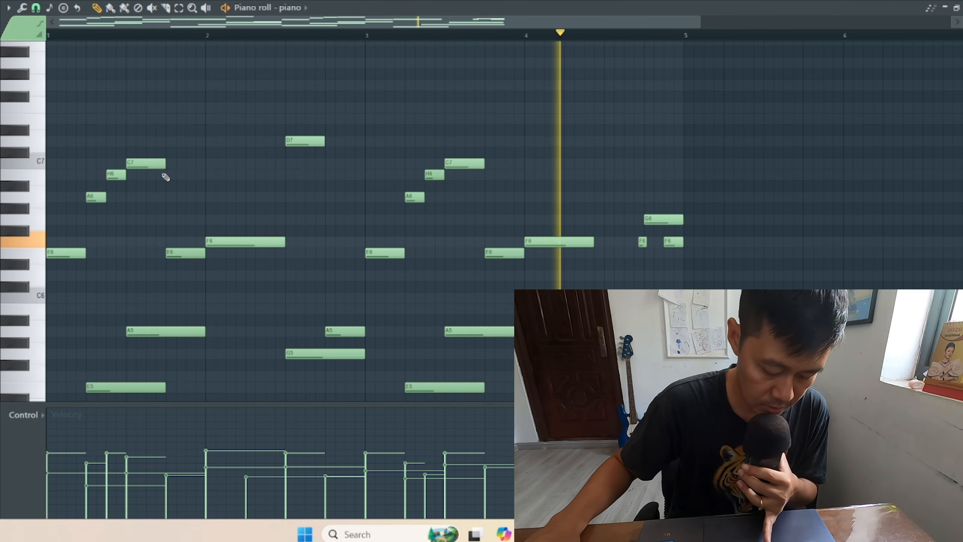
key(space)
drag(140, 164, 115, 176)
drag(170, 253, 169, 253)
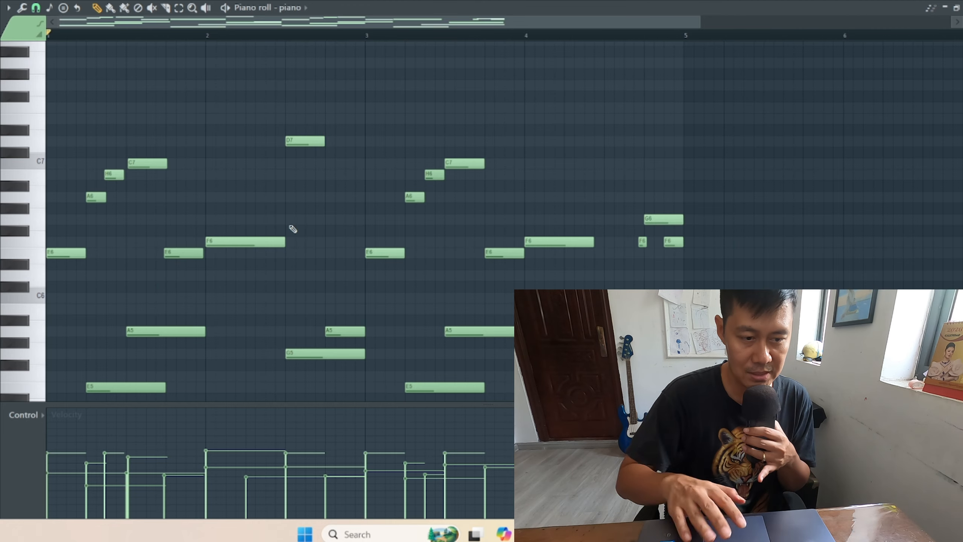
key(space)
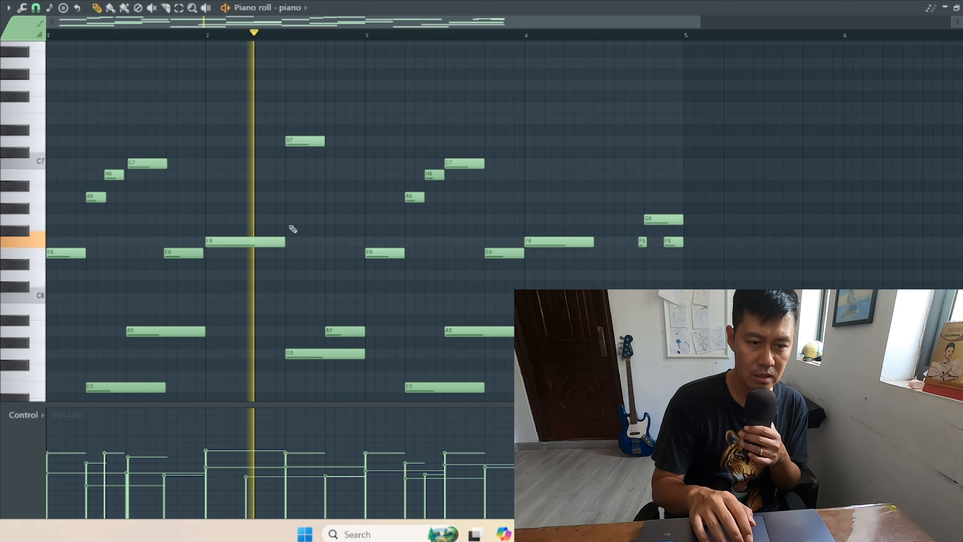
key(space)
Duplicate all the notes of bars 1 to 4 into bars 5 to 8 and delete the G5 accompaniment note in bar 8.
key(ctrl+a)
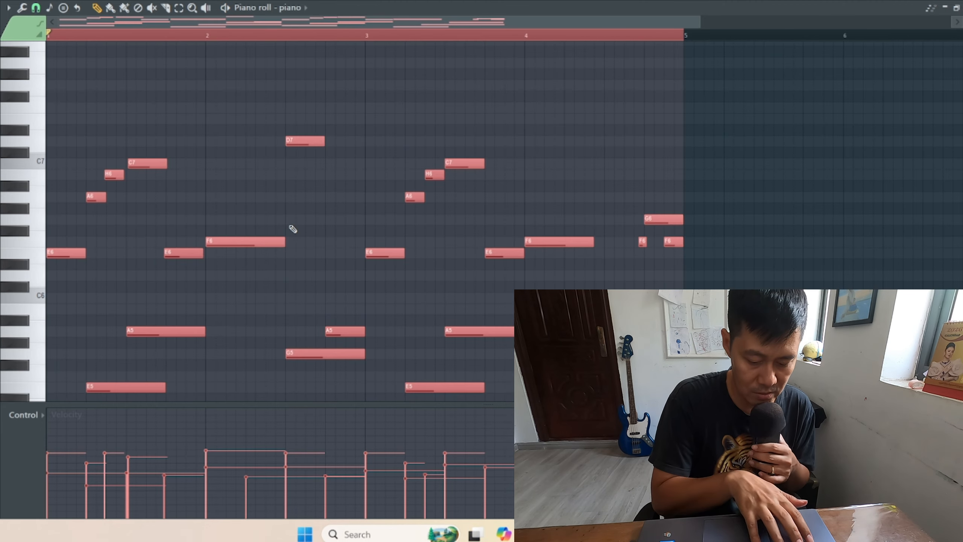
key(ctrl+b)
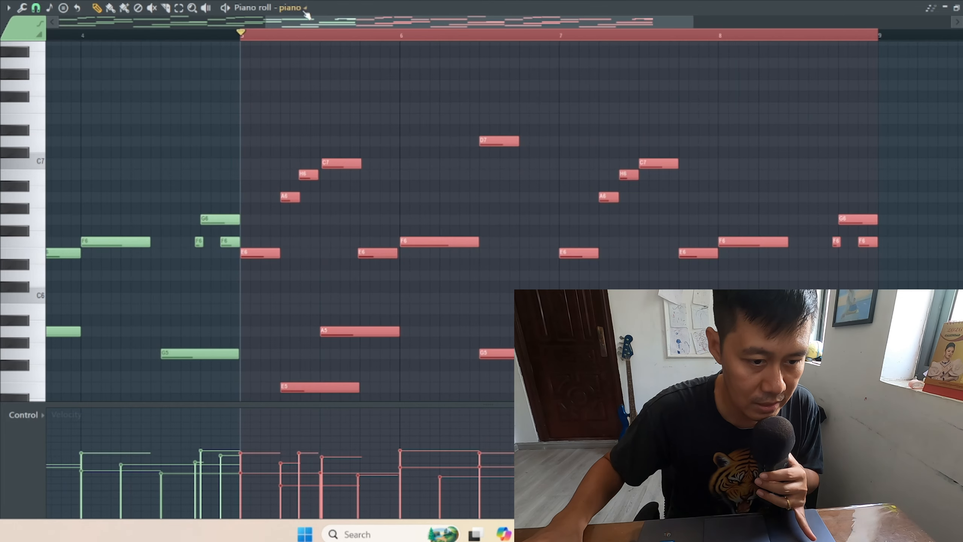
key(ctrl+d)
drag(306, 26, 472, 48)
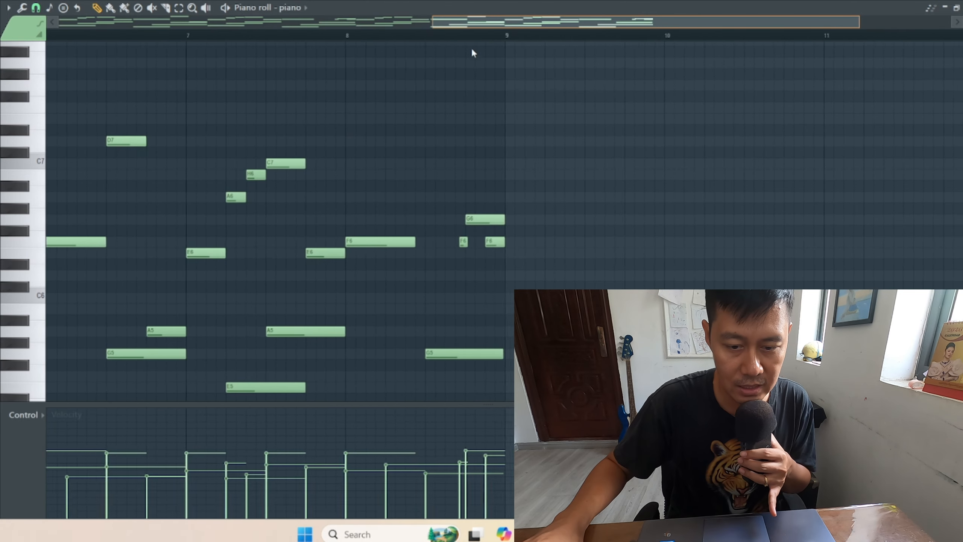
right_click(488, 353)
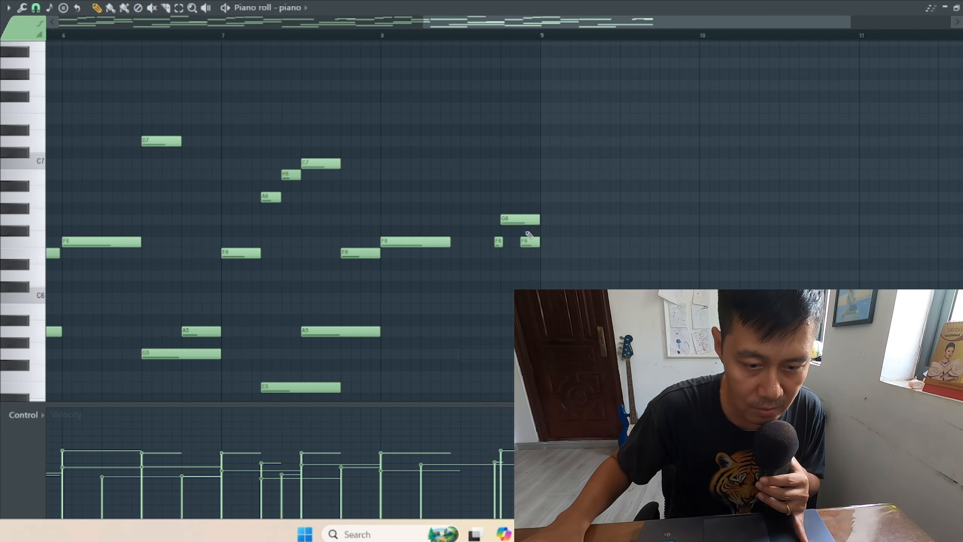
Play from bar 7 and move the closing G6 and two F6 notes of bar 8 one beat earlier.
click(225, 36)
key(space)
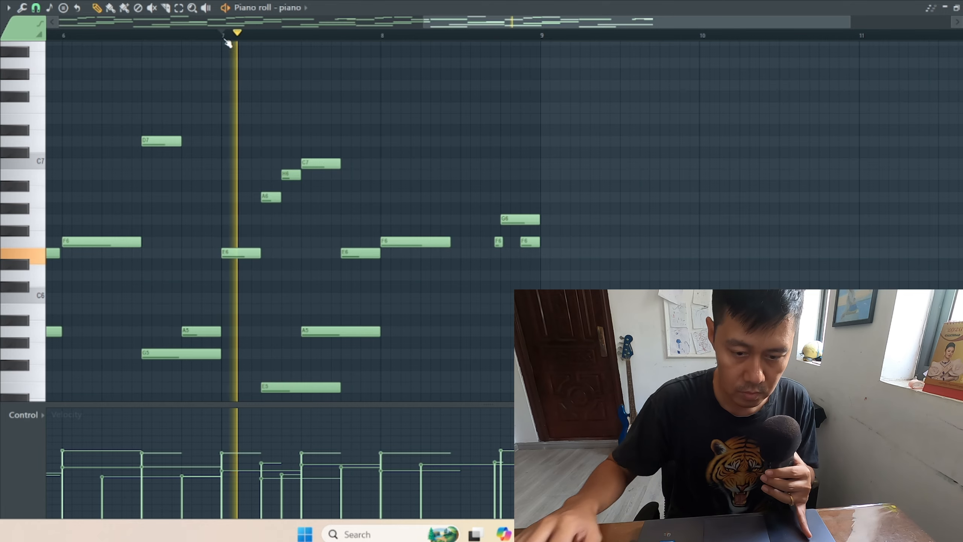
drag(569, 194, 493, 268)
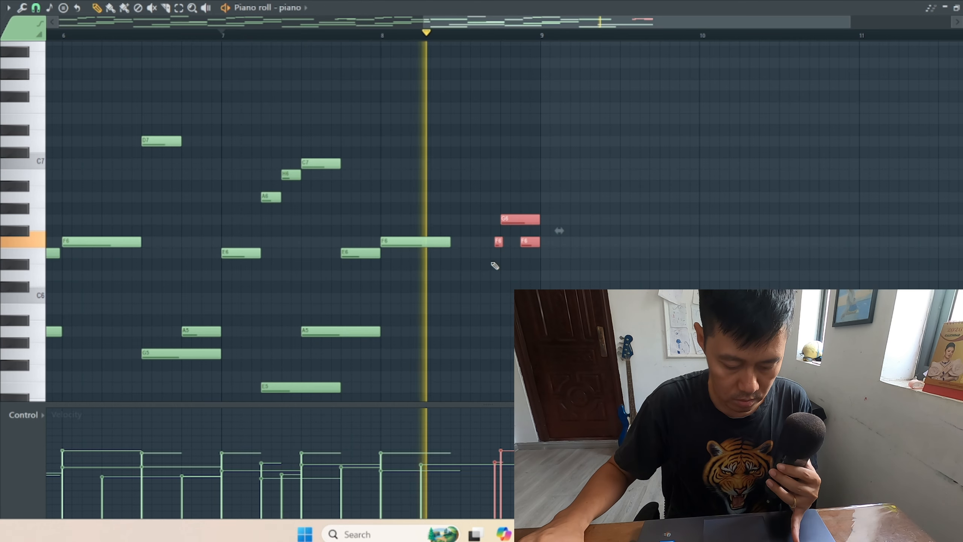
key(space)
drag(520, 218, 480, 216)
right_click(507, 246)
Add half-beat E6 and D6 notes on beat 4 of bar 8, shorten the preceding G6 to half a beat, and play from bar 7.
click(504, 256)
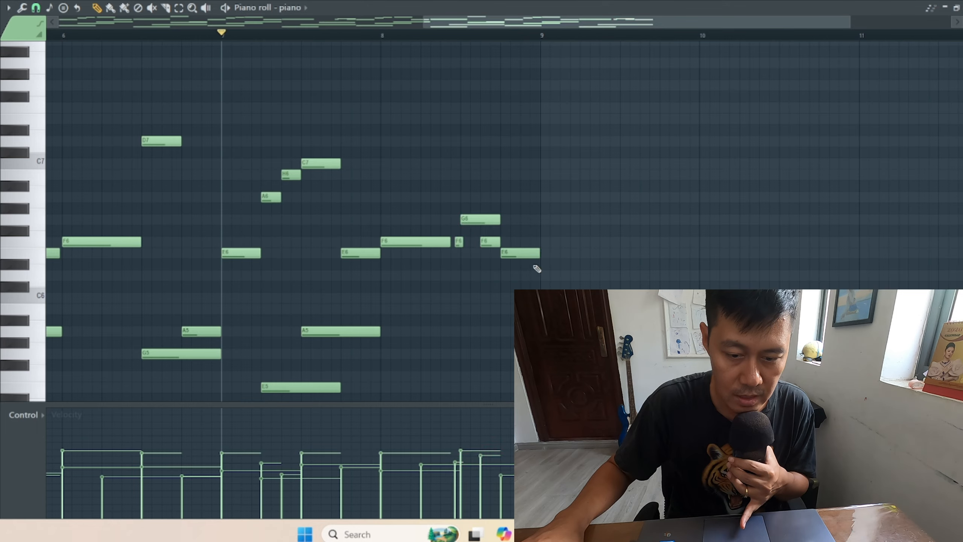
click(520, 277)
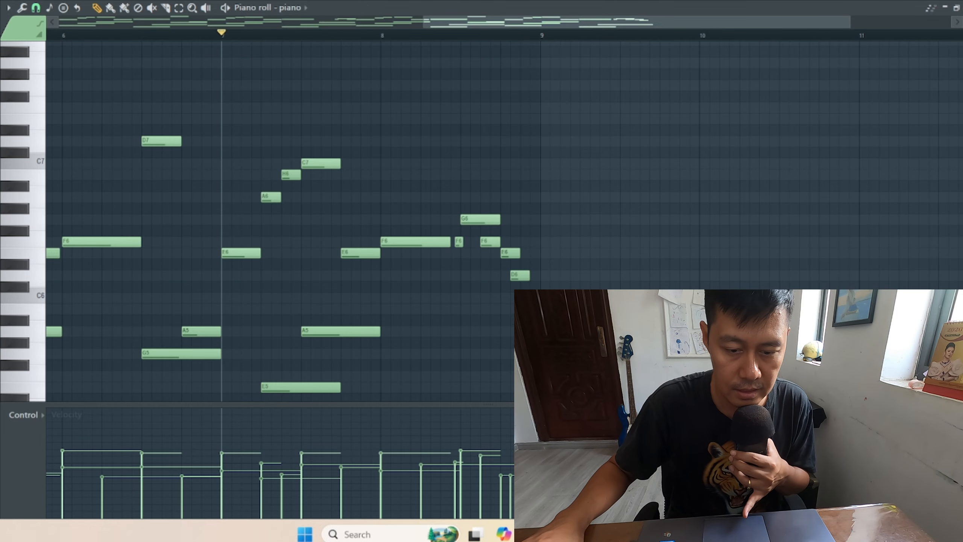
drag(518, 274, 527, 276)
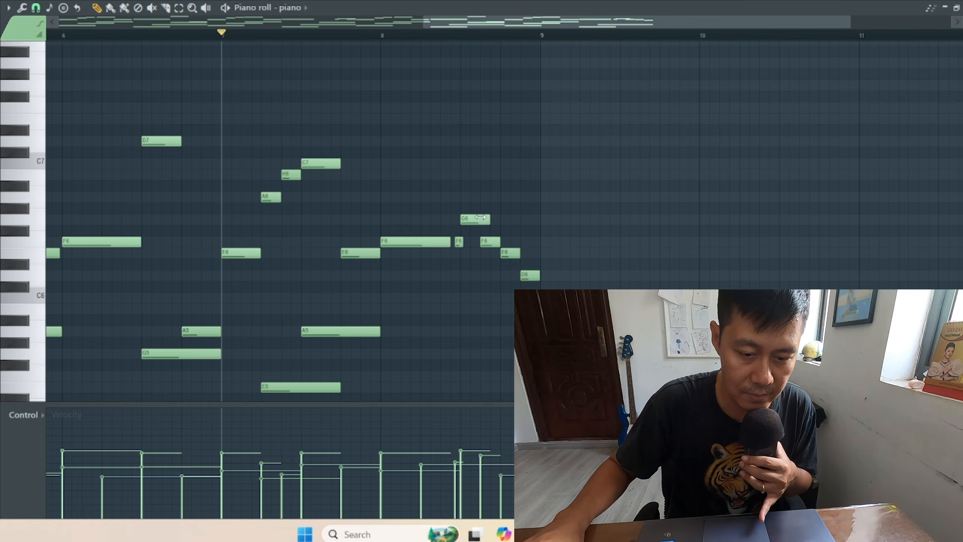
key(space)
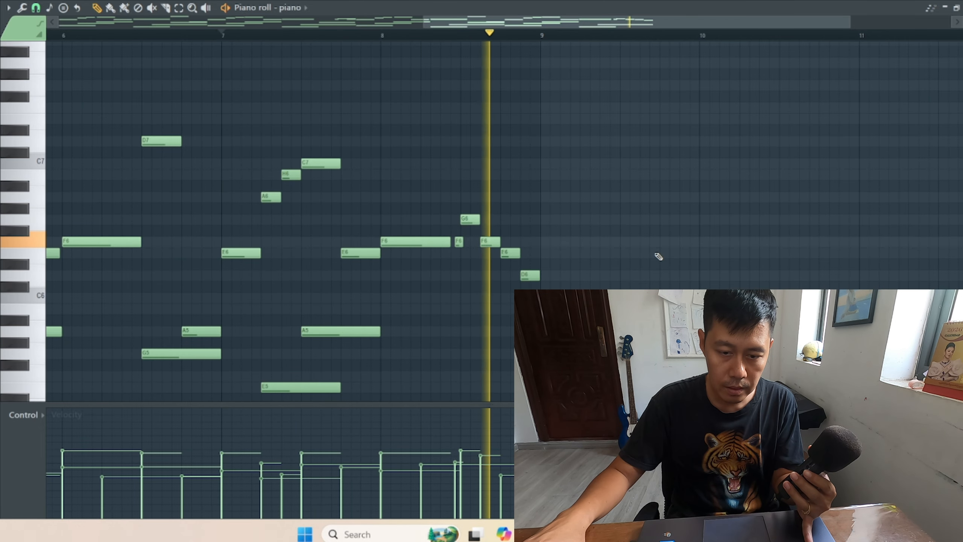
key(space)
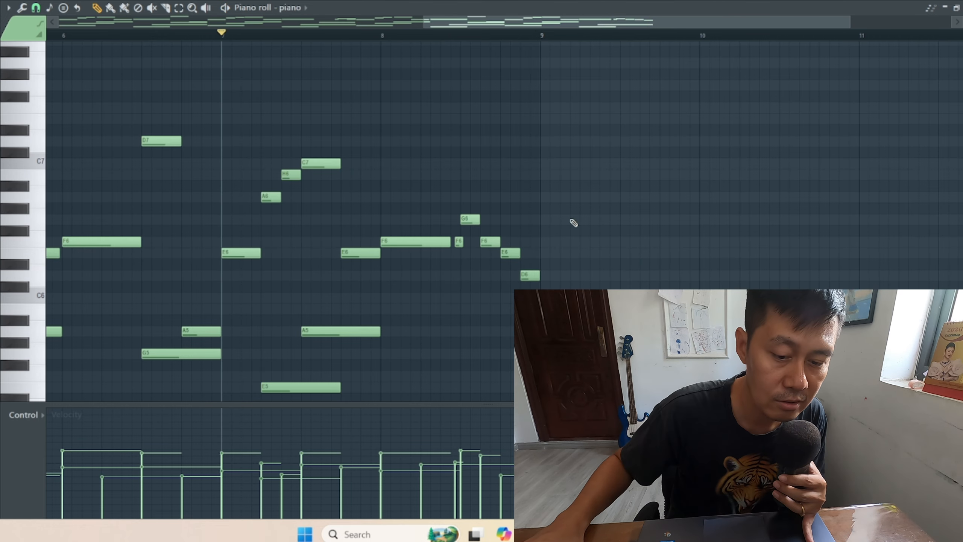
Raise the five closing melody notes of bar 8 by one octave and play all eight bars from the start.
drag(573, 223, 455, 299)
key(ctrl+Up)
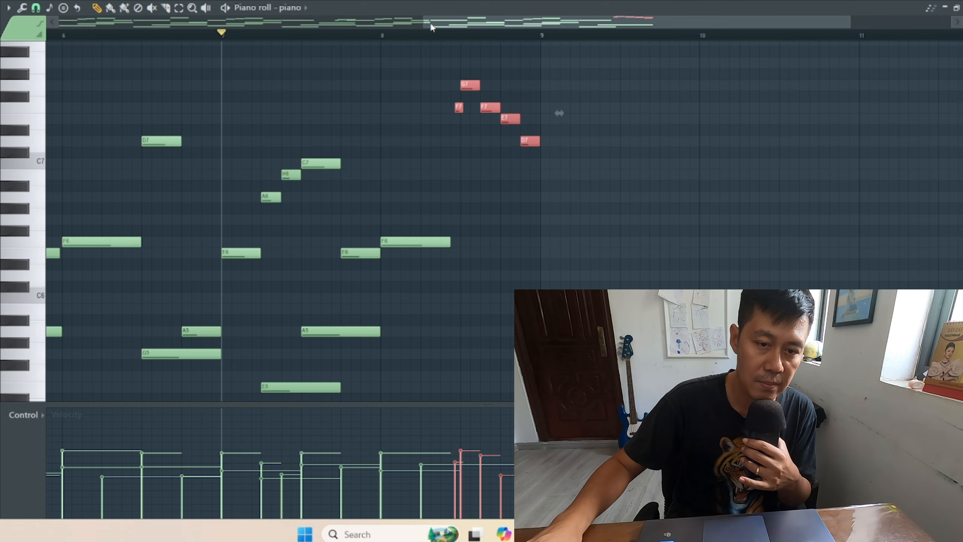
drag(424, 23, 59, 23)
click(51, 37)
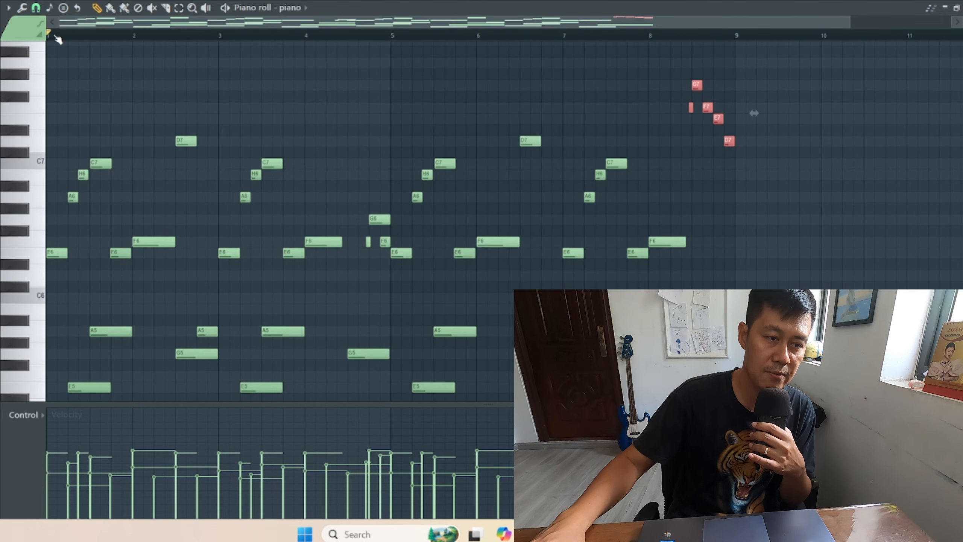
key(space)
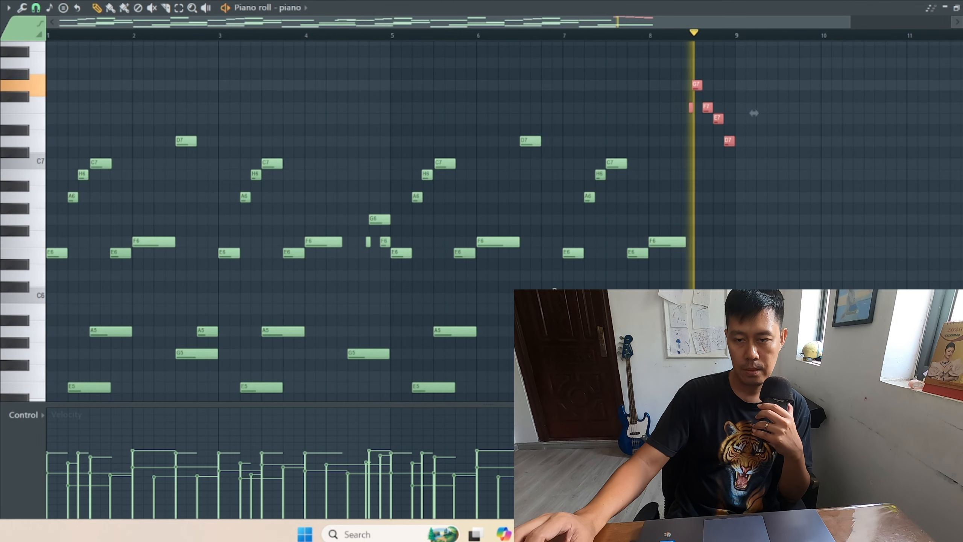
Copy the upper melody notes of all eight bars from the piano channel into the st channel.
key(space)
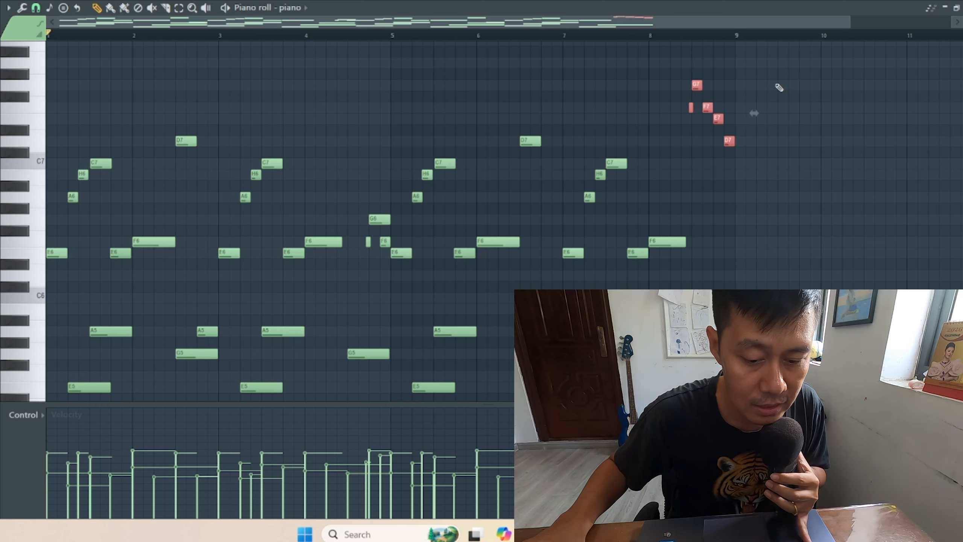
drag(777, 68, 2, 300)
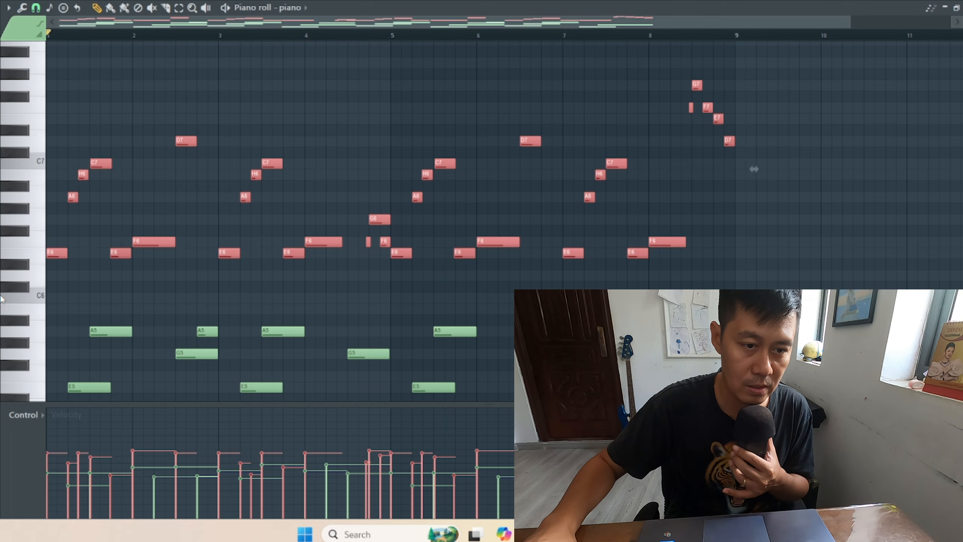
click(293, 5)
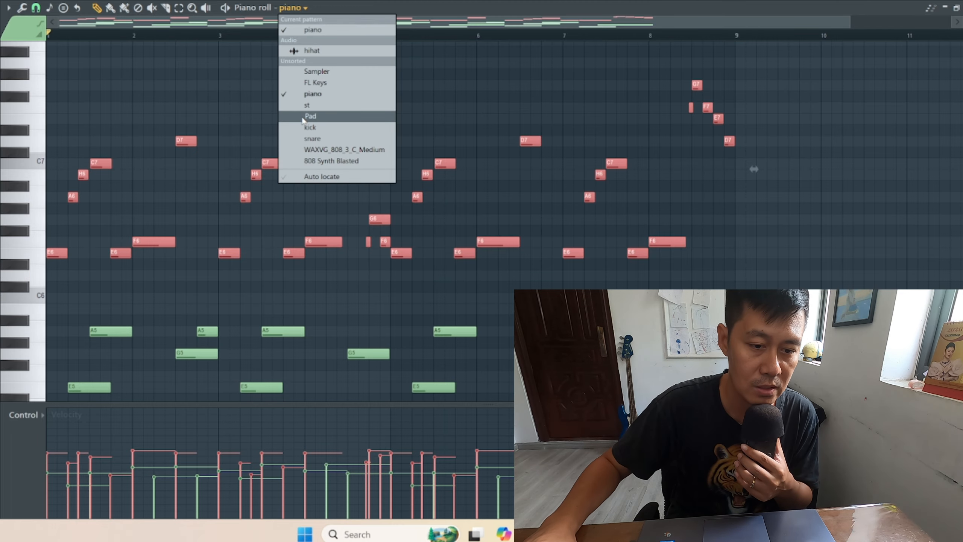
click(307, 106)
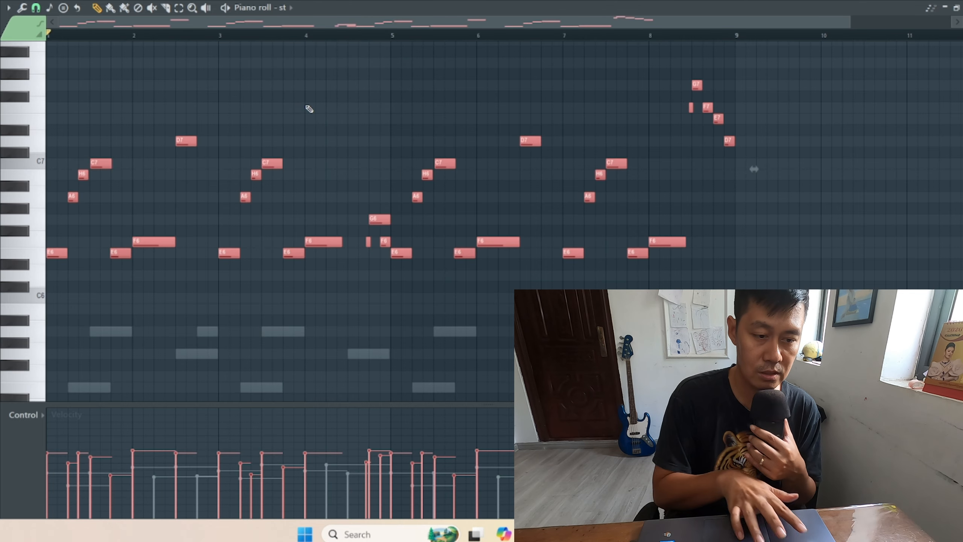
Lower the st melody by one octave and play all eight bars from the start.
key(ctrl+Down)
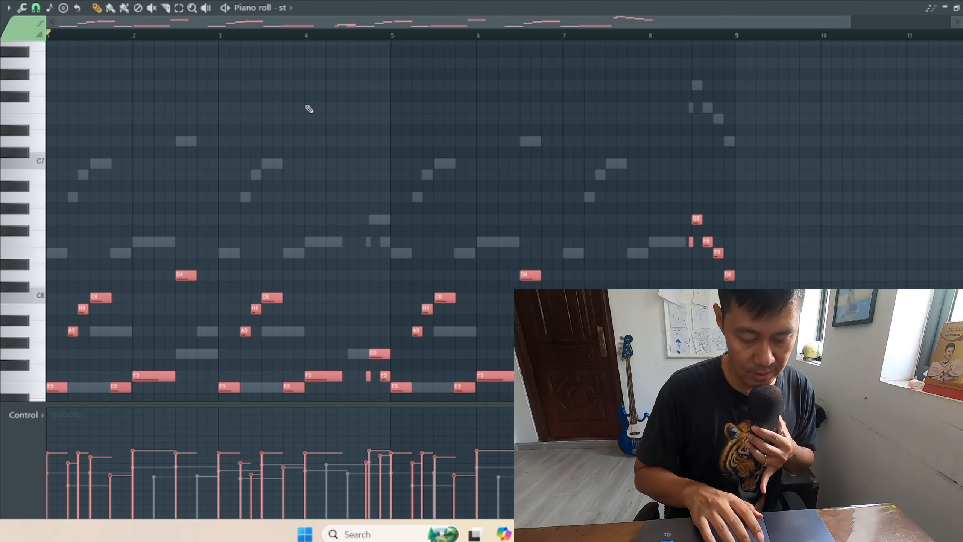
key(space)
key(ctrl+d)
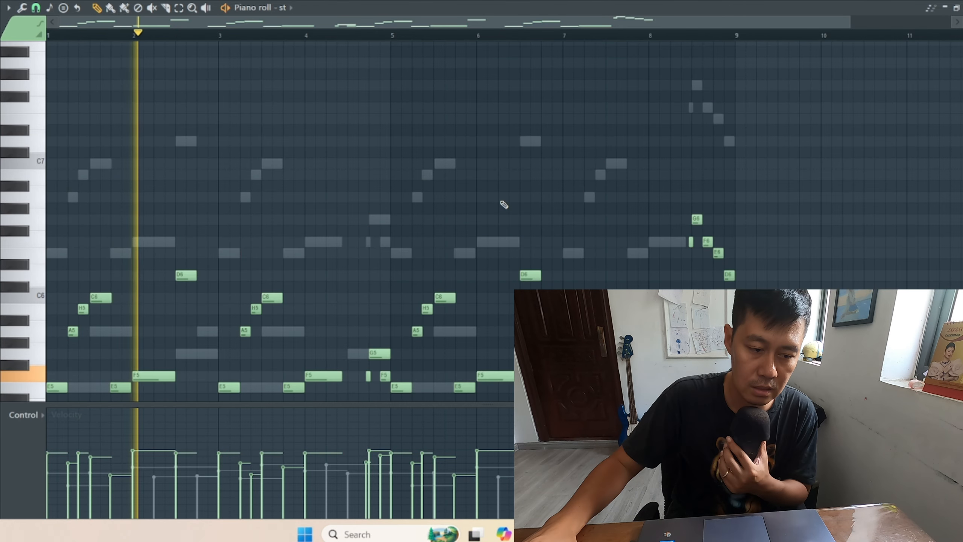
scroll(524, 194, down, 1)
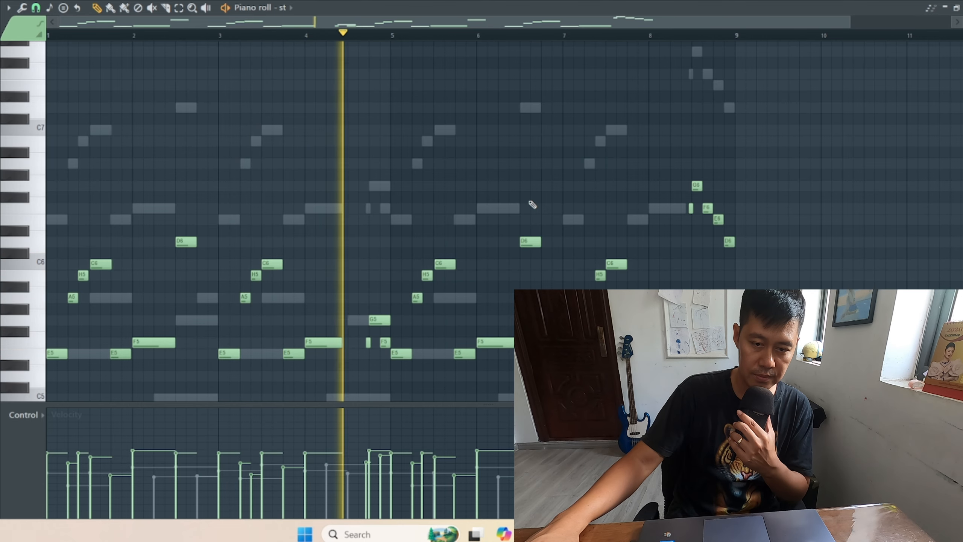
key(space)
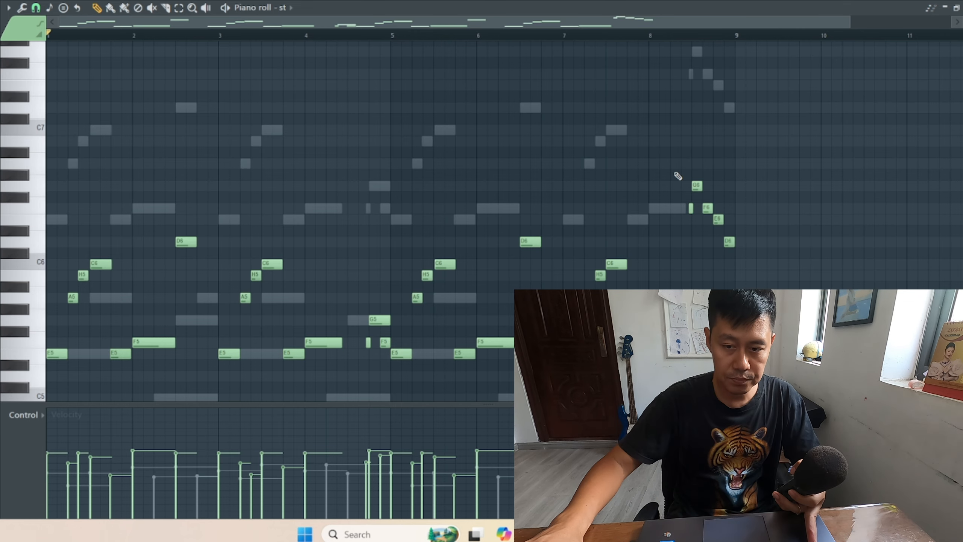
Select the five closing st notes of bar 8 and play the pattern from the start.
drag(667, 162, 772, 278)
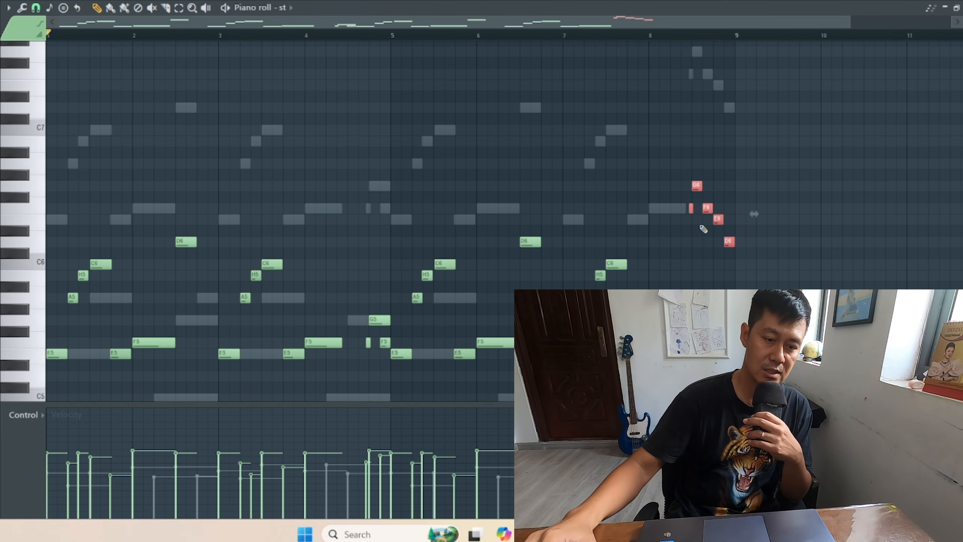
scroll(378, 186, down, 3)
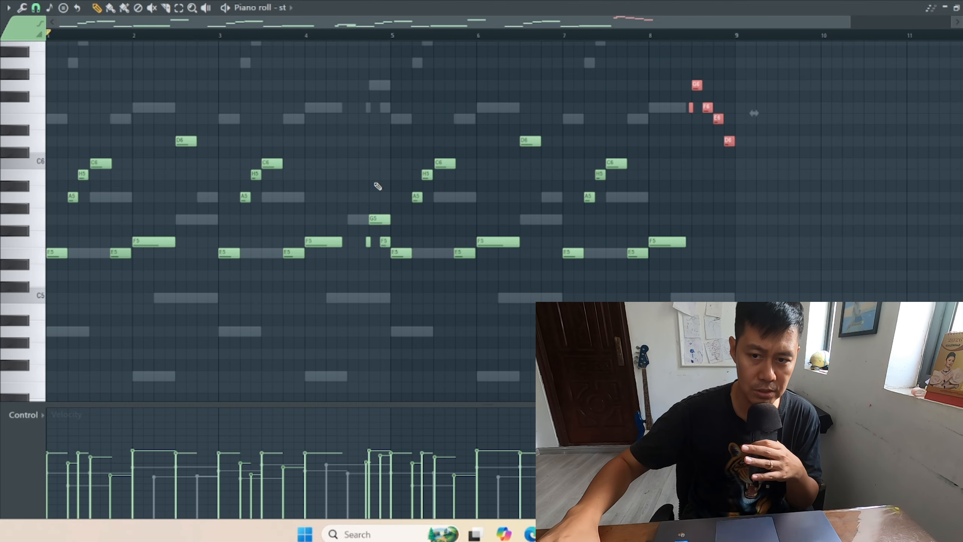
key(space)
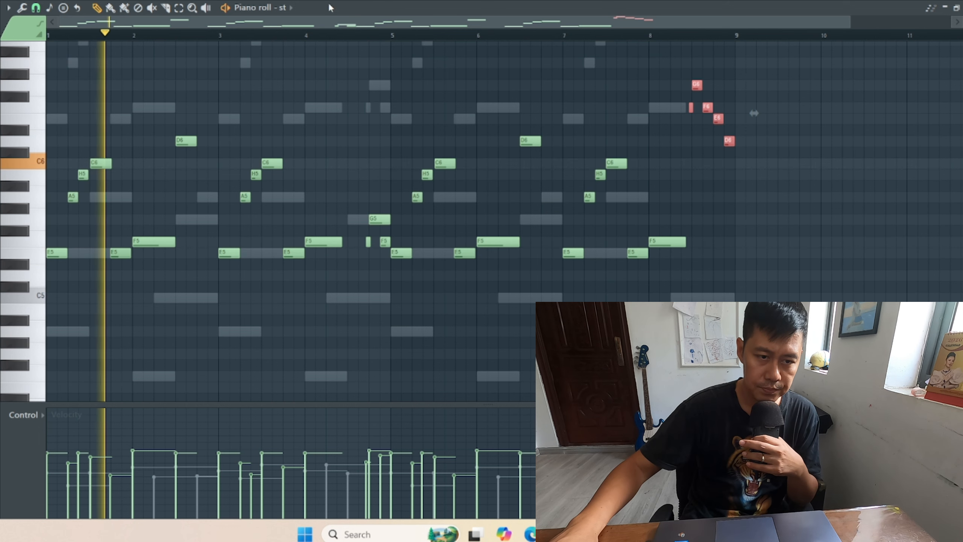
Place one-bar notes A4, C5, A4 and F4 in bars 1 to 4 of the Pad channel.
click(293, 9)
click(305, 133)
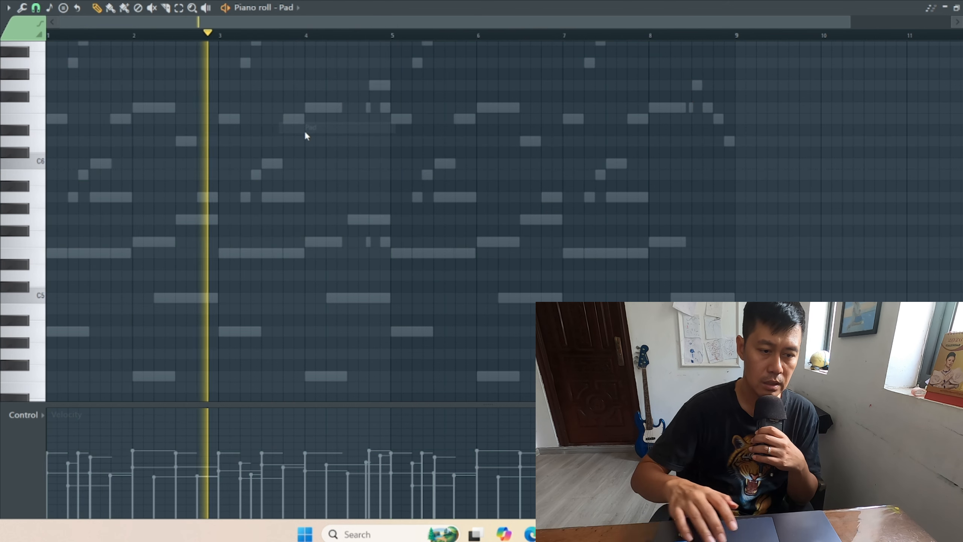
key(space)
scroll(326, 155, down, 3)
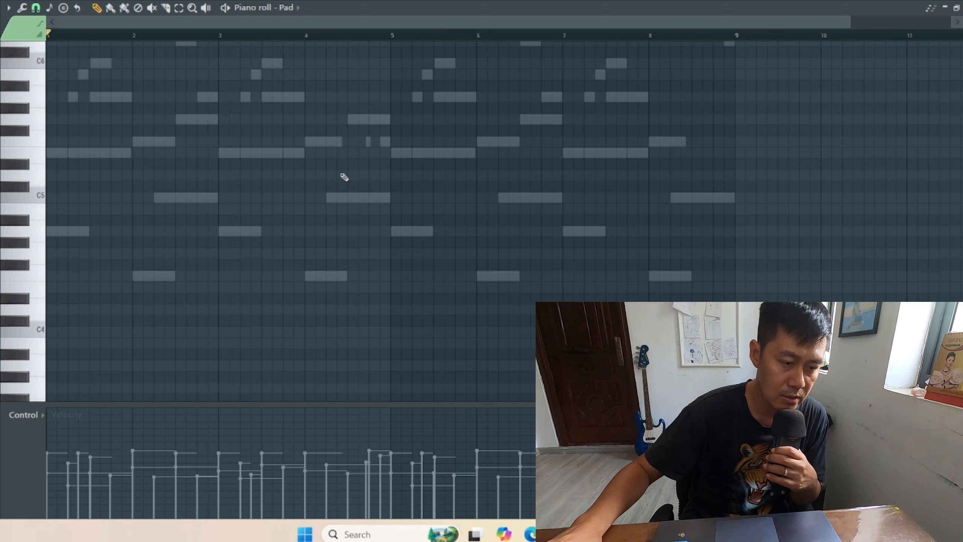
click(52, 234)
drag(59, 236, 127, 237)
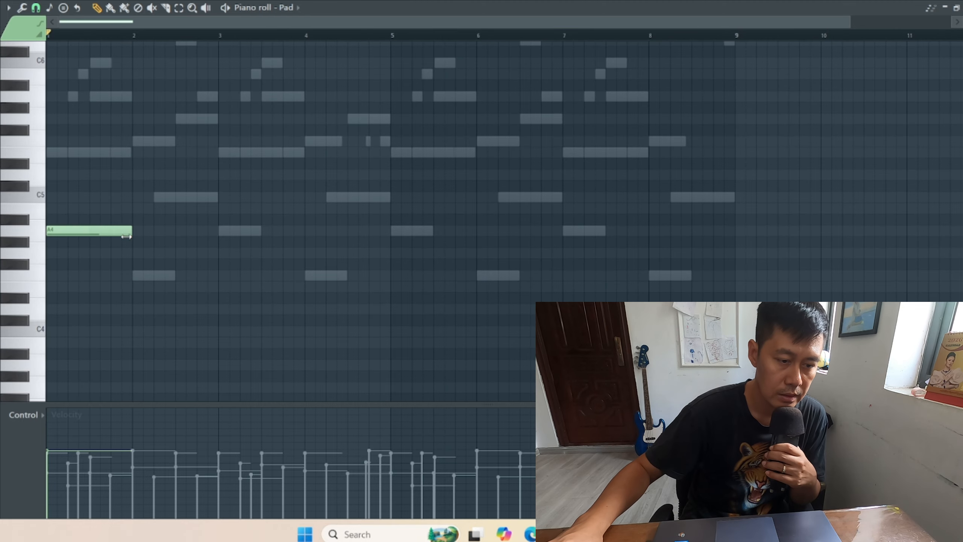
click(138, 198)
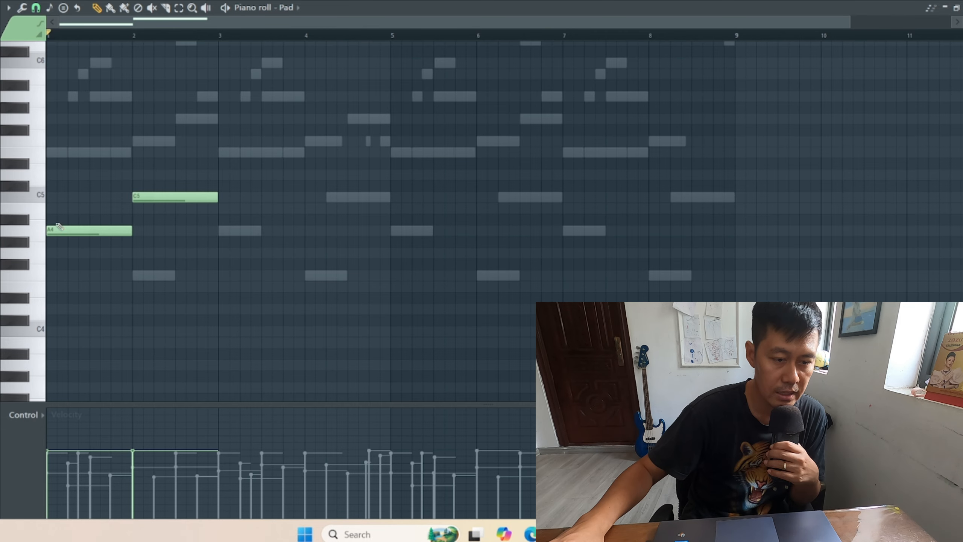
click(224, 231)
click(308, 275)
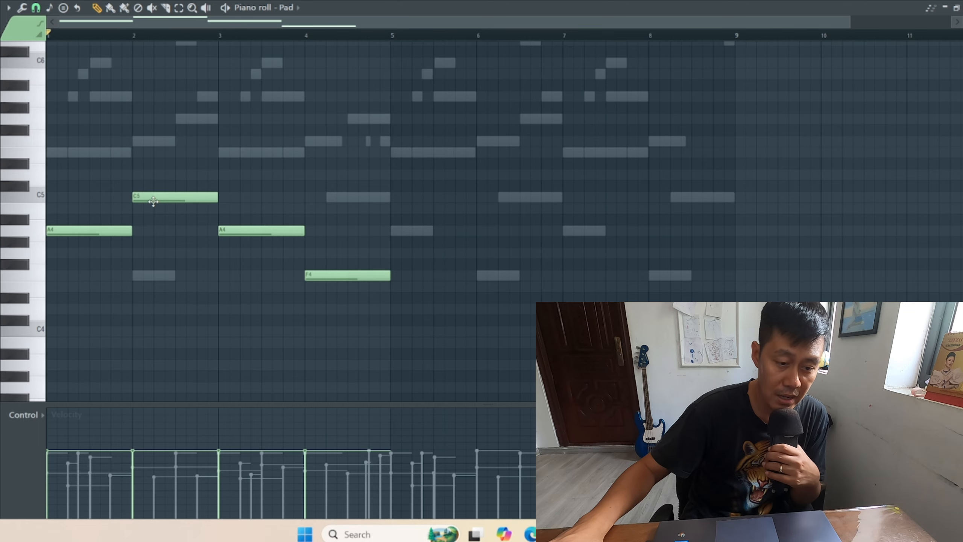
Try the bar 2 Pad note at a lower pitch, delete it and place C5 there again.
drag(145, 197, 150, 243)
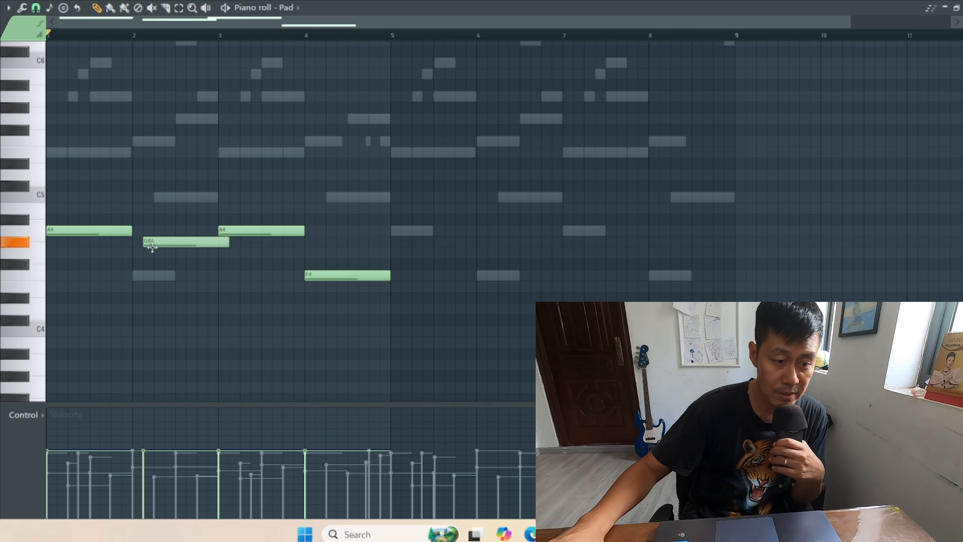
right_click(151, 243)
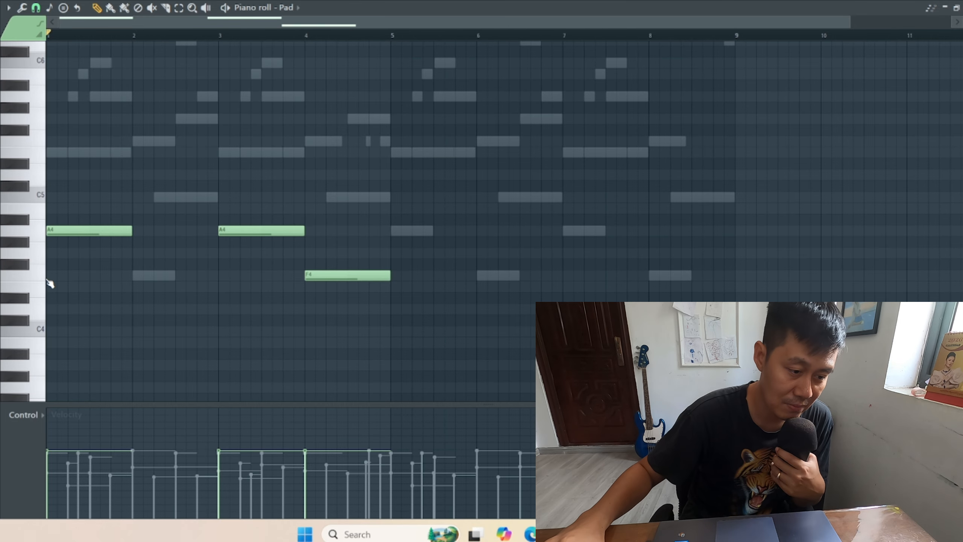
click(137, 197)
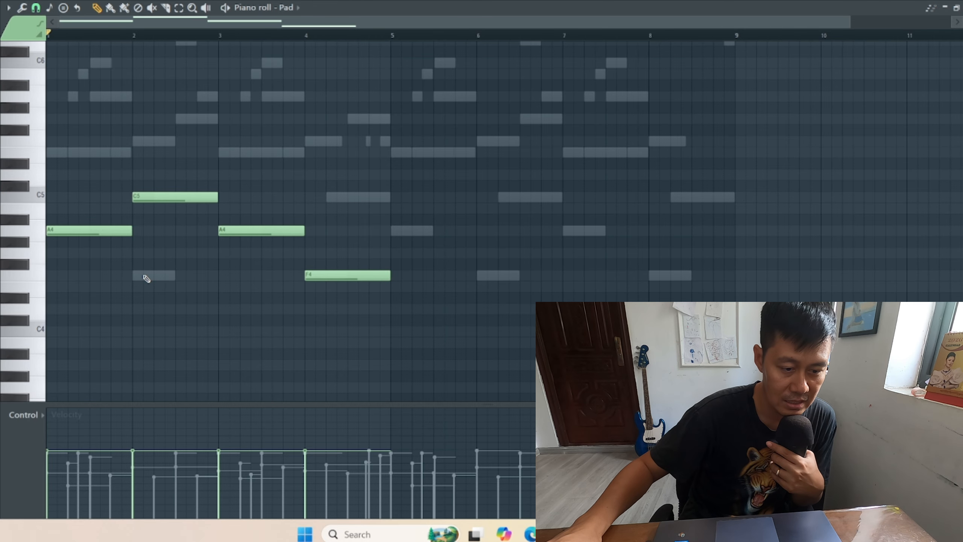
Try F4 and A4 beneath the C5 in bar 2 of the Pad and delete both added notes.
click(140, 274)
click(141, 230)
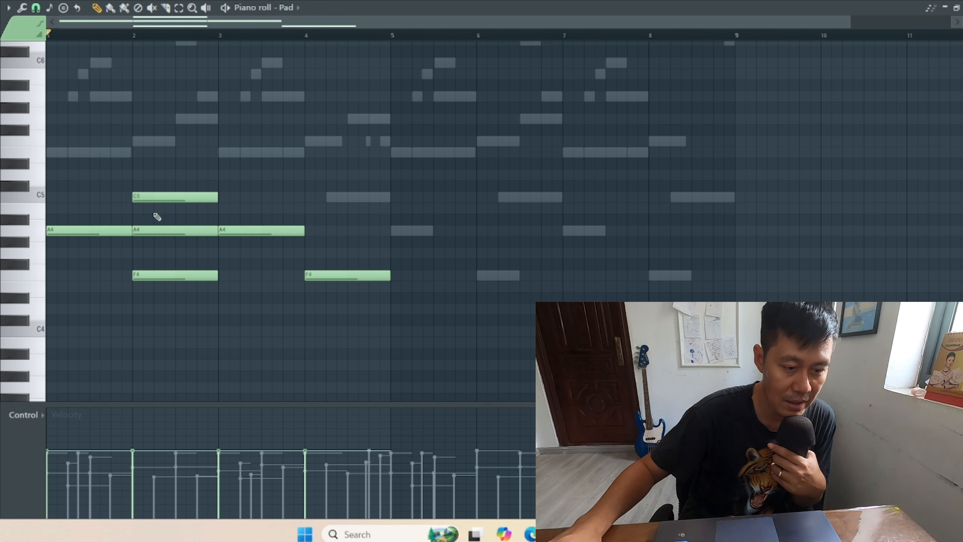
right_click(150, 231)
right_click(156, 275)
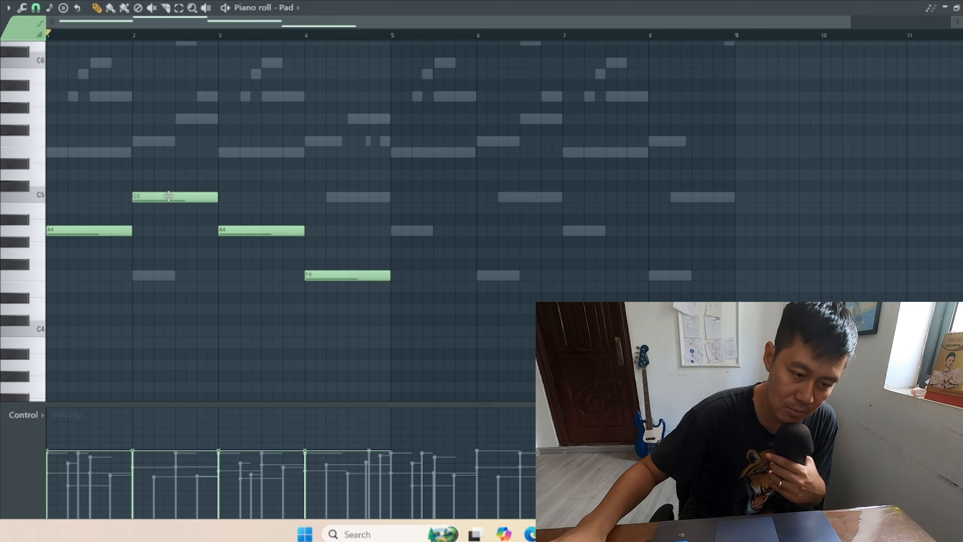
Try F4 in place of C5 in bar 2 of the Pad and put C5 back.
drag(166, 197, 166, 272)
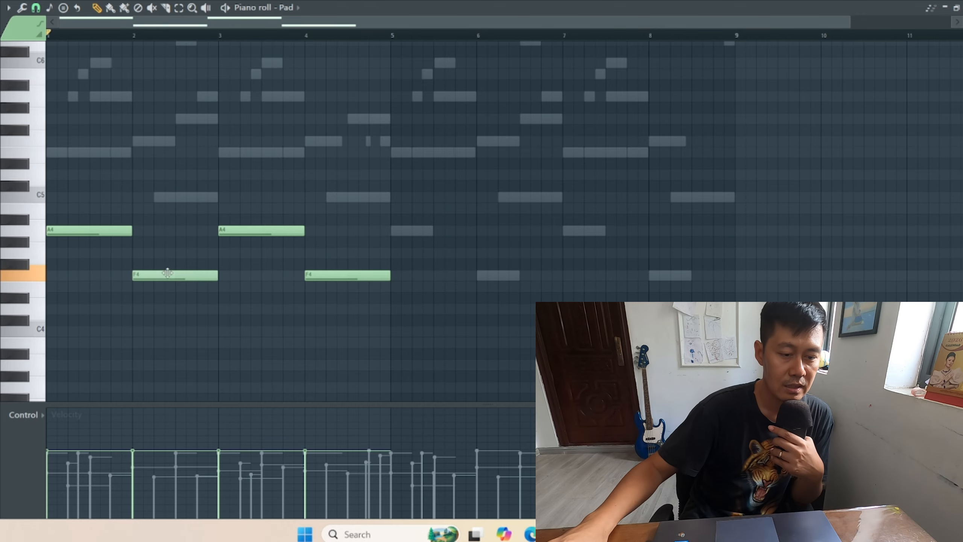
right_click(165, 275)
click(135, 197)
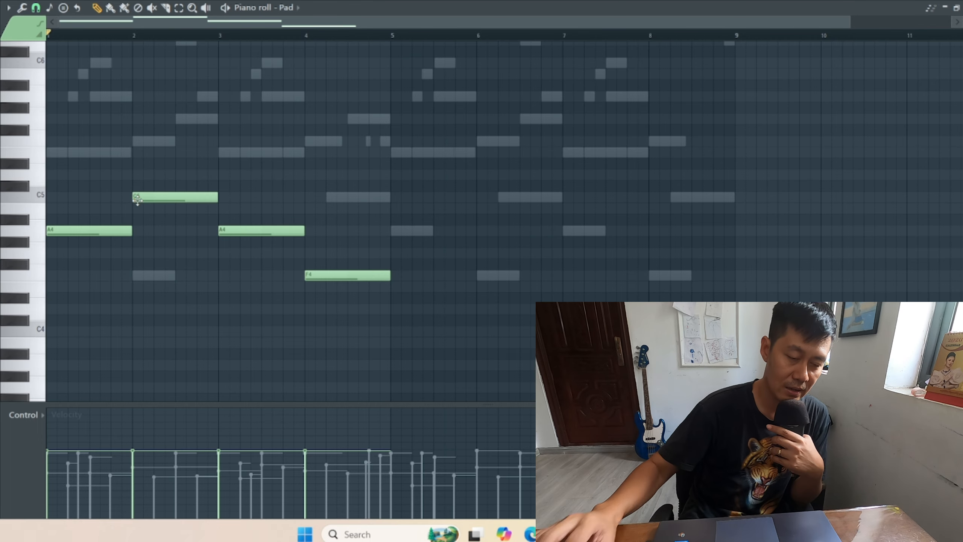
Play the pattern and duplicate the four Pad notes of bars 1 to 4 into bars 5 to 8.
key(space)
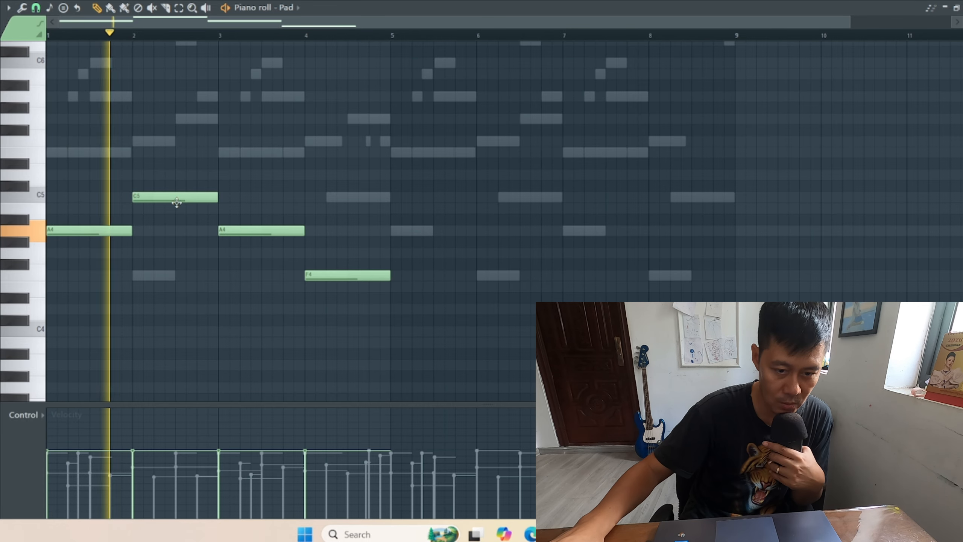
key(ctrl+a)
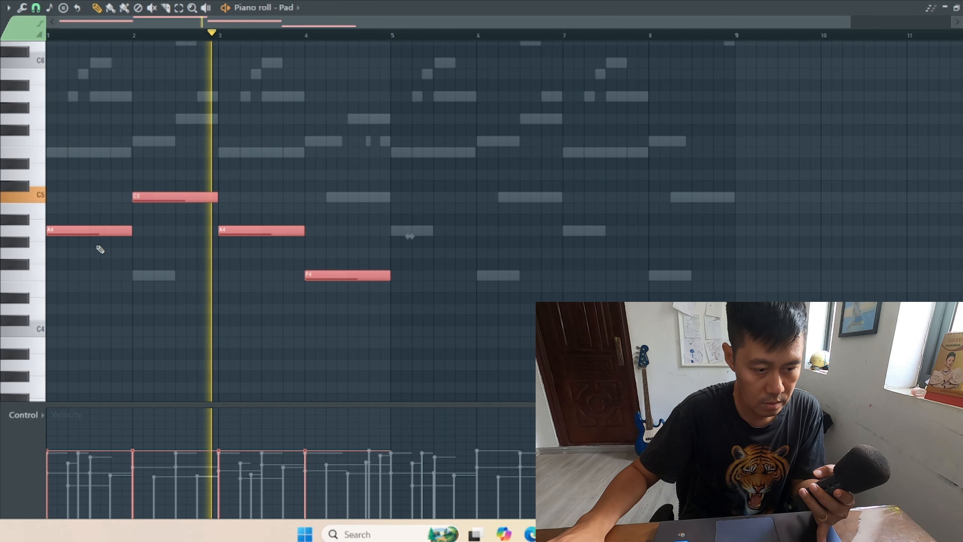
key(ctrl+b)
drag(441, 234, 430, 234)
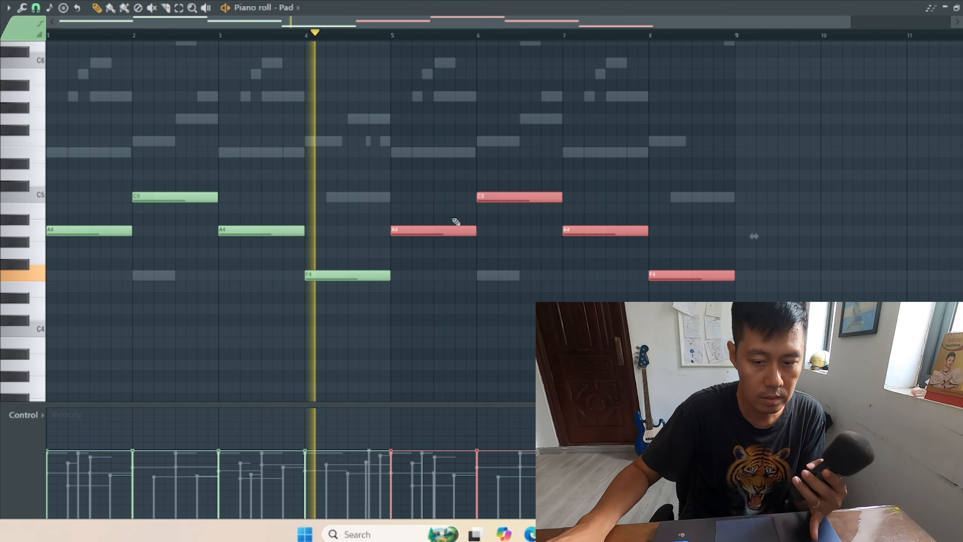
Shorten the Pad's F4 in bar 8 to two beats, add a two-beat G4 after it and stop playback.
click(726, 258)
drag(735, 276, 694, 277)
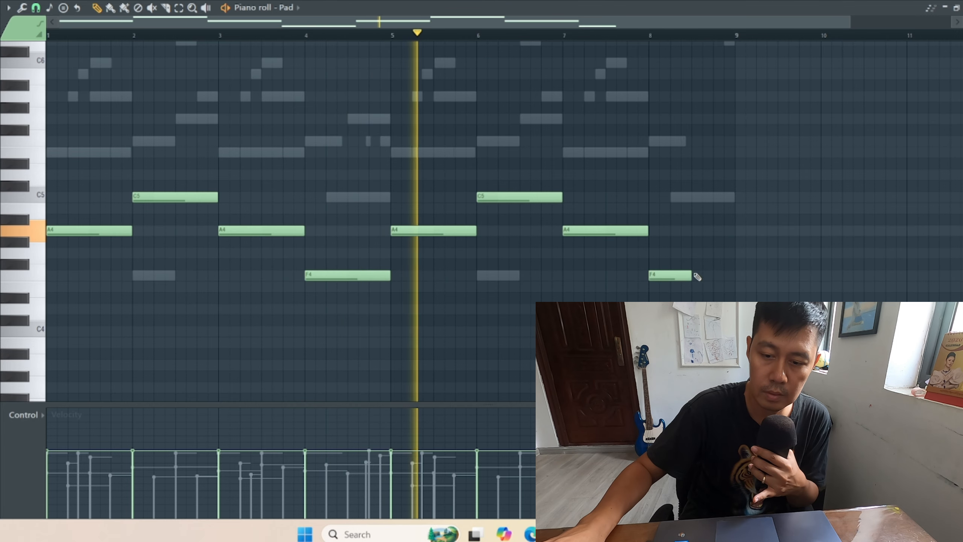
click(700, 253)
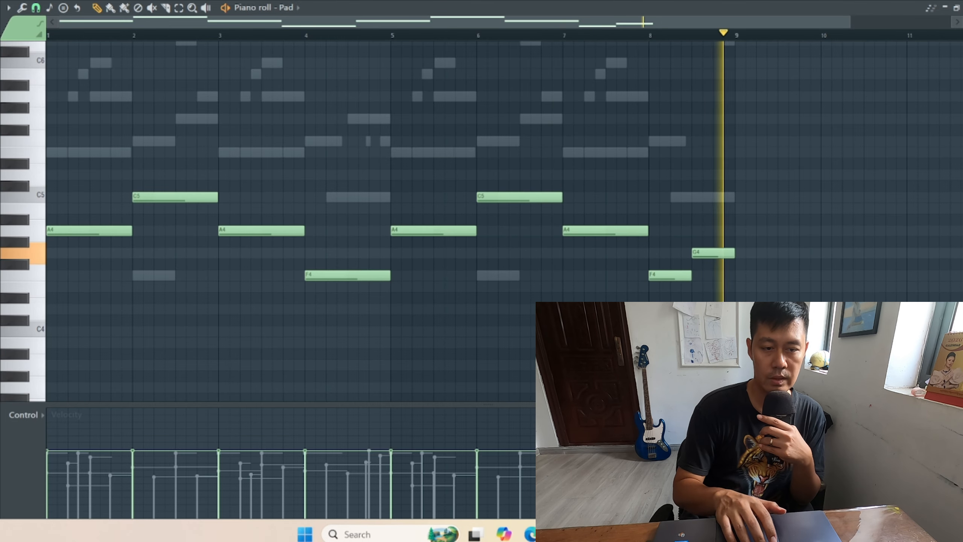
key(space)
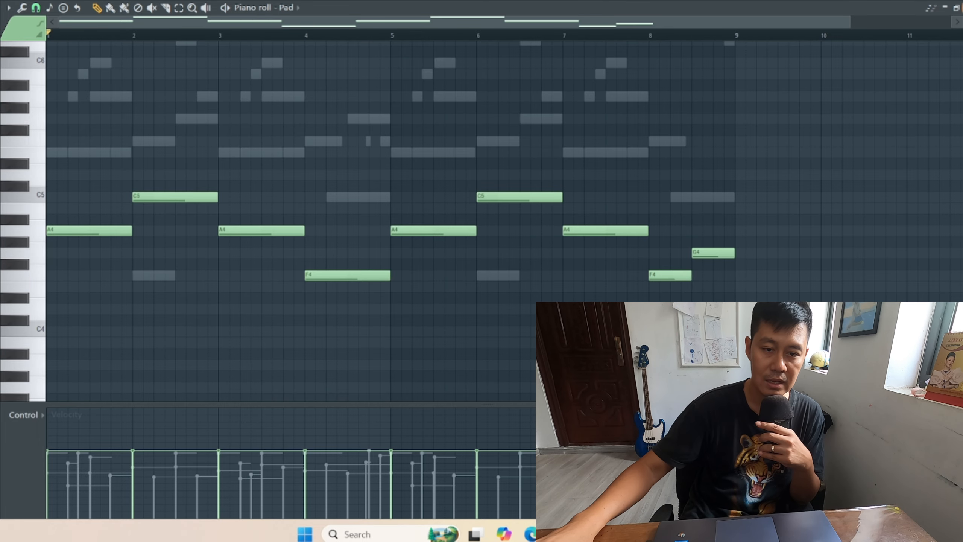
Close the piano roll and split Pattern 1 by channel.
click(962, 8)
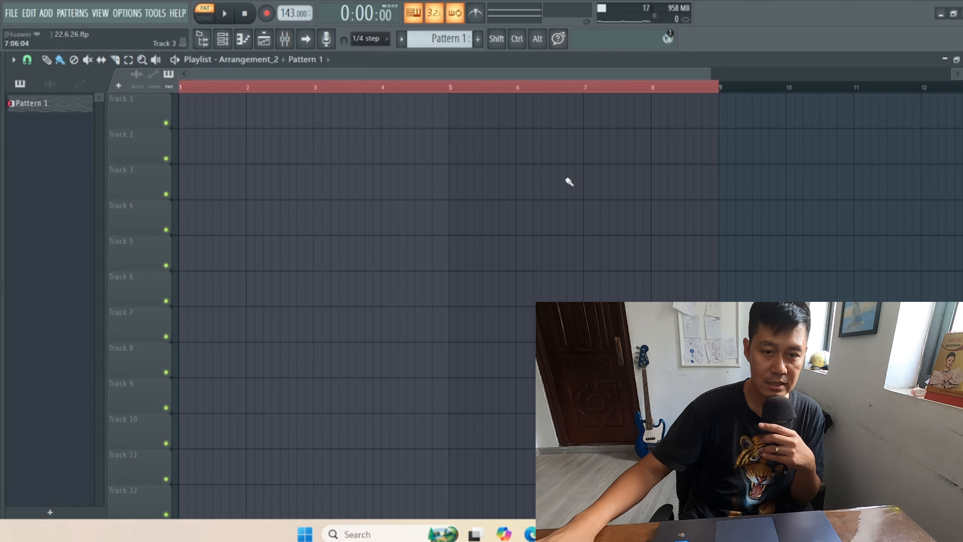
right_click(443, 38)
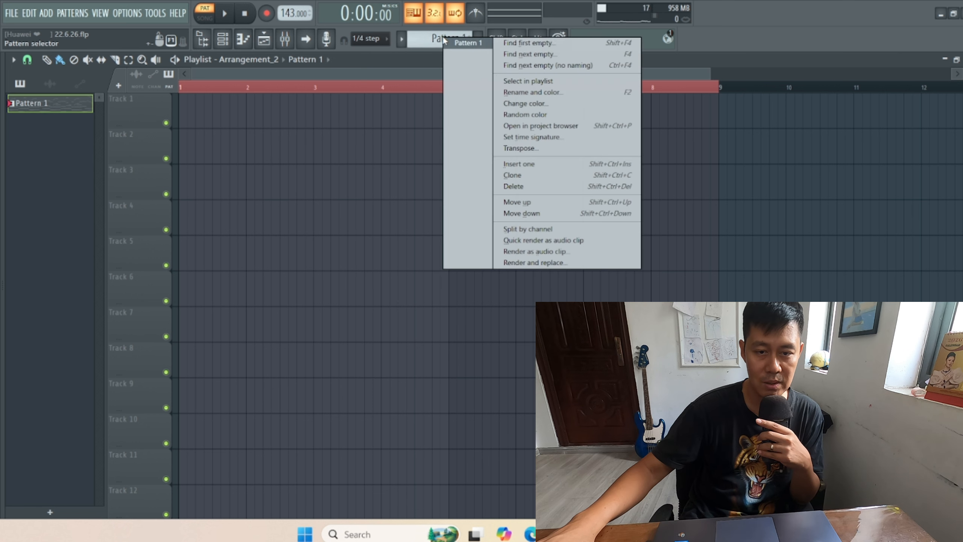
click(563, 228)
Place the piano, st and Pad patterns in the playlist at bar 1 on Tracks 1, 2 and 3.
click(67, 105)
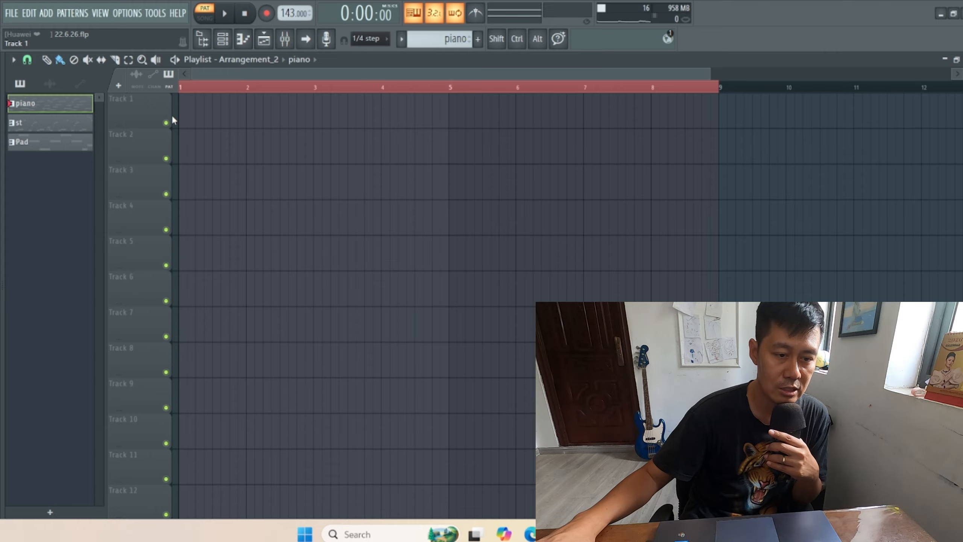
click(181, 113)
click(55, 124)
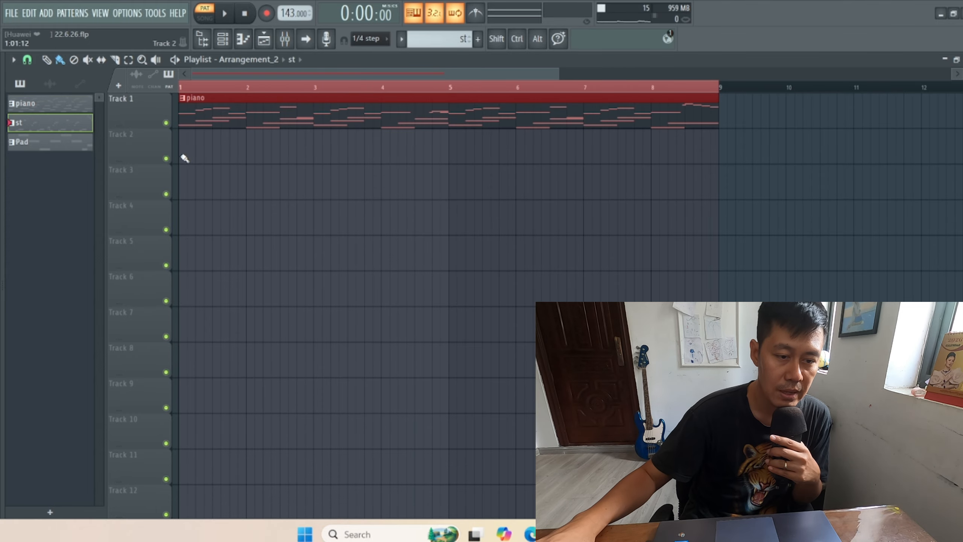
click(184, 158)
click(45, 147)
click(188, 192)
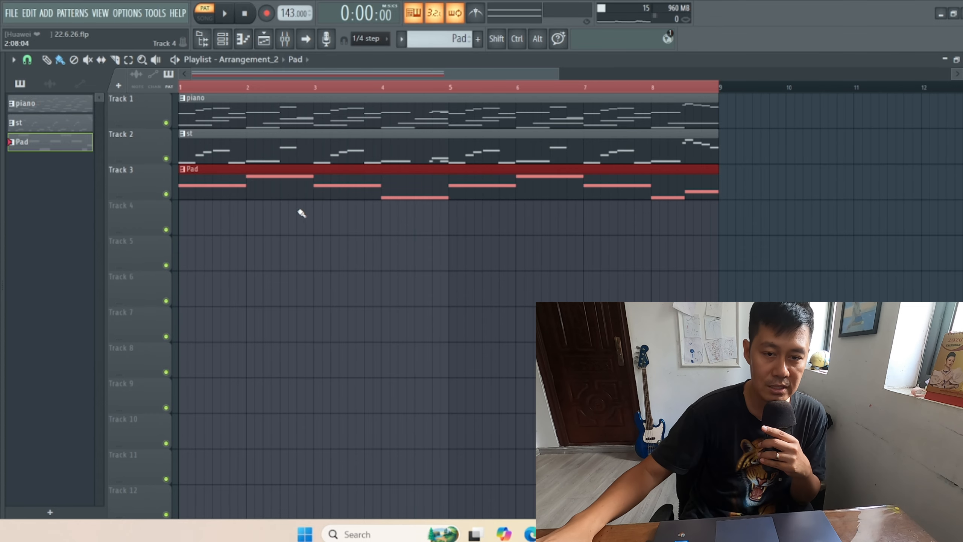
Create a new pattern, program kick on steps 1, 15, 19 and 23 and snare on steps 9 and 25, and play it back.
key(F4)
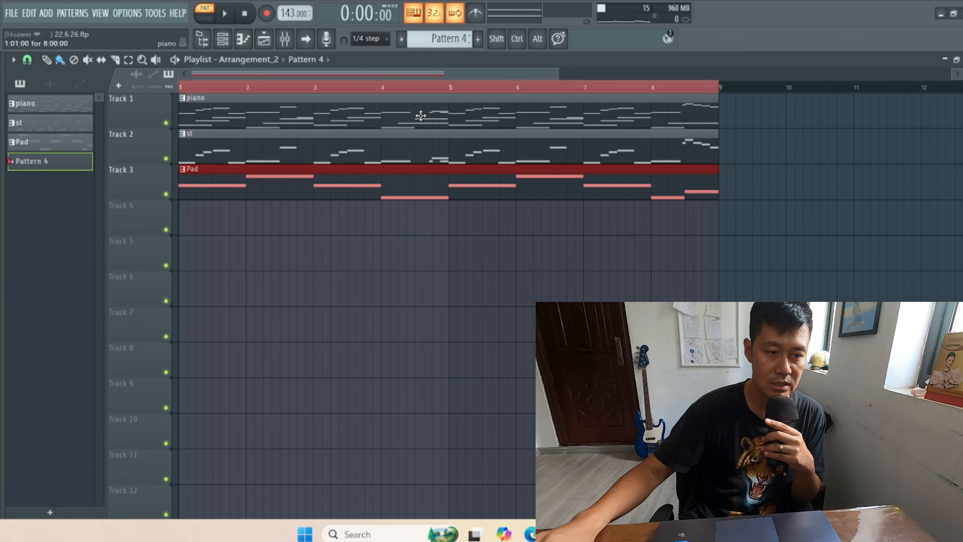
click(223, 39)
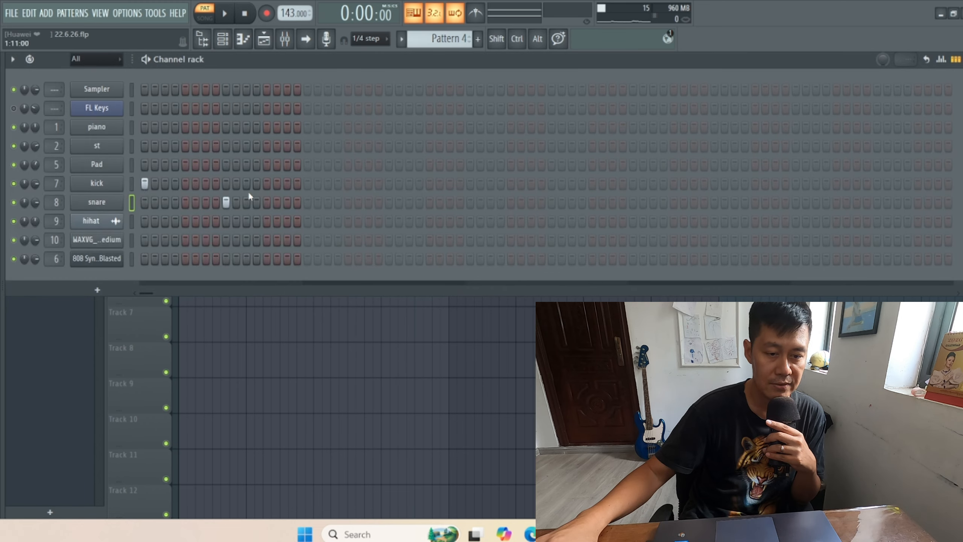
click(286, 184)
click(328, 184)
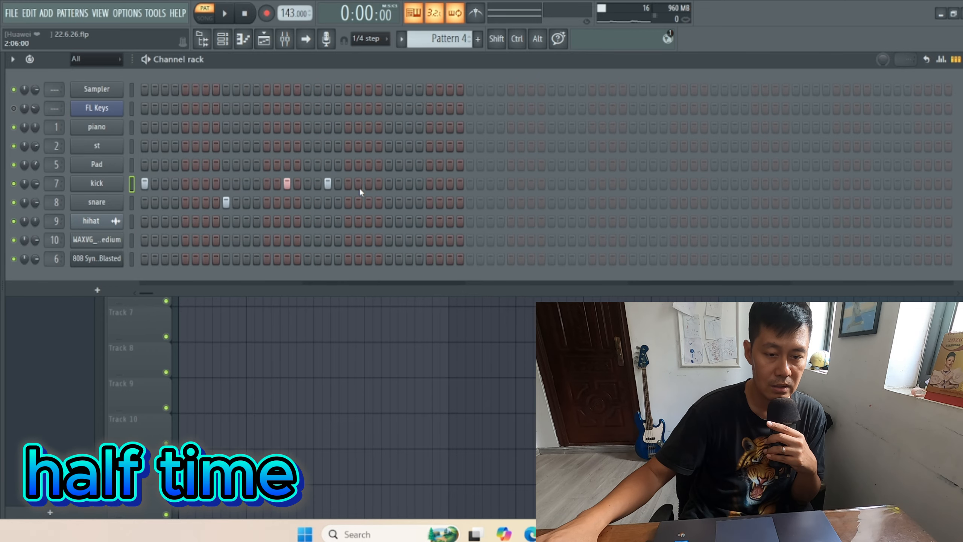
click(389, 202)
key(space)
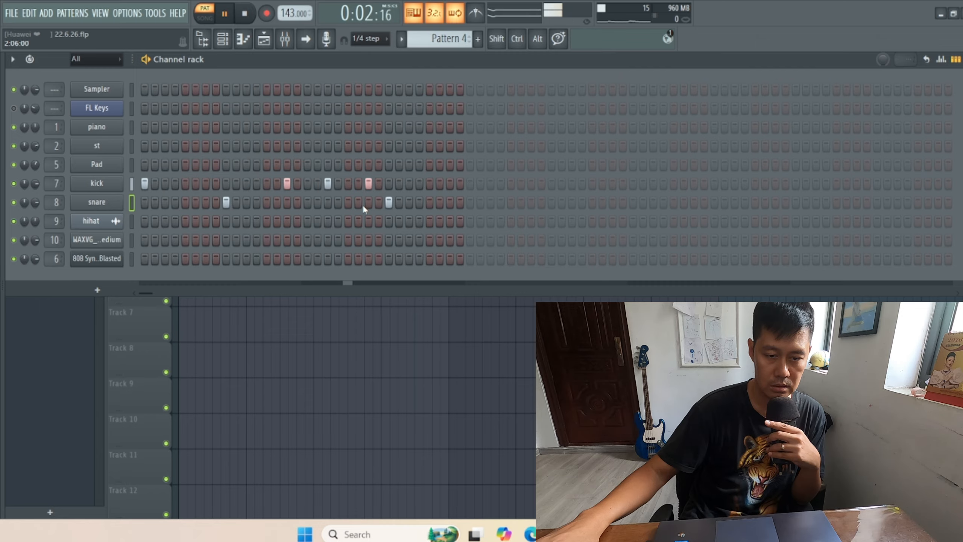
click(229, 15)
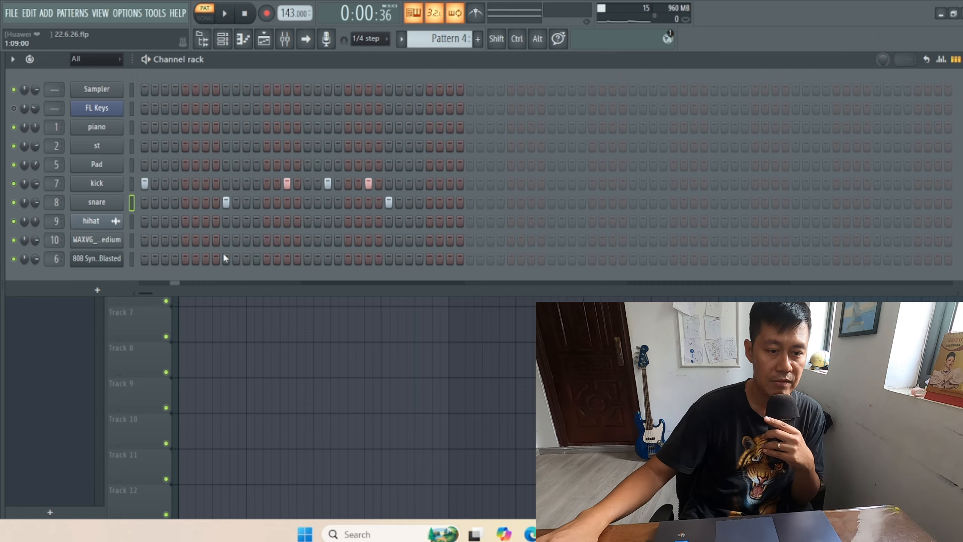
Reduce the beat to one bar with kick on steps 1 and 9 and snare on steps 5 and 13, and play it.
right_click(288, 183)
right_click(328, 183)
right_click(369, 183)
right_click(389, 203)
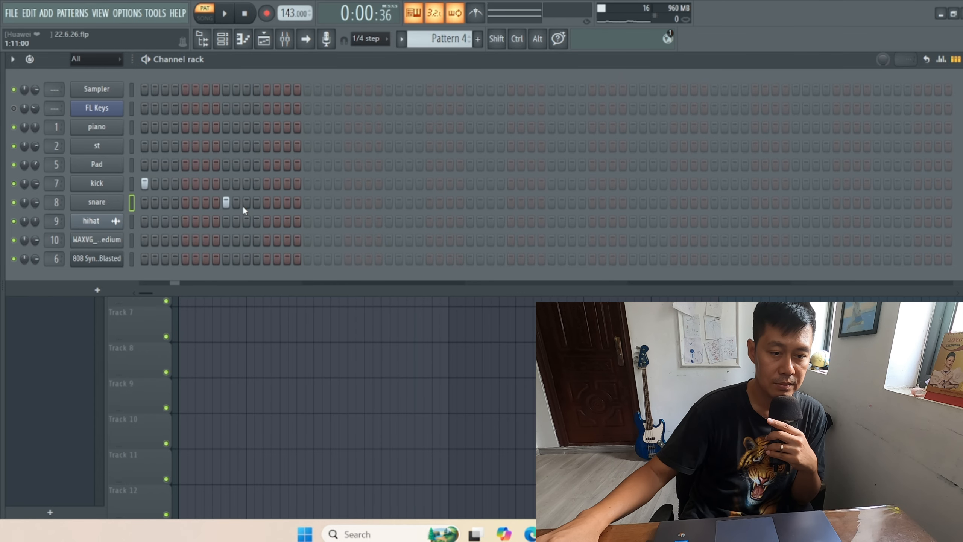
click(229, 184)
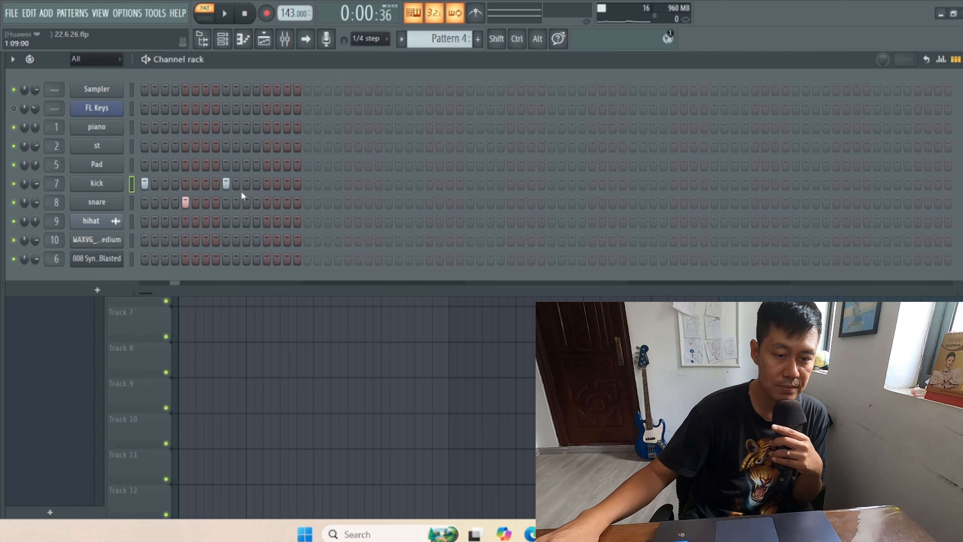
click(267, 203)
key(space)
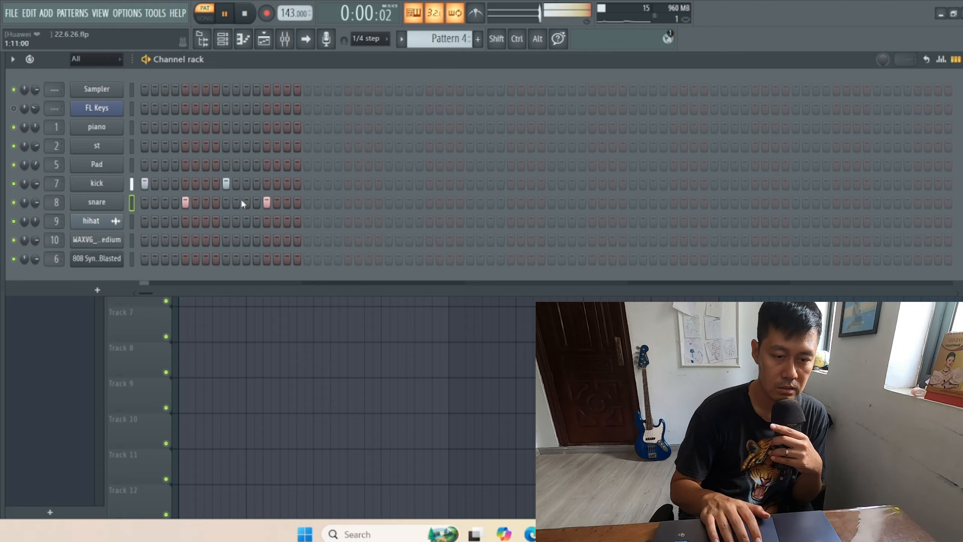
key(space)
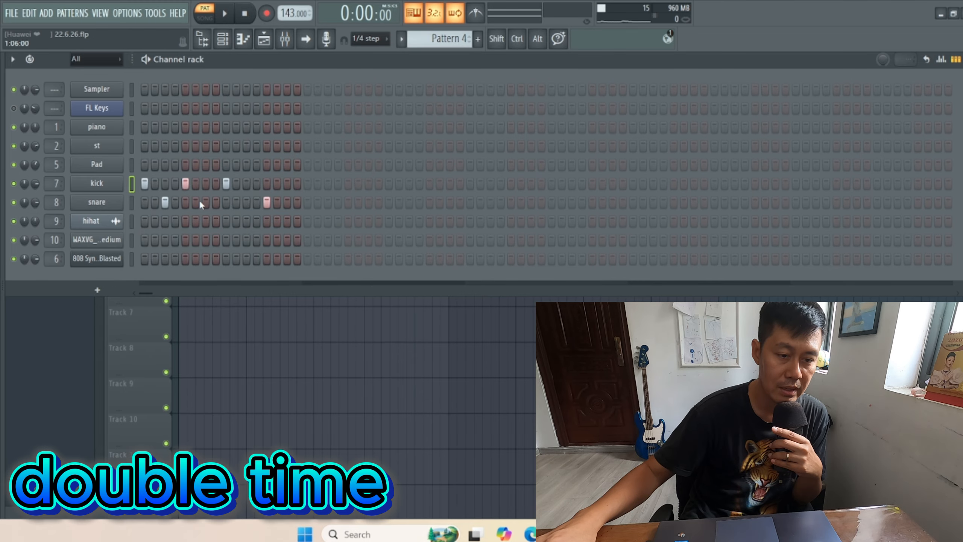
Try a double-time beat with kick on steps 1, 5, 9 and 13 and snare on steps 3, 7, 11 and 15.
click(226, 184)
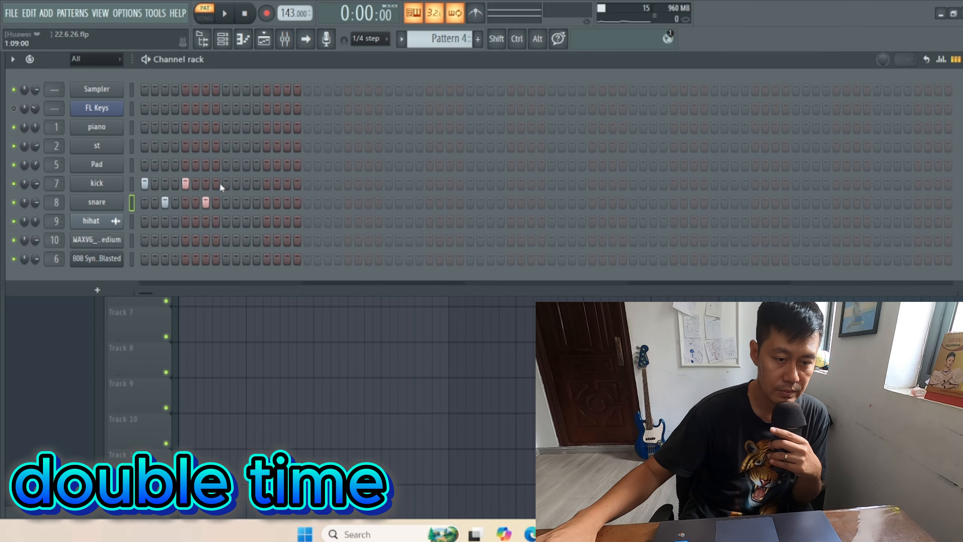
click(226, 183)
click(247, 203)
click(287, 202)
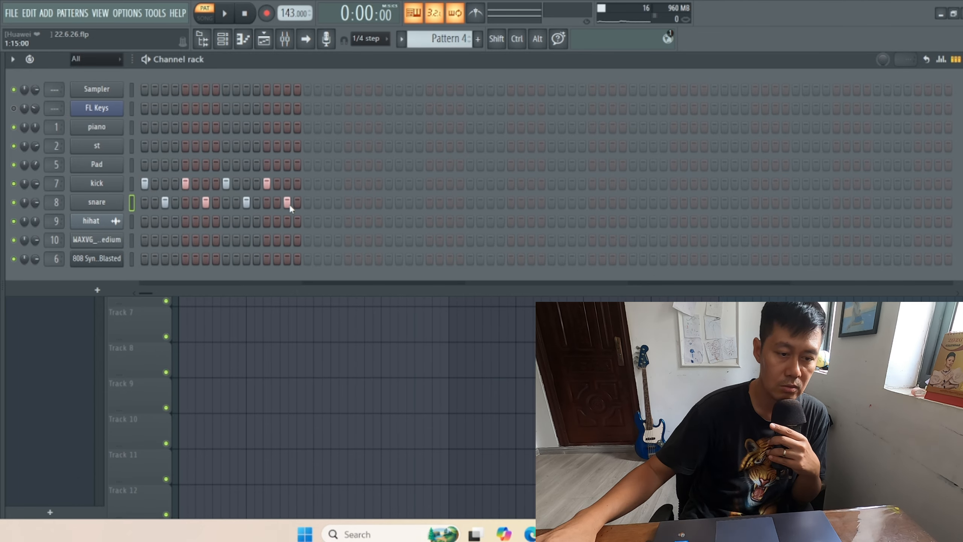
key(space)
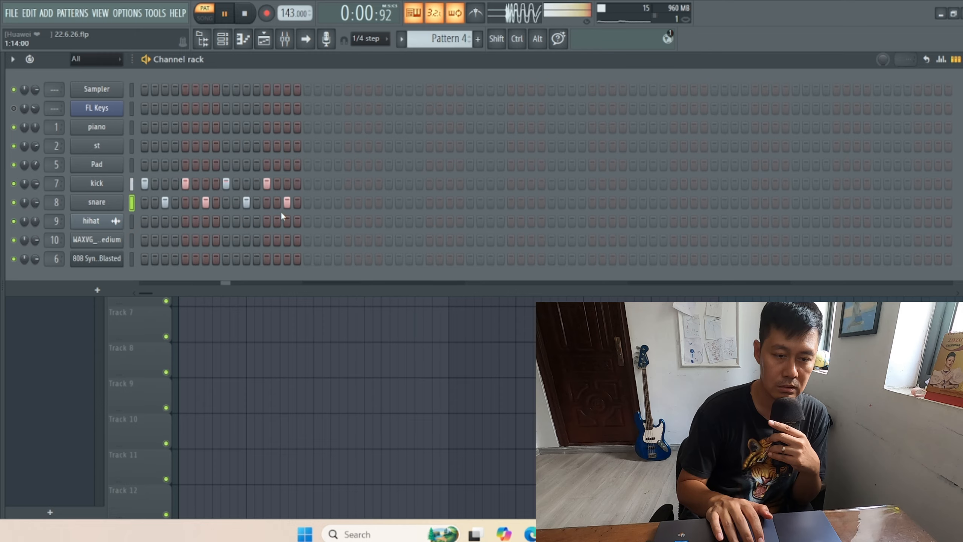
key(space)
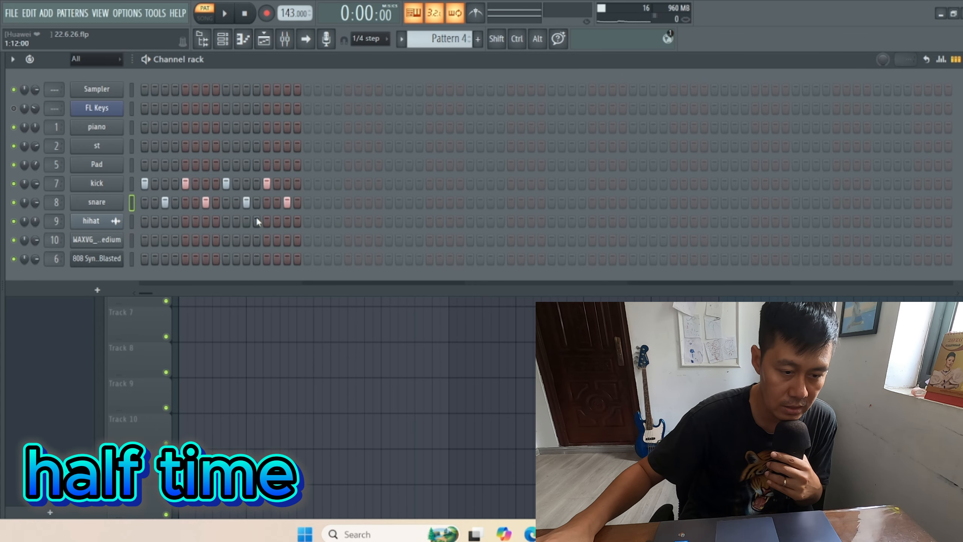
Rework the drums into a basic half-time beat with kick on steps 1 and 17 and snare on steps 9 and 25, and play it.
mouse_move(185, 185)
mouse_down()
mouse_move(278, 191)
mouse_move(165, 203)
mouse_up()
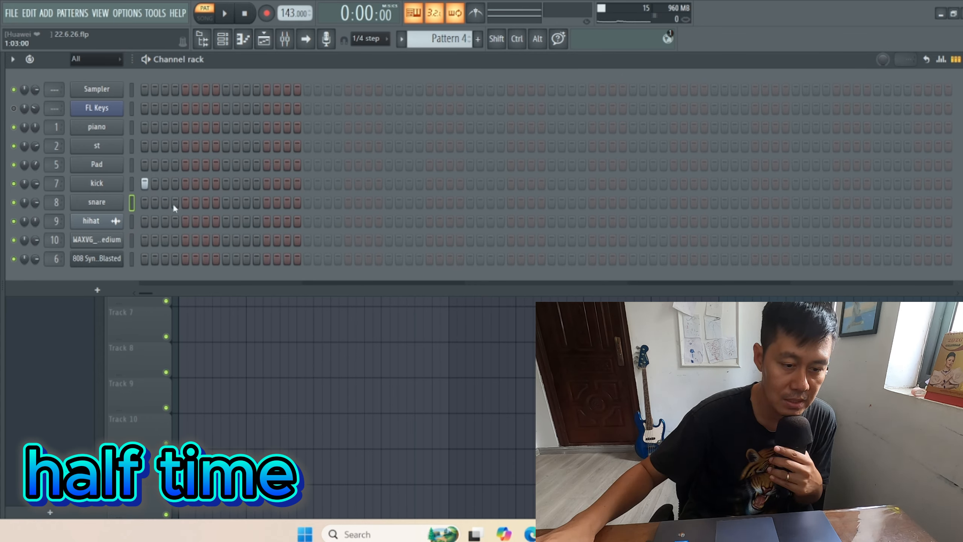
click(307, 183)
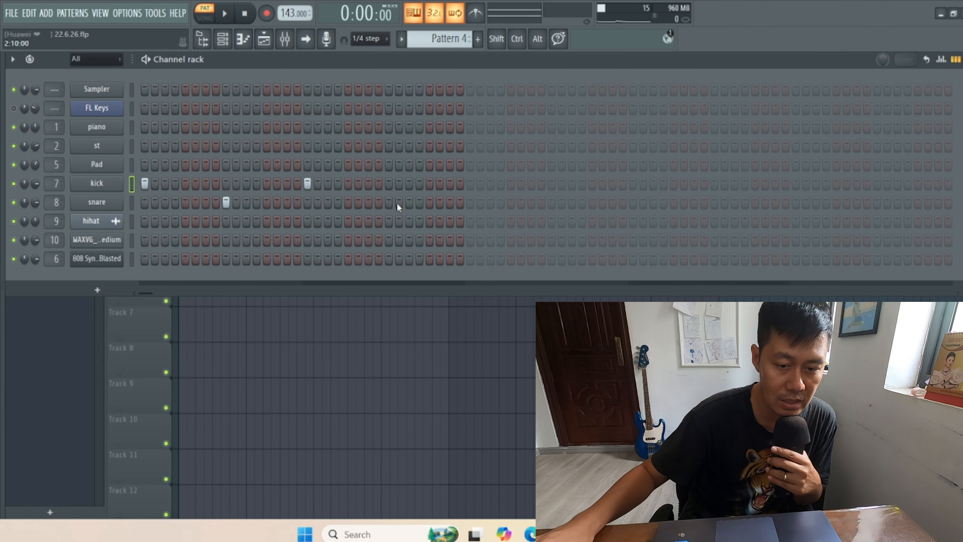
click(392, 204)
key(space)
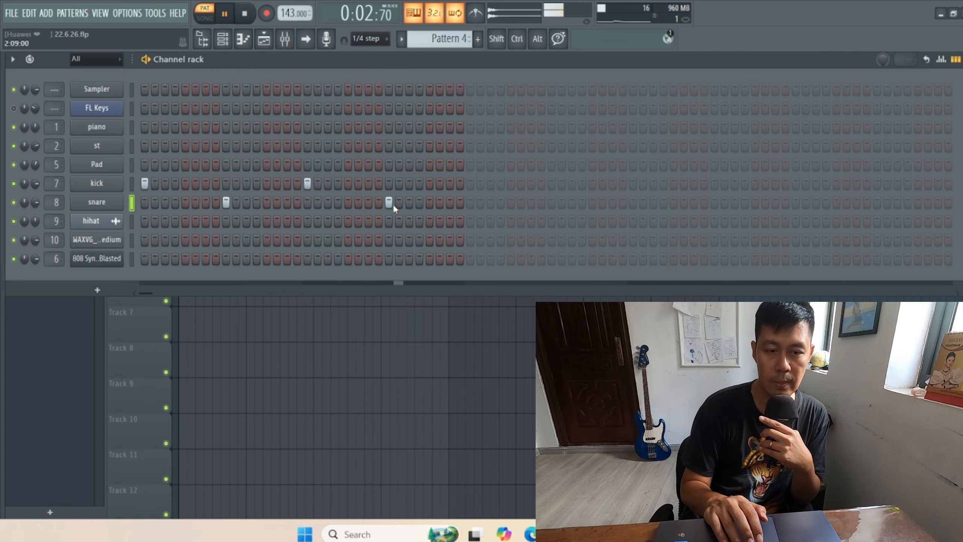
key(space)
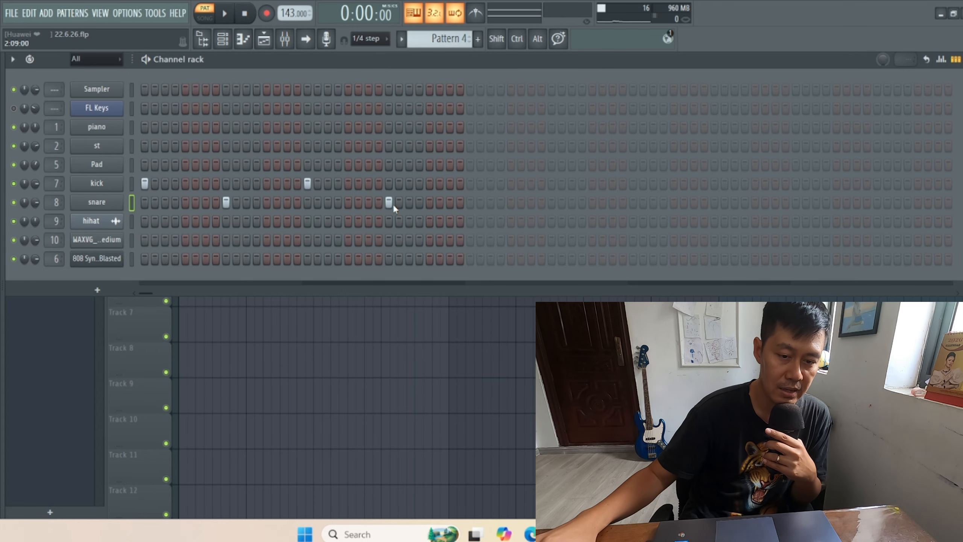
Return the drums to the one-bar normal-time beat, kick on steps 1 and 9 and snare on steps 5 and 13.
click(389, 203)
click(307, 187)
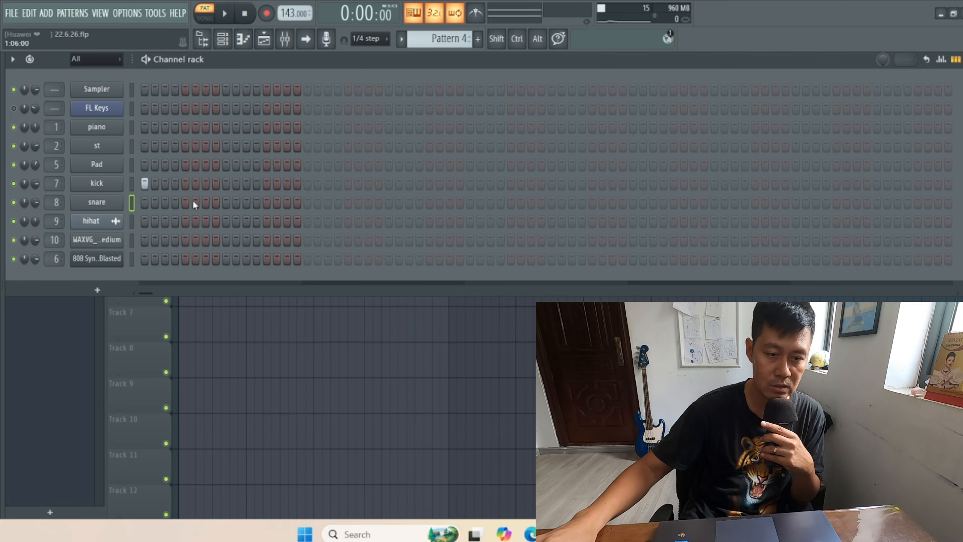
click(226, 184)
click(266, 202)
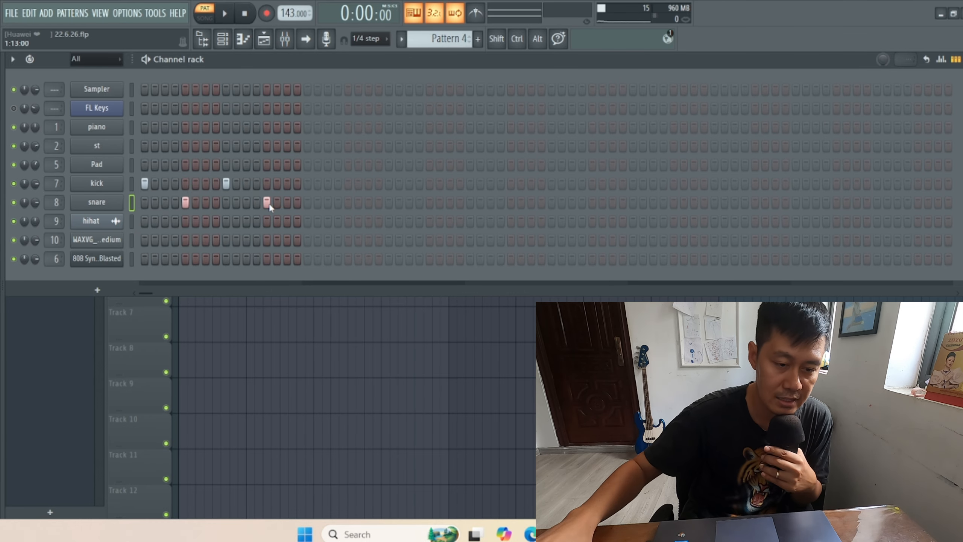
Change the drums back to the two-bar half-time beat: kick on steps 1, 15, 19 and 23, snare on steps 9 and 25.
click(268, 202)
click(226, 184)
click(185, 202)
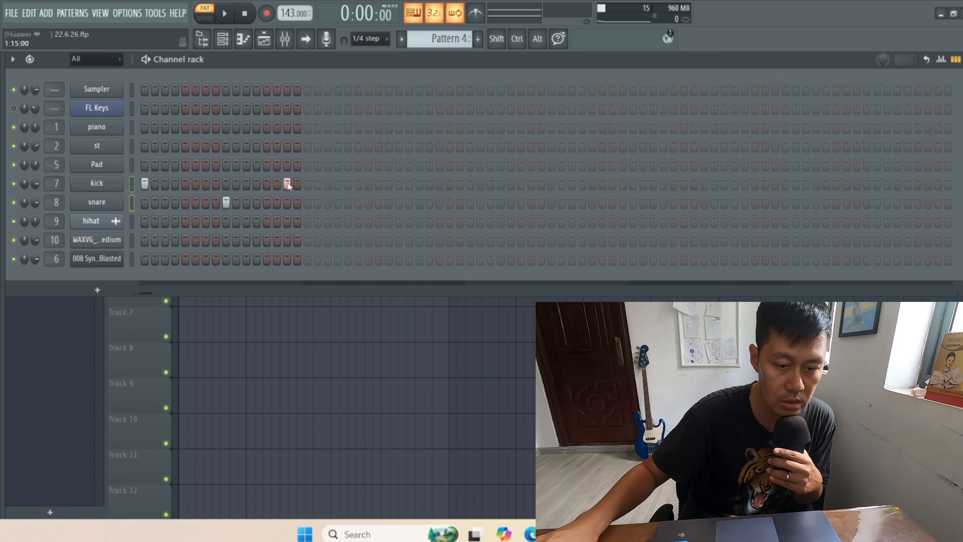
click(327, 184)
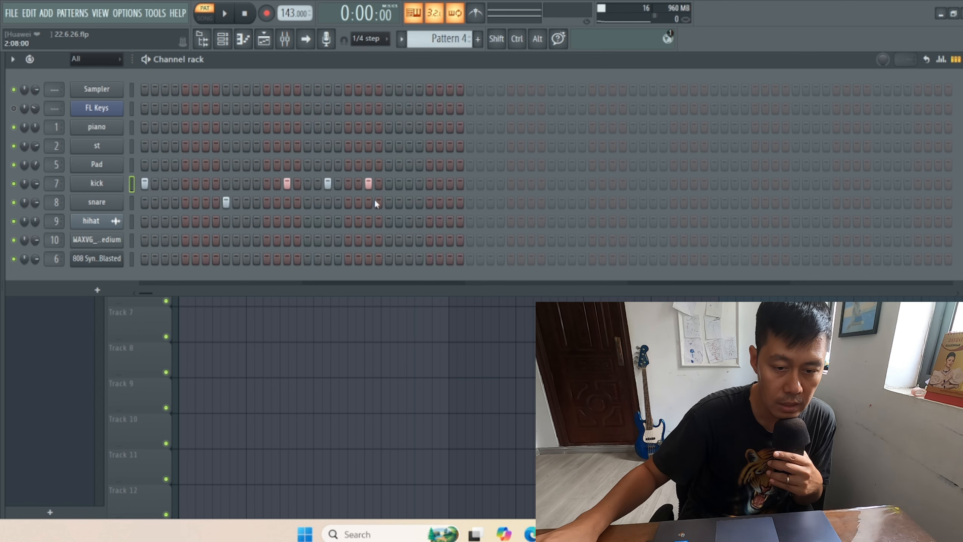
click(389, 202)
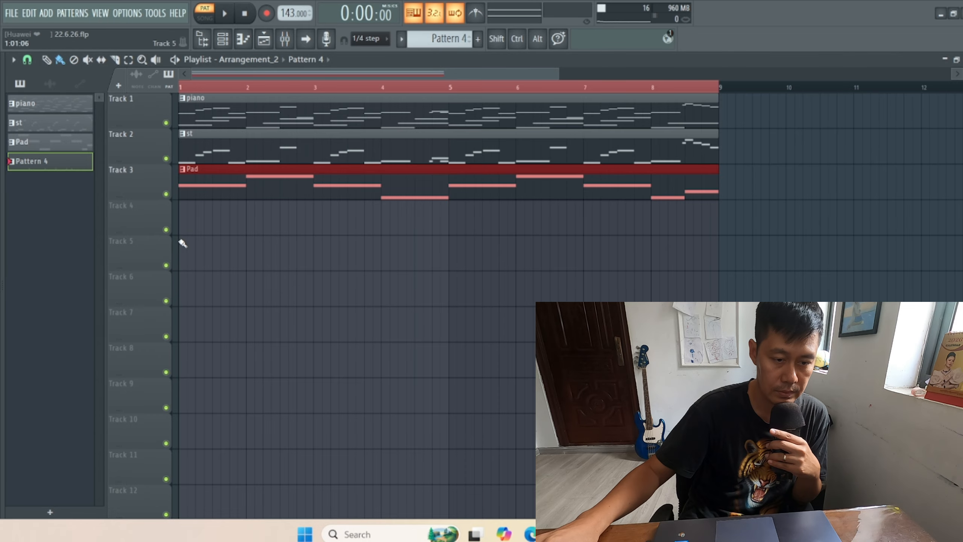
Place the drum pattern on Track 4 at bars 1, 3, 5 and 7, then briefly play the pattern and stop.
click(211, 205)
click(340, 225)
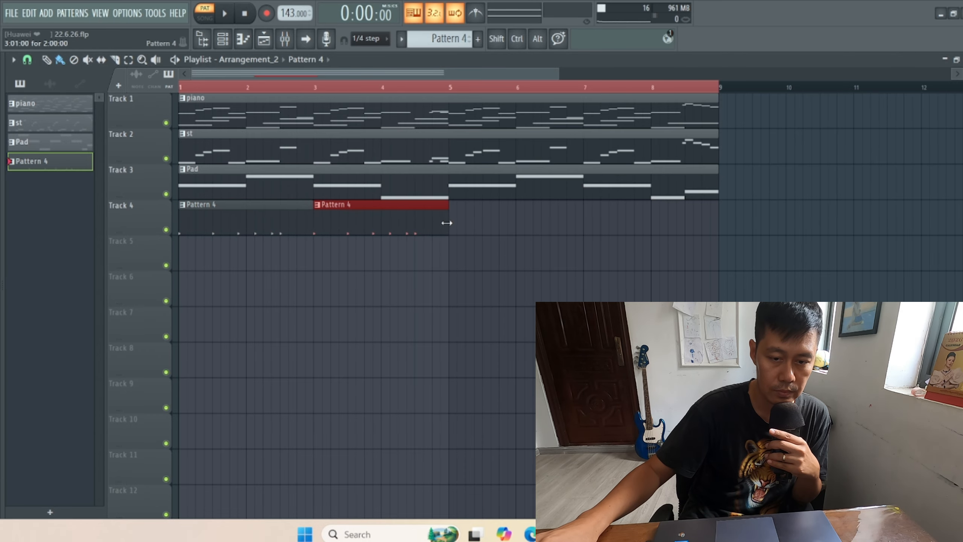
click(470, 224)
click(587, 228)
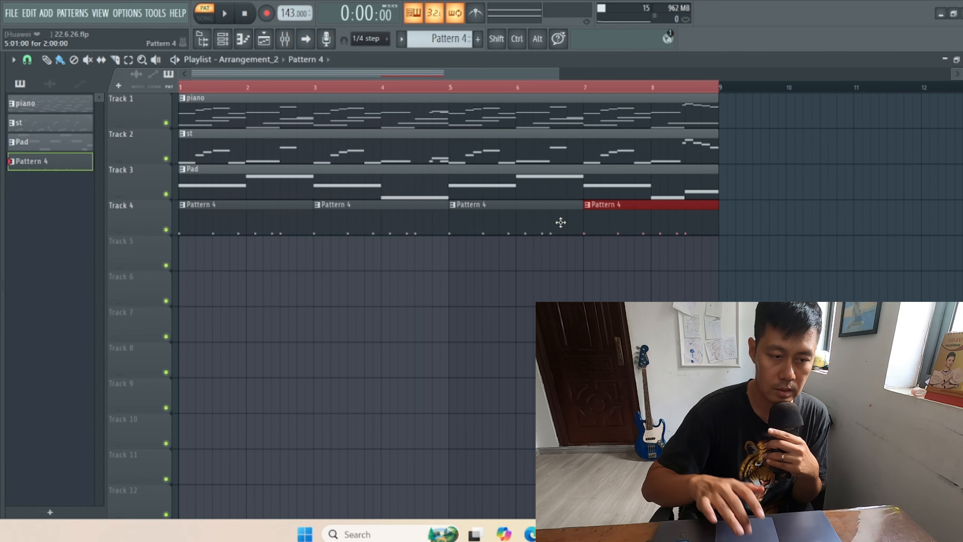
key(space)
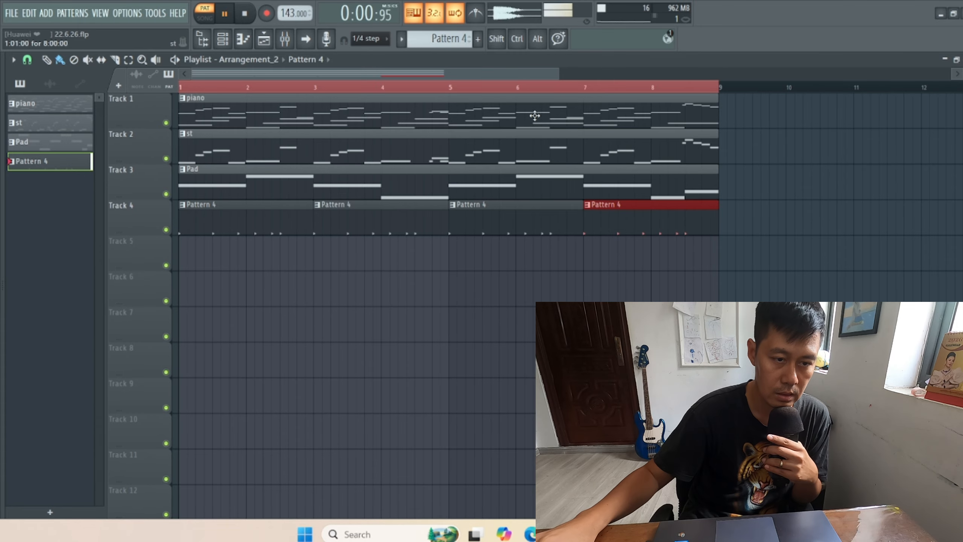
click(245, 13)
Switch playback to song mode, place the hihat audio clip twice on Track 5 across bars 1 to 8, and play the song.
click(205, 18)
click(49, 83)
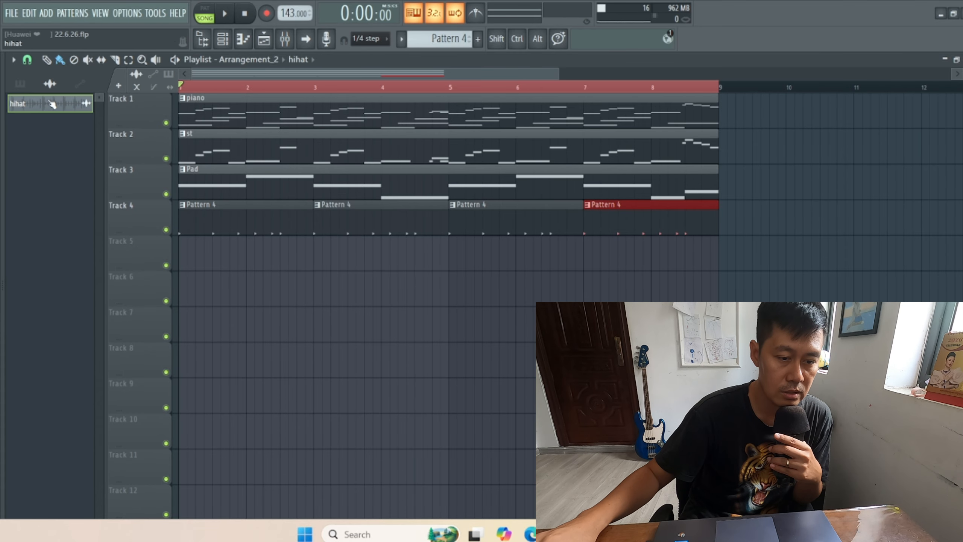
drag(183, 267, 585, 269)
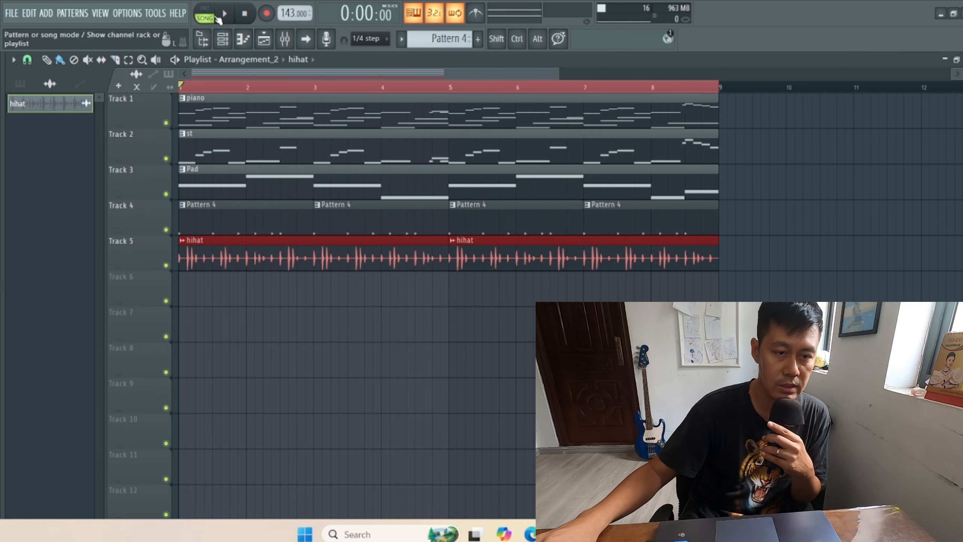
click(232, 15)
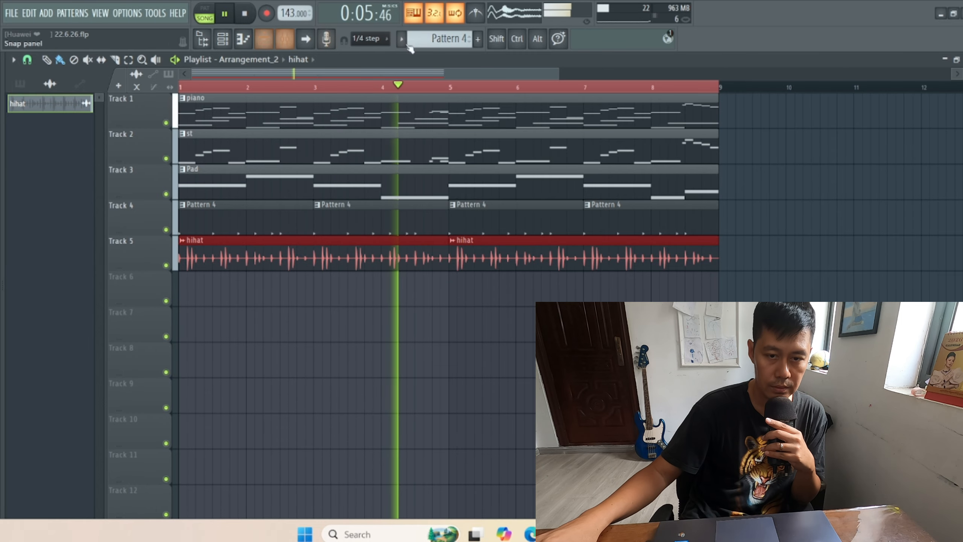
Create another new pattern and place it at bar 1 on Track 6.
click(478, 39)
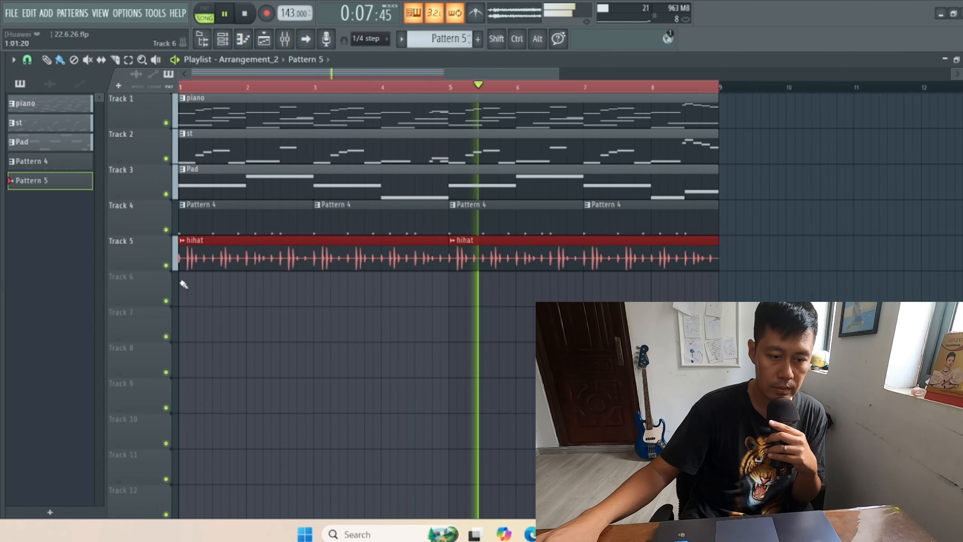
click(187, 298)
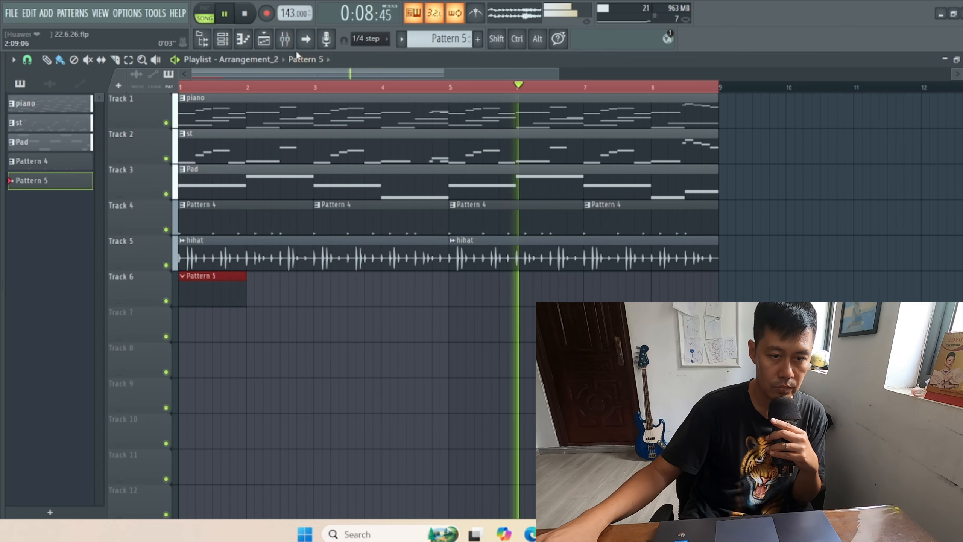
Open the 808 Synth Blasted channel in the piano roll and add two-beat A4 notes on beats 1 and 4 of bar 1.
click(243, 39)
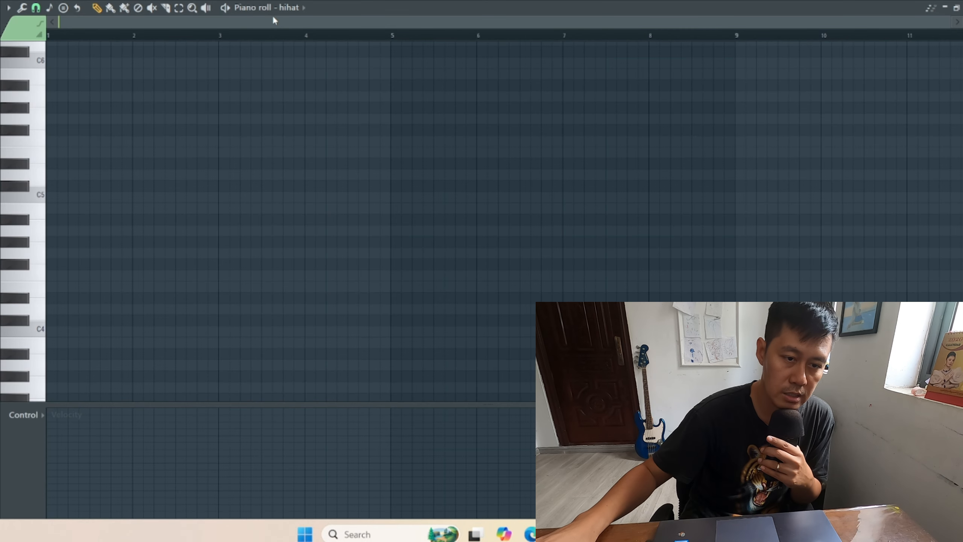
click(292, 7)
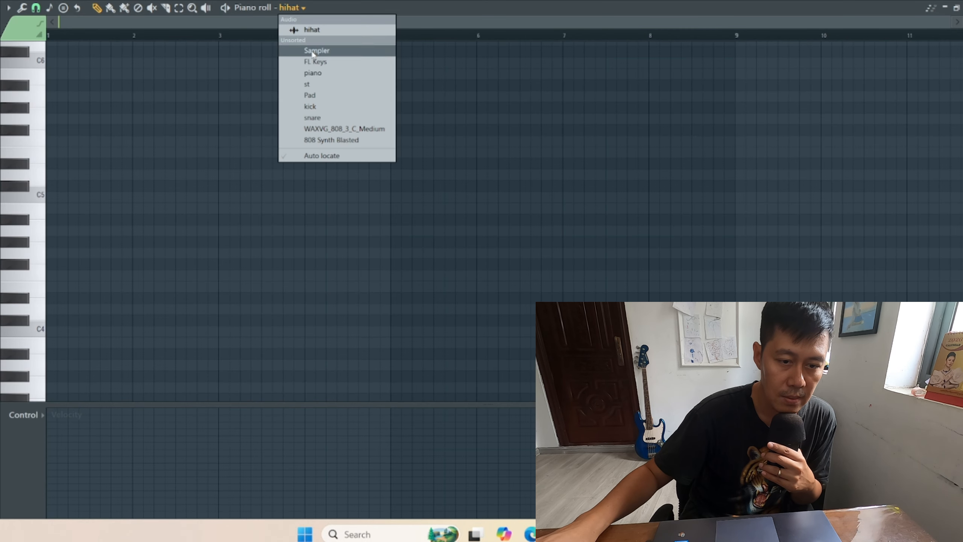
click(331, 140)
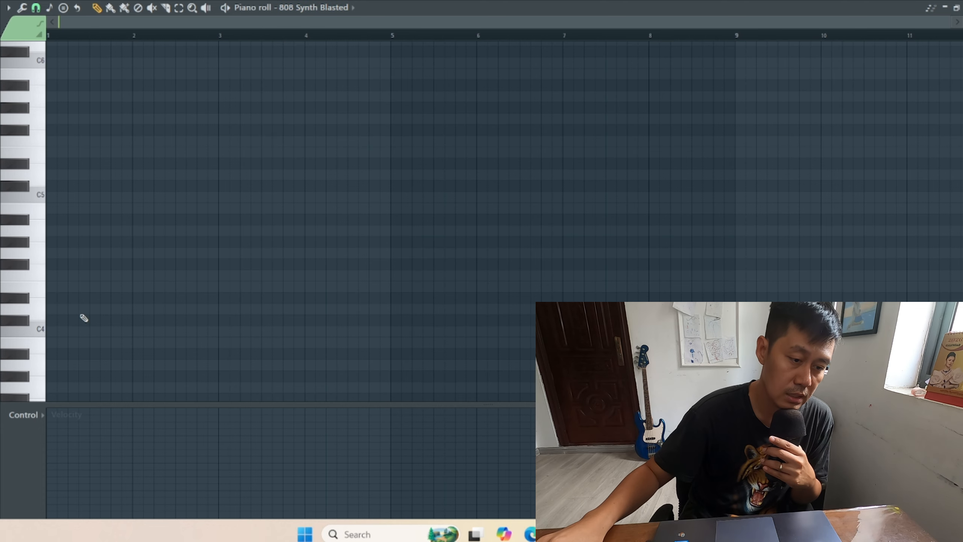
click(51, 230)
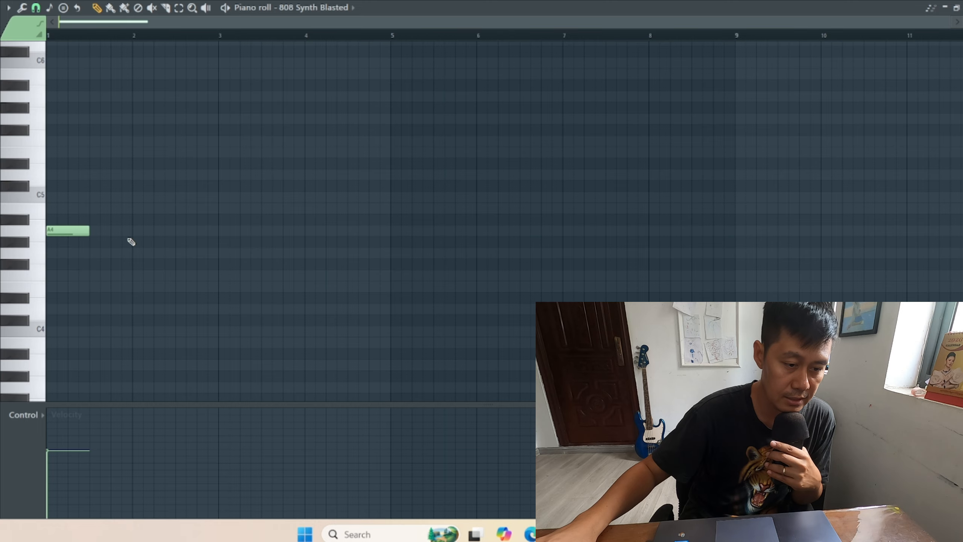
click(116, 232)
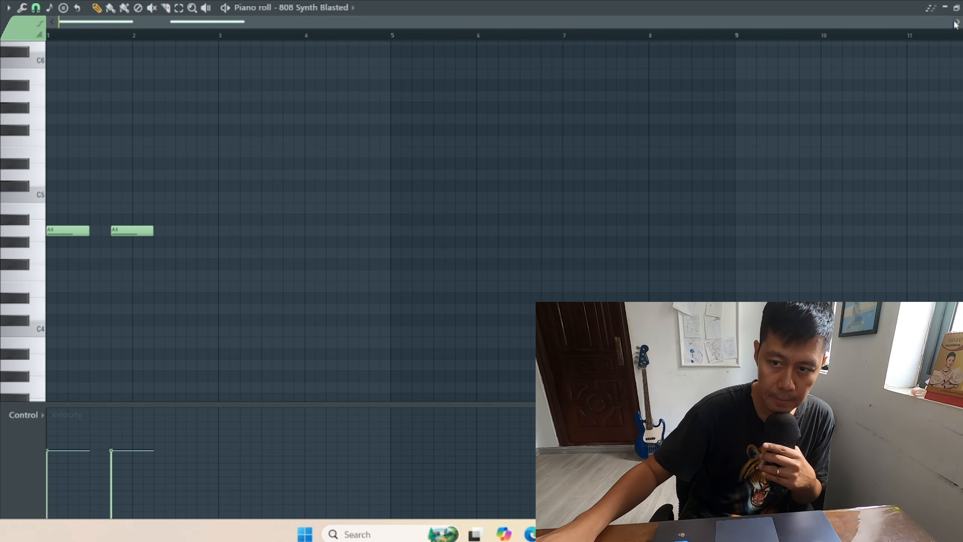
Move the second A4 note half a beat later, make it one beat long, and add two half-beat F4 notes in bar 2.
scroll(437, 158, up, 4)
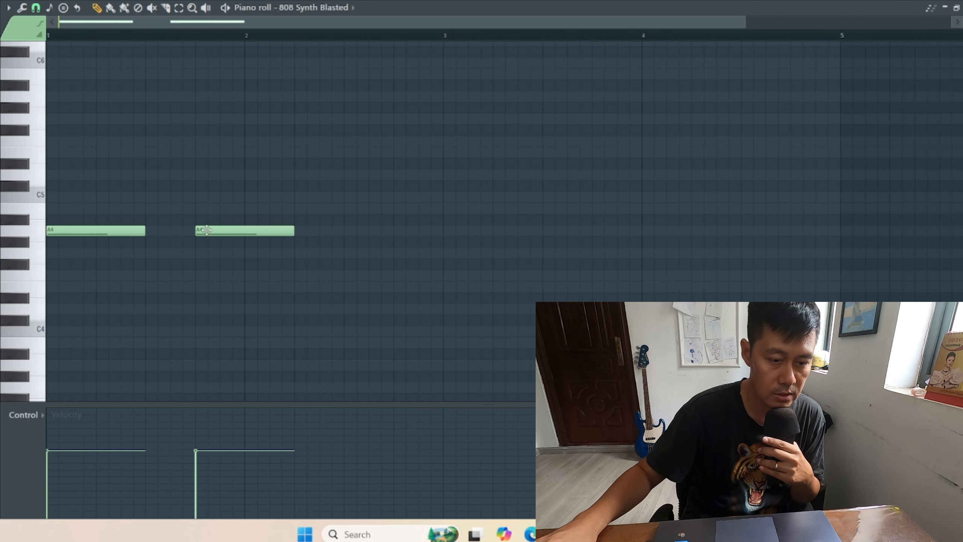
drag(206, 230, 231, 230)
drag(315, 229, 245, 231)
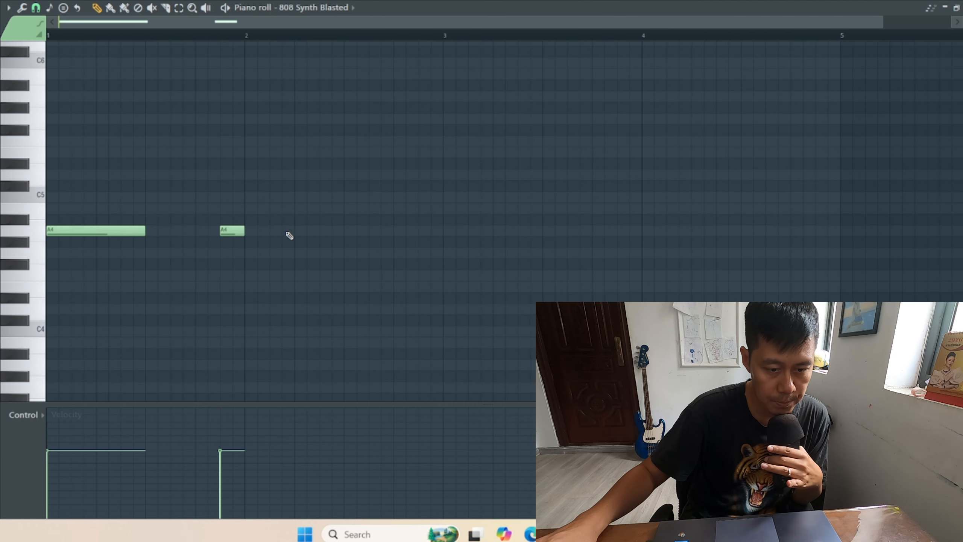
click(279, 276)
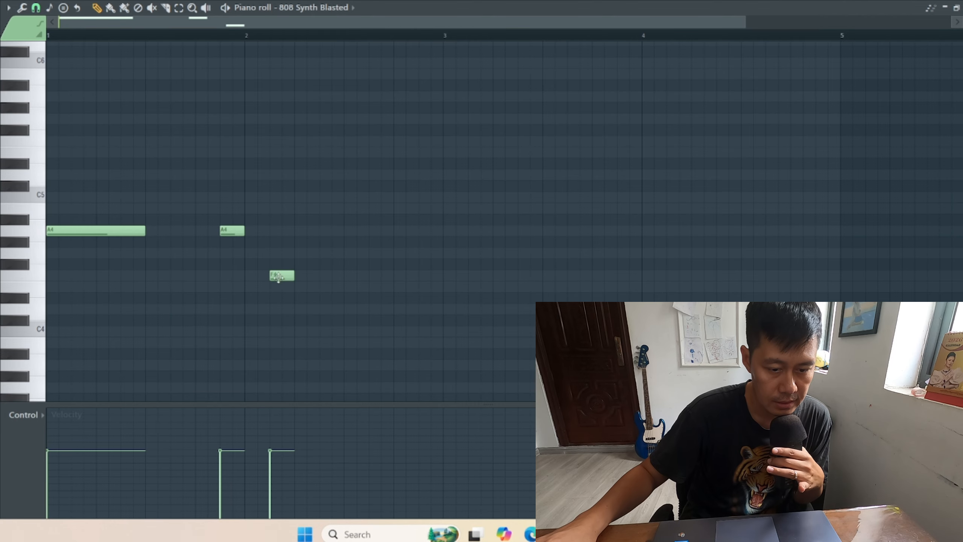
click(326, 276)
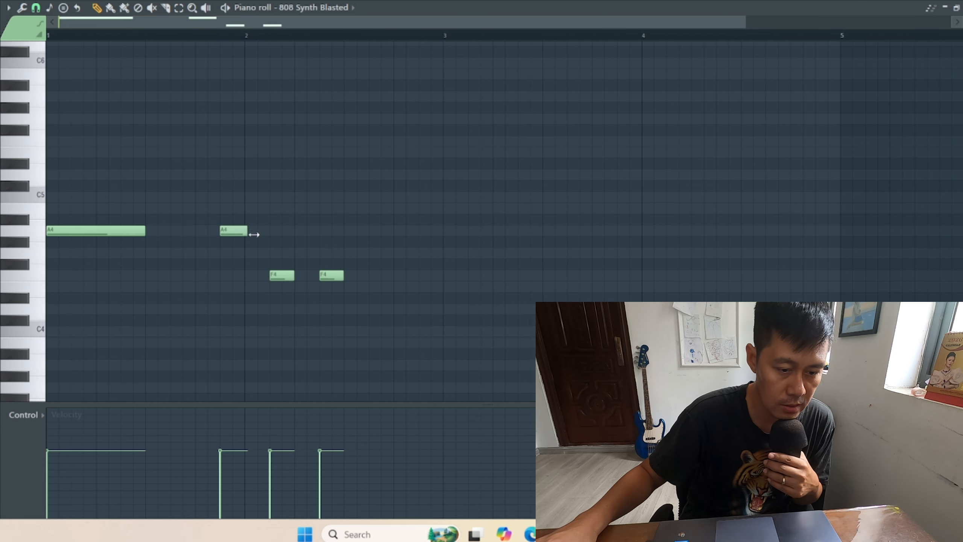
click(35, 236)
click(35, 236)
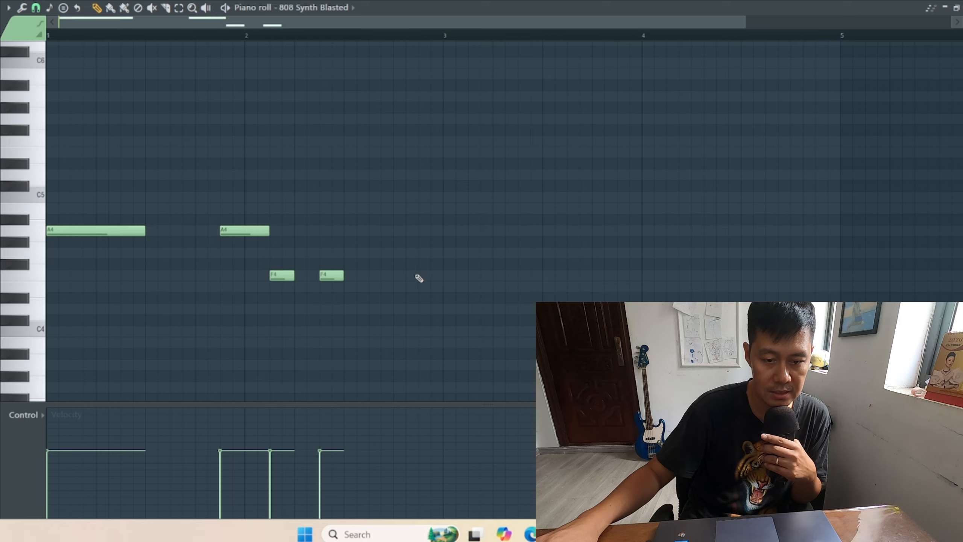
Add a one-beat G4 note at the end of bar 2, lengthen the second F4 to one beat, and play the phrase.
click(406, 254)
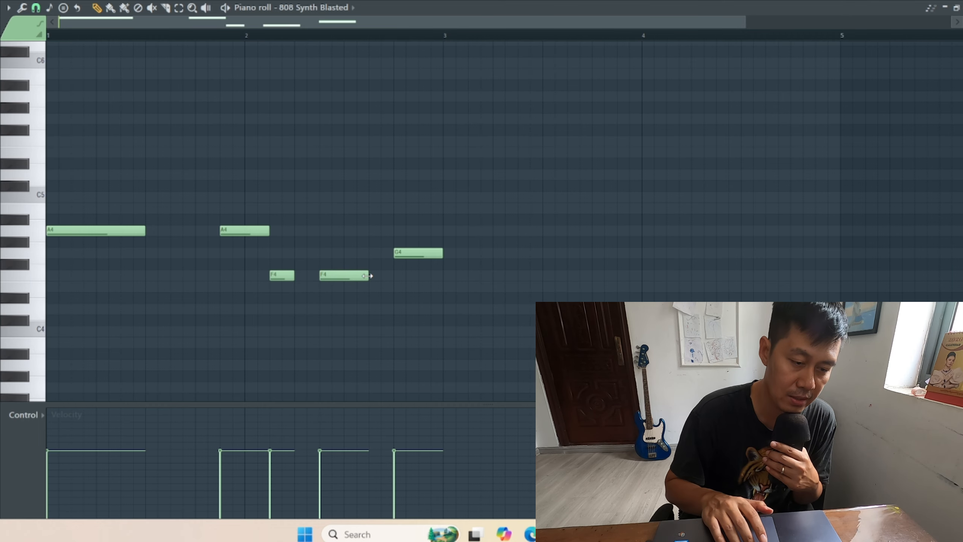
key(space)
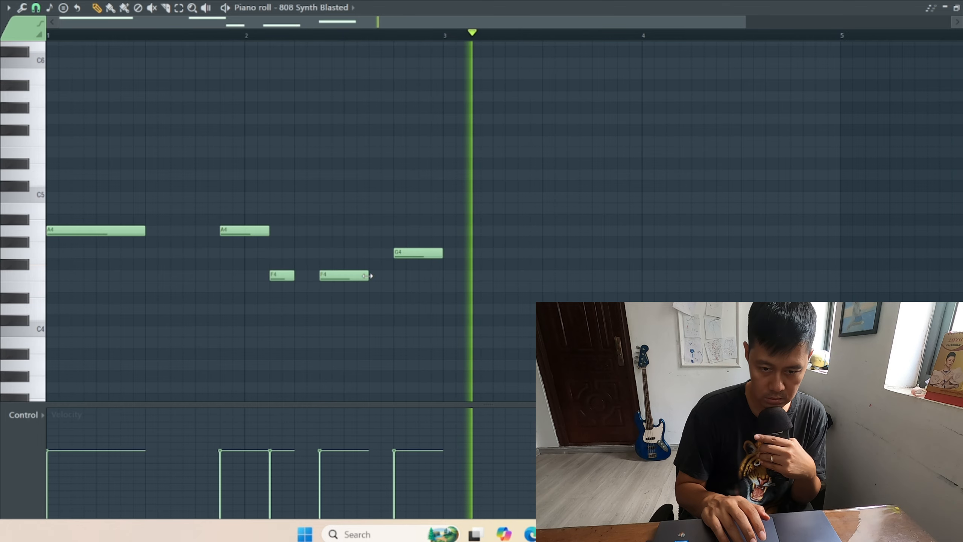
key(space)
Duplicate the whole two-bar bass phrase into bars 3 and 4.
key(ctrl+a)
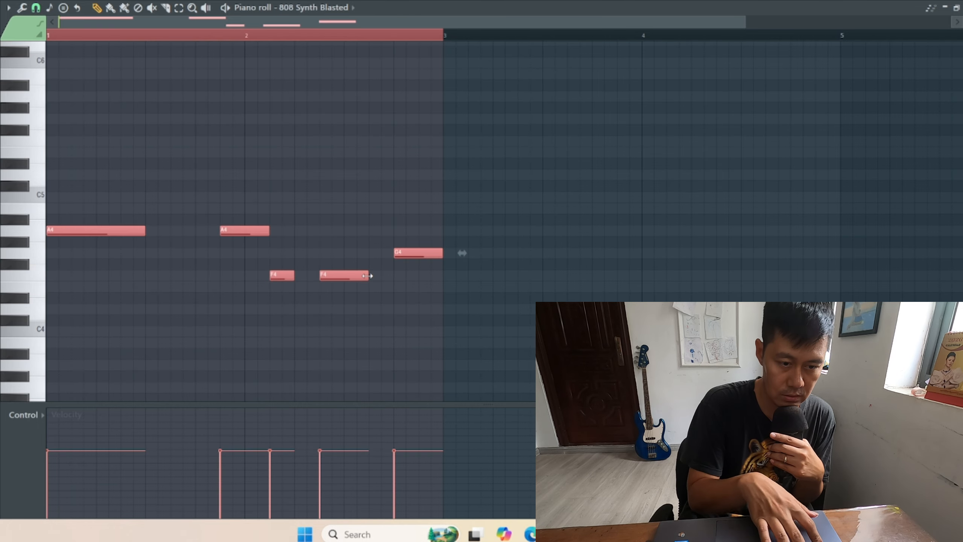
key(ctrl+b)
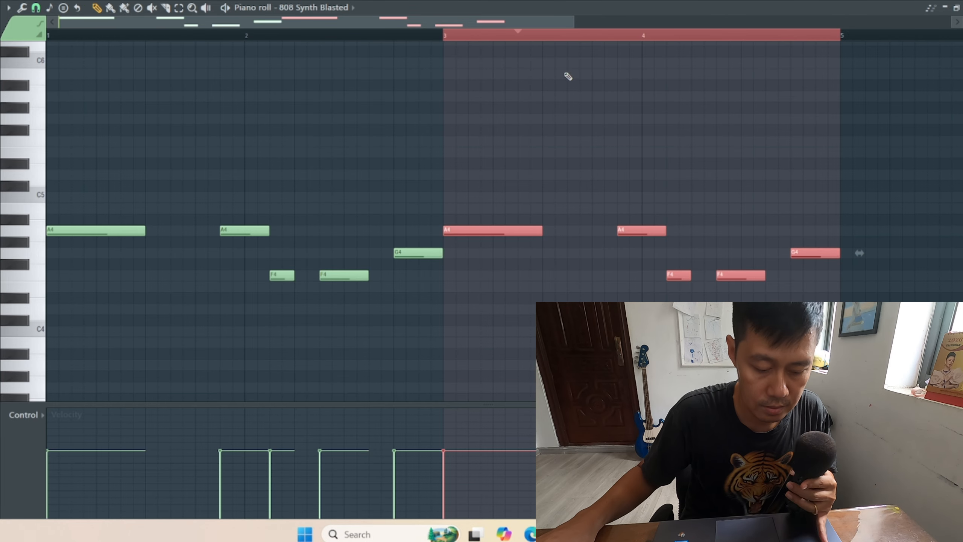
click(534, 37)
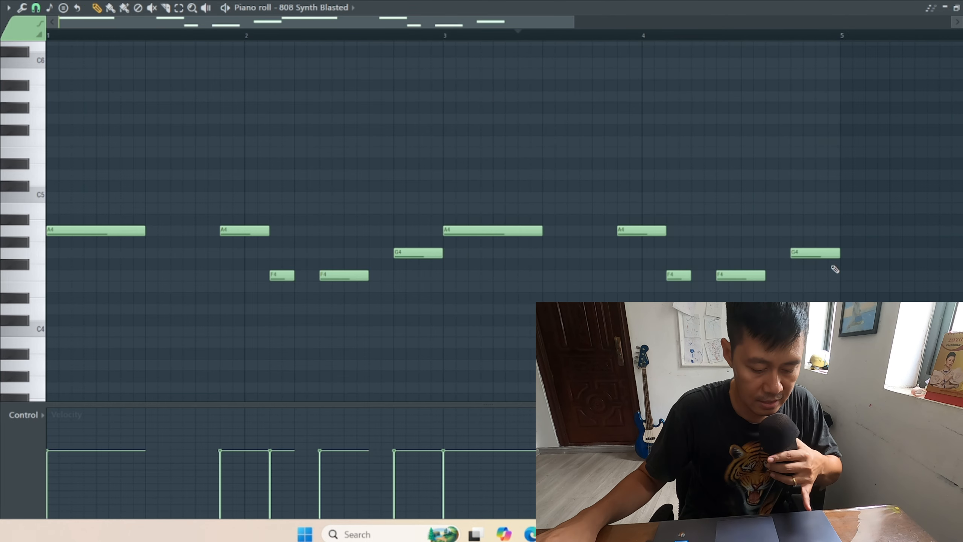
Raise the last G4 in bar 4 one octave to G5, shorten it to half a beat, and add a half-beat F5 after it.
click(815, 253)
key(space)
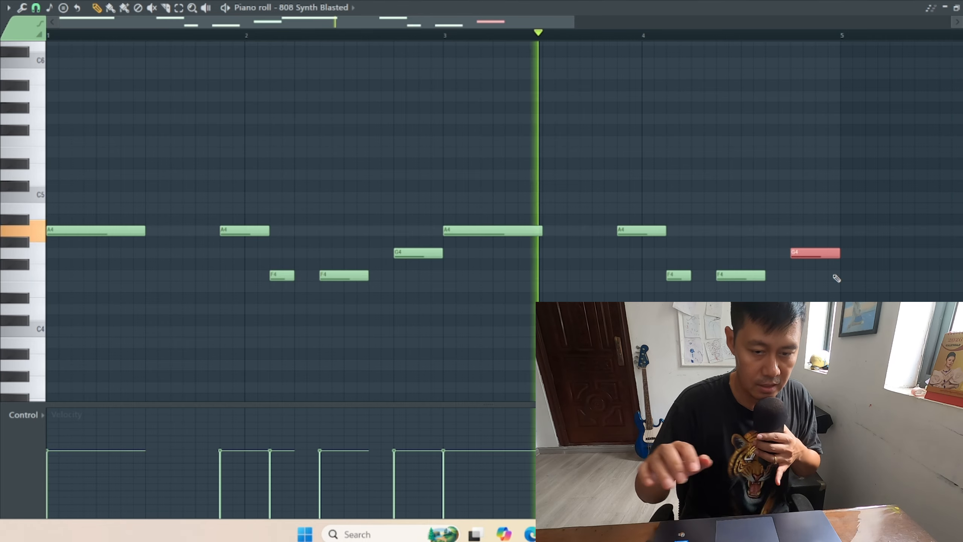
key(space)
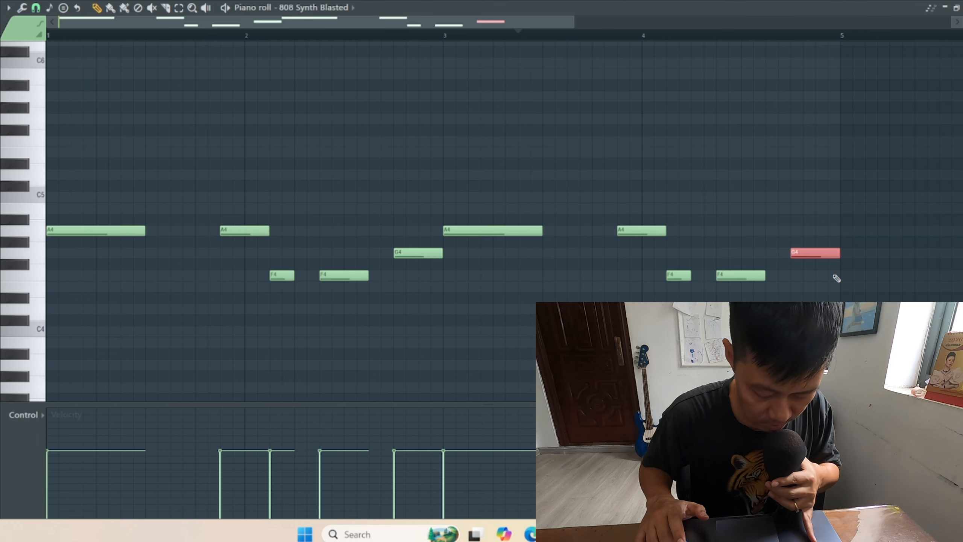
key(ctrl+Up)
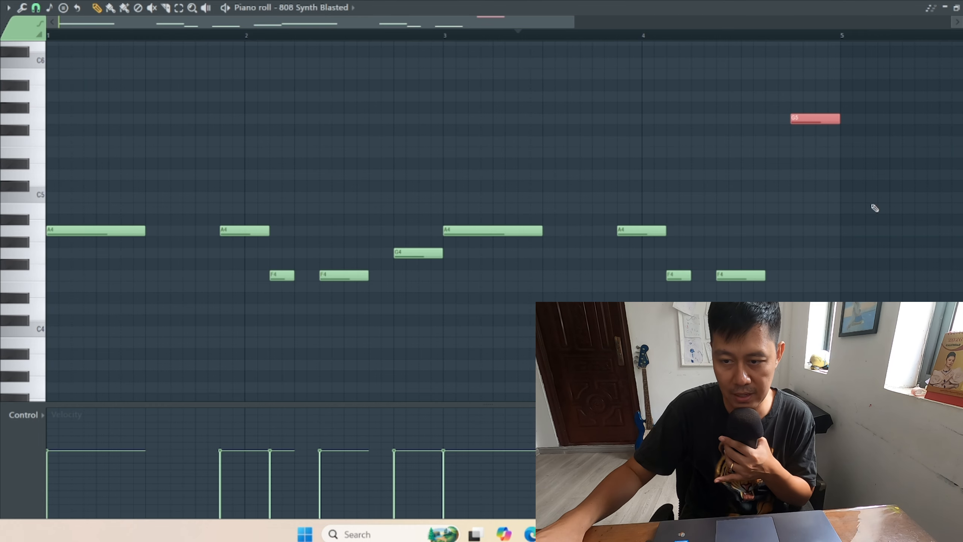
ctrl+click(861, 106)
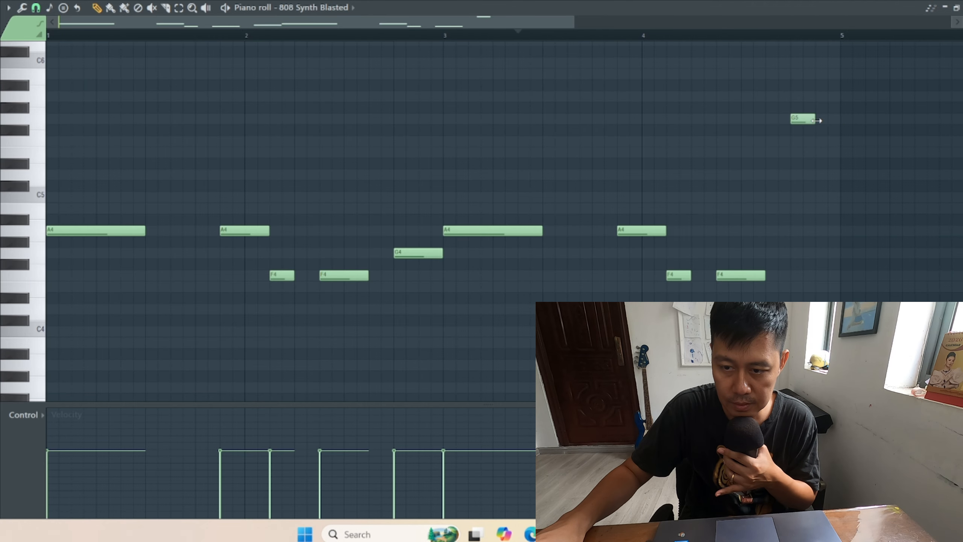
drag(532, 29, 614, 30)
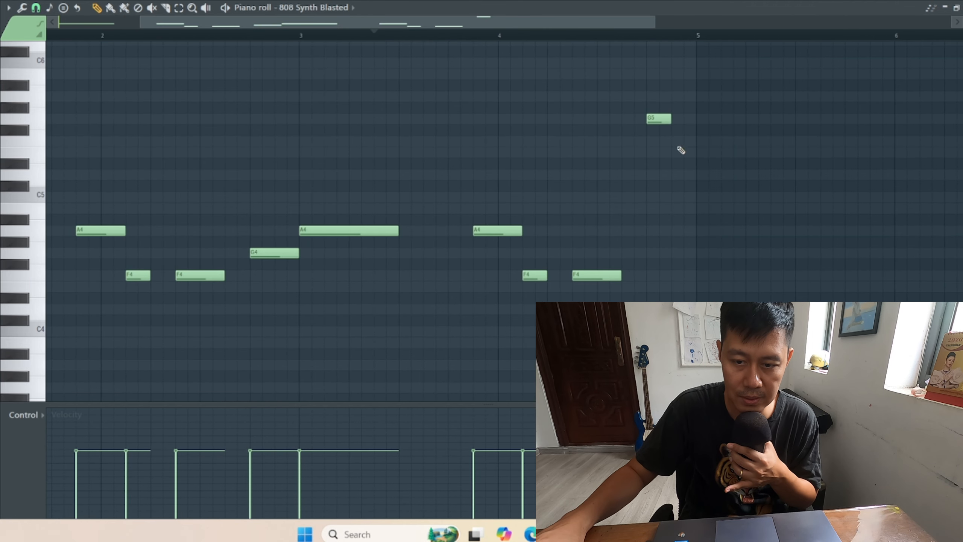
drag(262, 29, 181, 29)
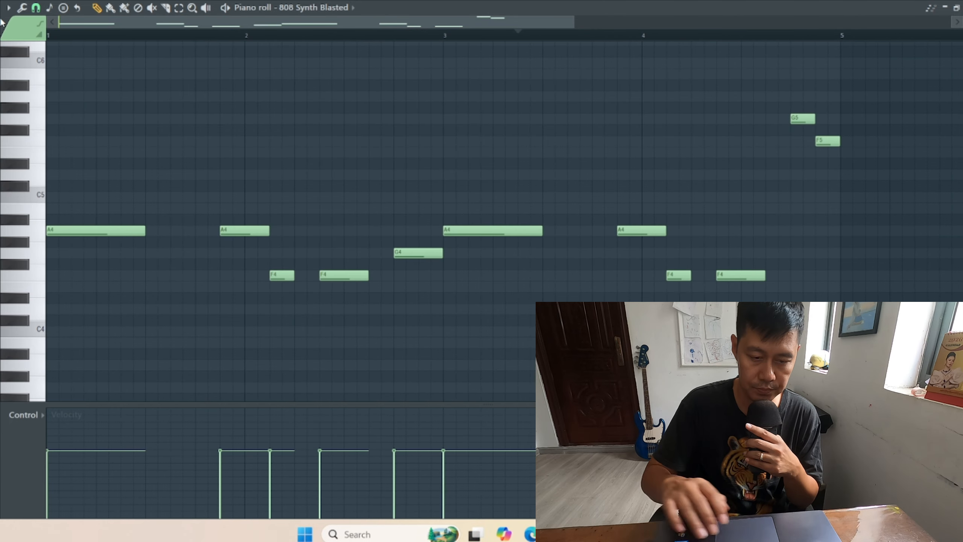
Play the four-bar 808 line from the start and check its notes through bar 4.
key(space)
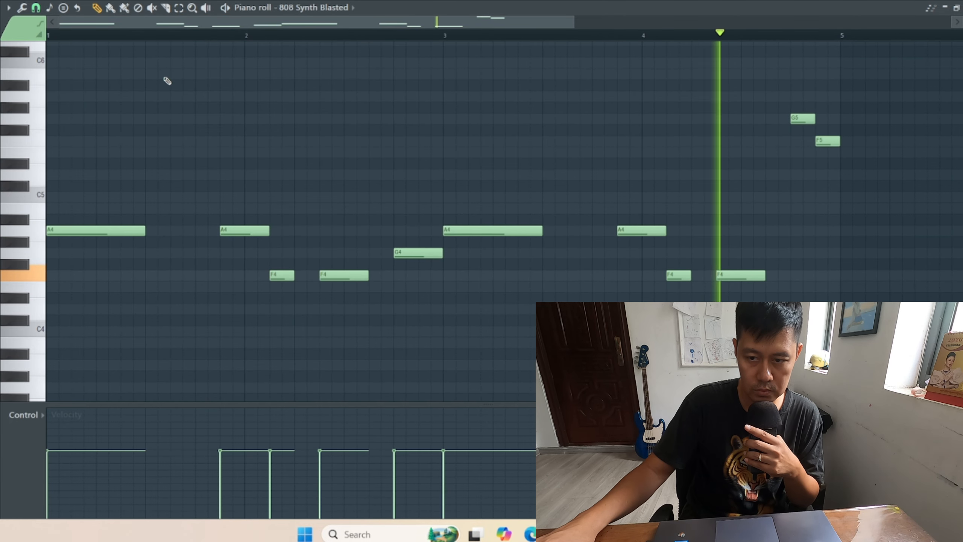
key(space)
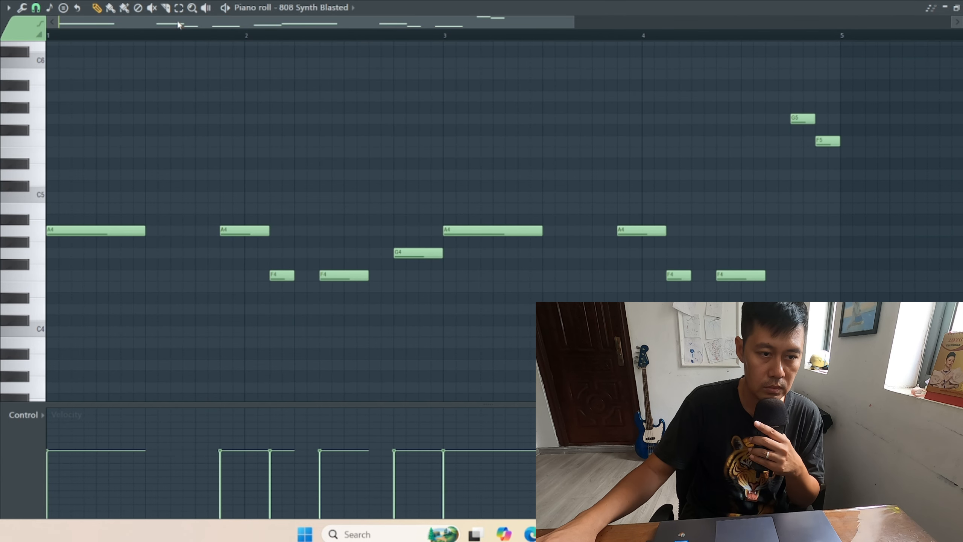
key(space)
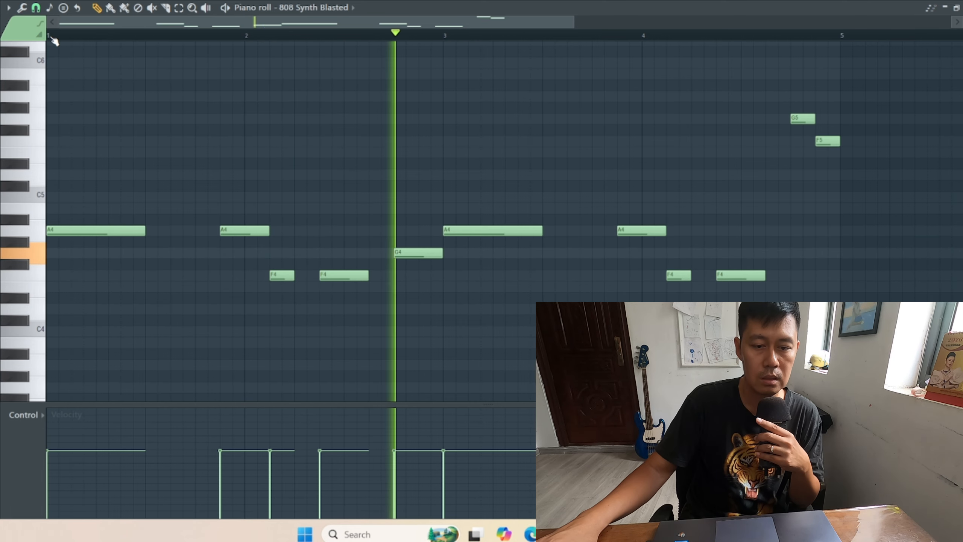
drag(178, 23, 321, 33)
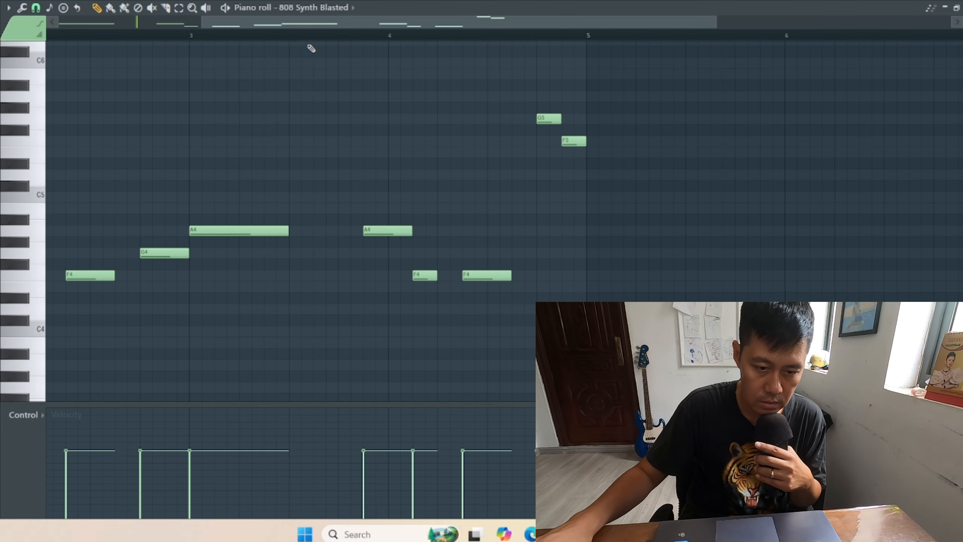
drag(416, 32, 248, 37)
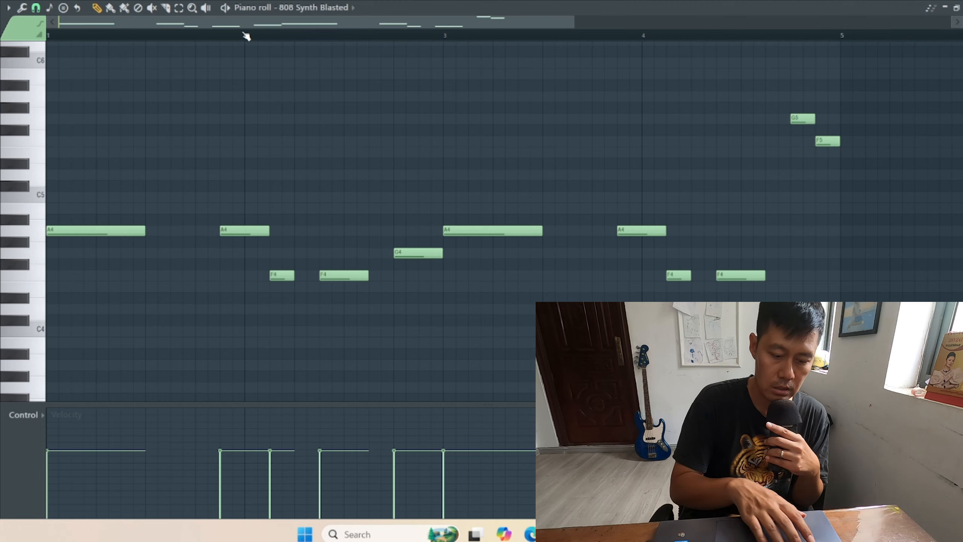
Duplicate all four bars of 808 notes into bars 5 to 8 and deselect the copies.
key(ctrl+a)
key(ctrl+v)
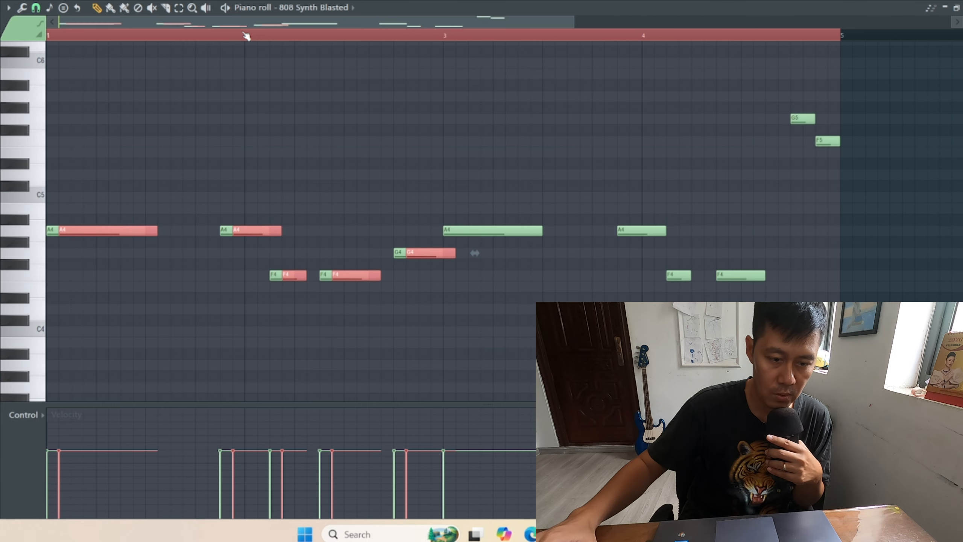
key(ctrl+z)
key(ctrl+b)
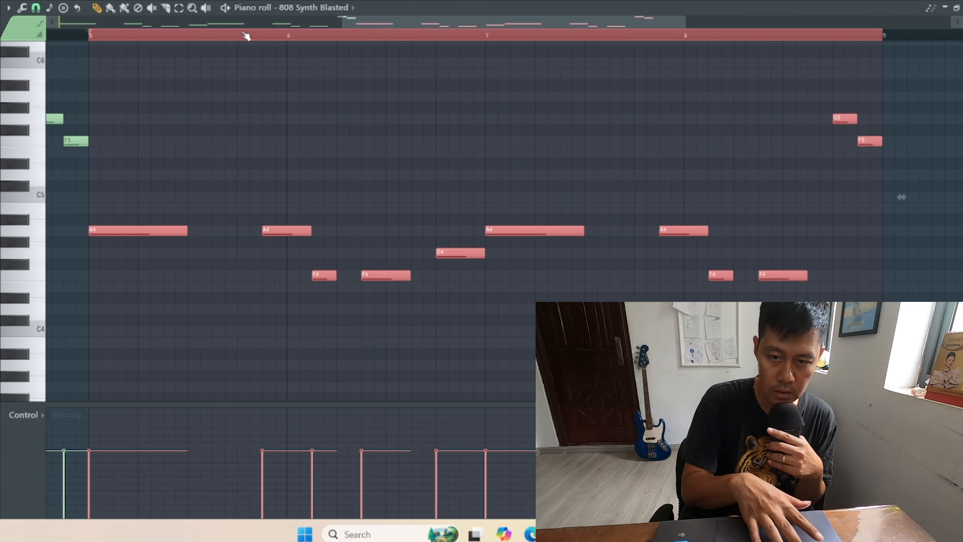
drag(402, 19, 580, 29)
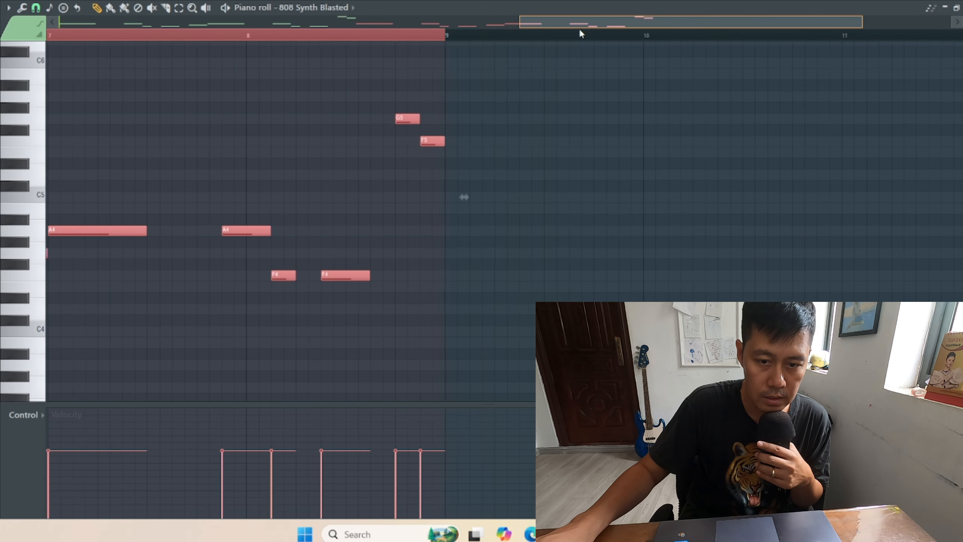
click(500, 88)
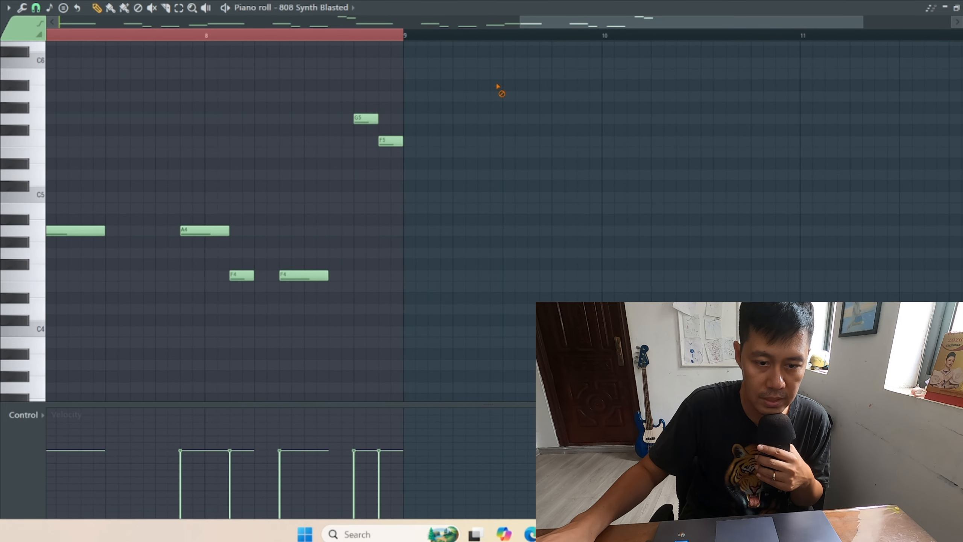
click(398, 38)
Change the piano roll's snap setting and delete the G5 and F5 notes at the end of bar 8.
drag(858, 22, 751, 21)
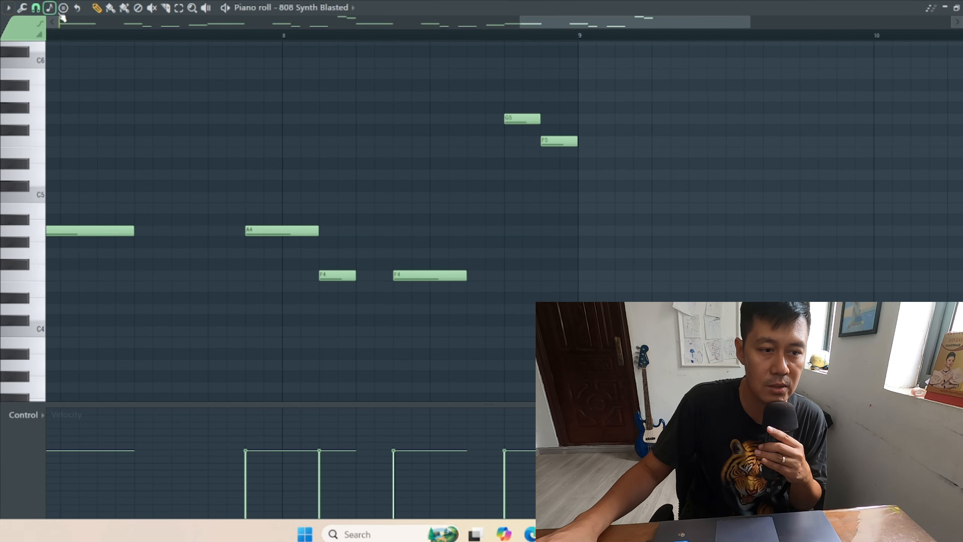
click(80, 6)
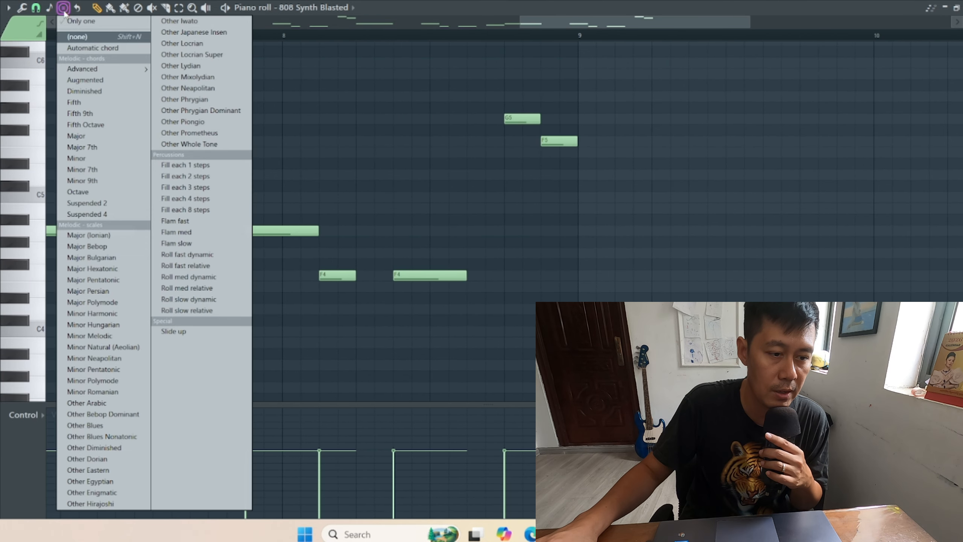
click(37, 8)
click(36, 8)
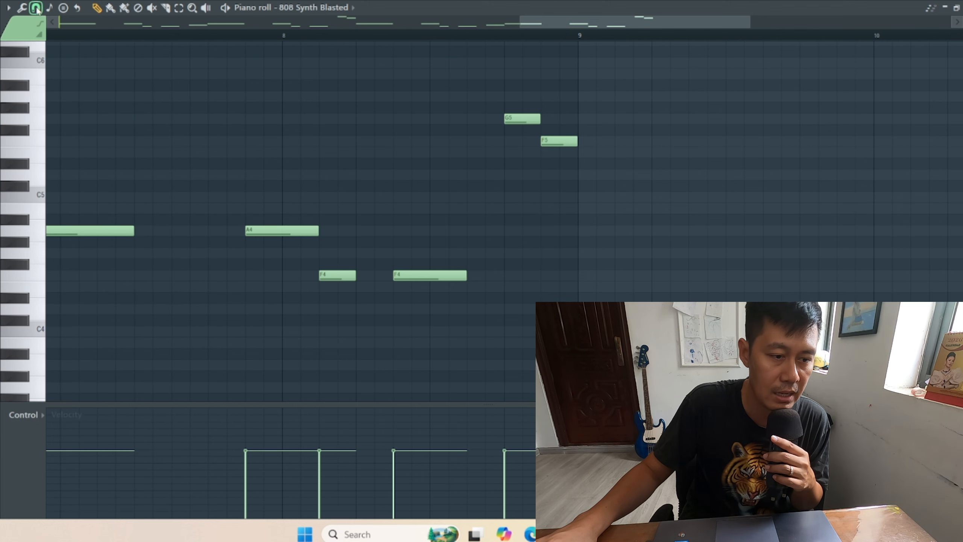
click(36, 7)
click(52, 152)
right_click(522, 121)
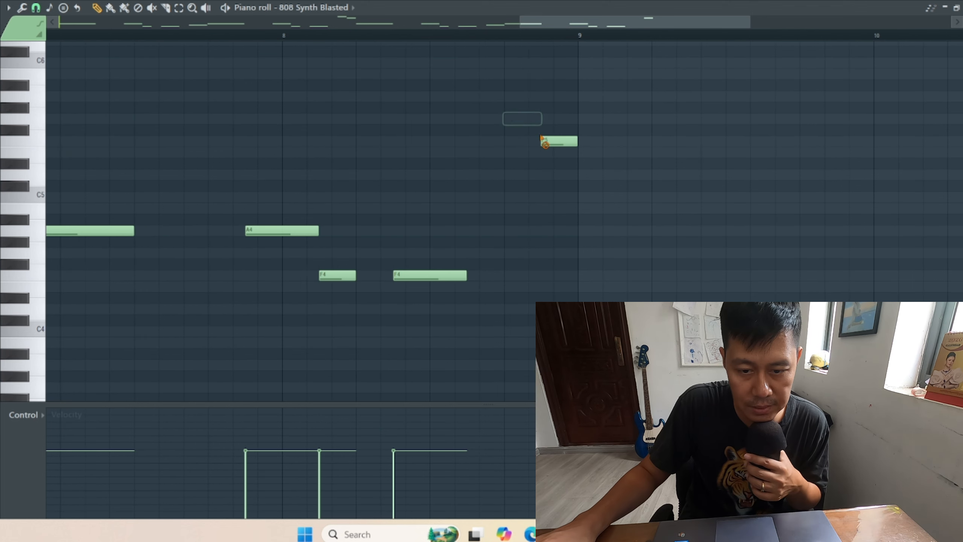
right_click(556, 142)
Fill the last beat of bar 8 with three short, evenly spaced G5 notes, each about a third of a beat long.
click(525, 121)
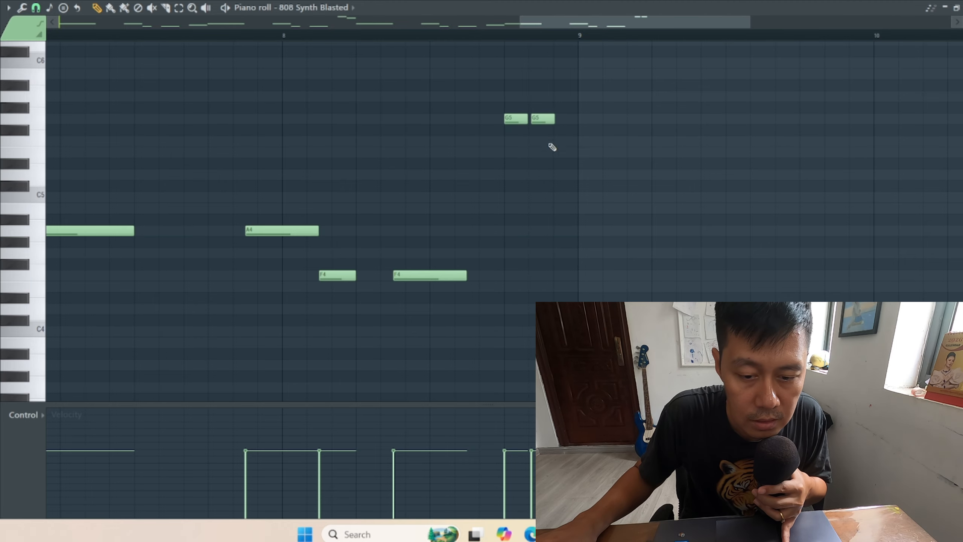
drag(540, 118, 538, 120)
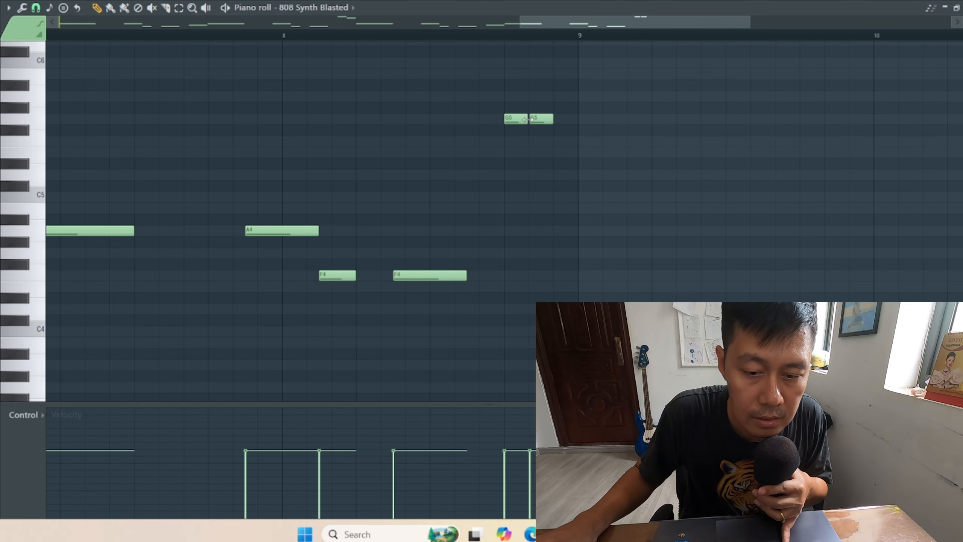
click(560, 141)
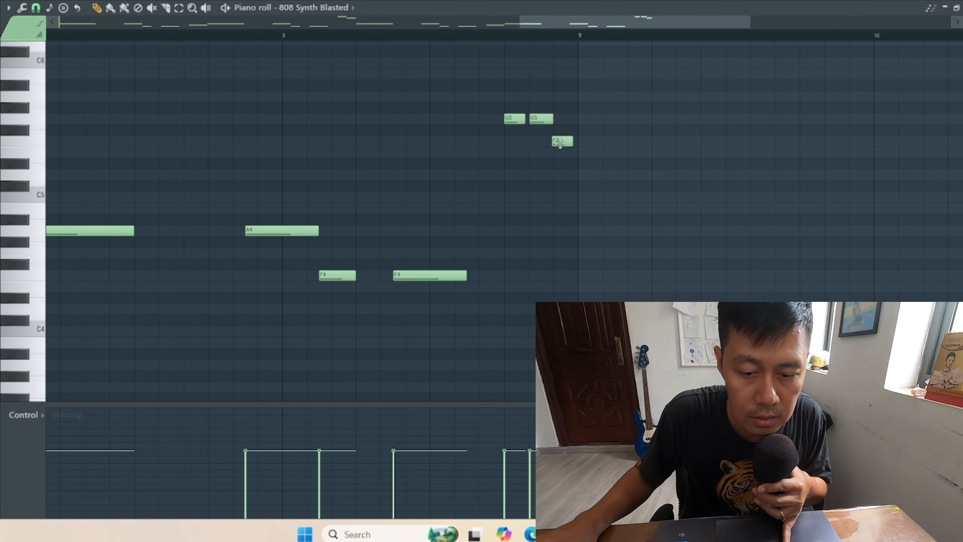
drag(562, 141, 564, 143)
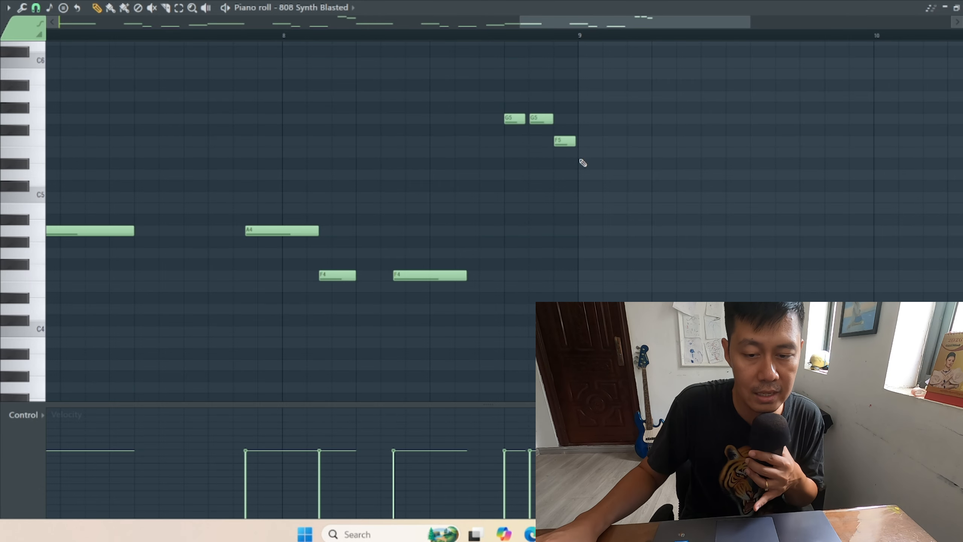
drag(562, 145, 563, 121)
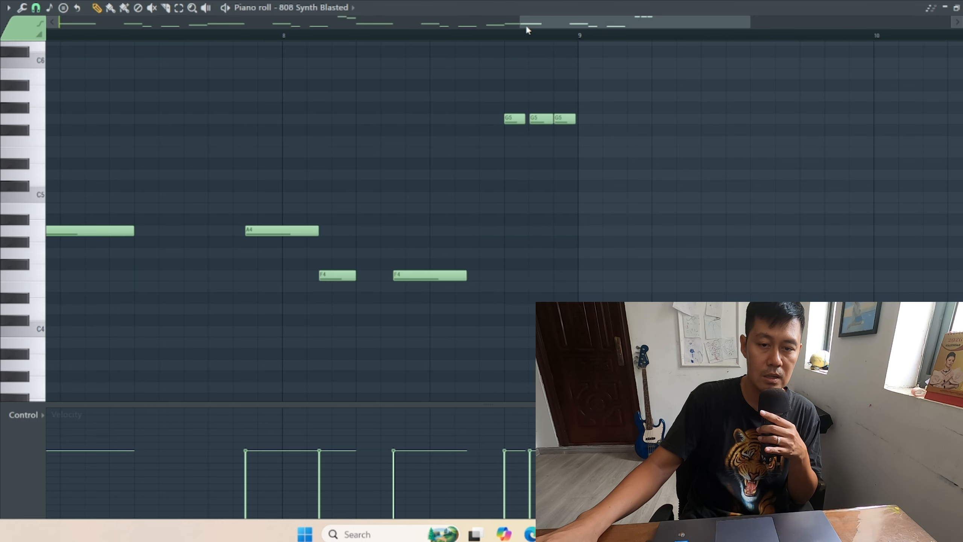
Play the 808 line with all eight bars in view, then return to the playlist.
drag(522, 24, 1, 2)
key(space)
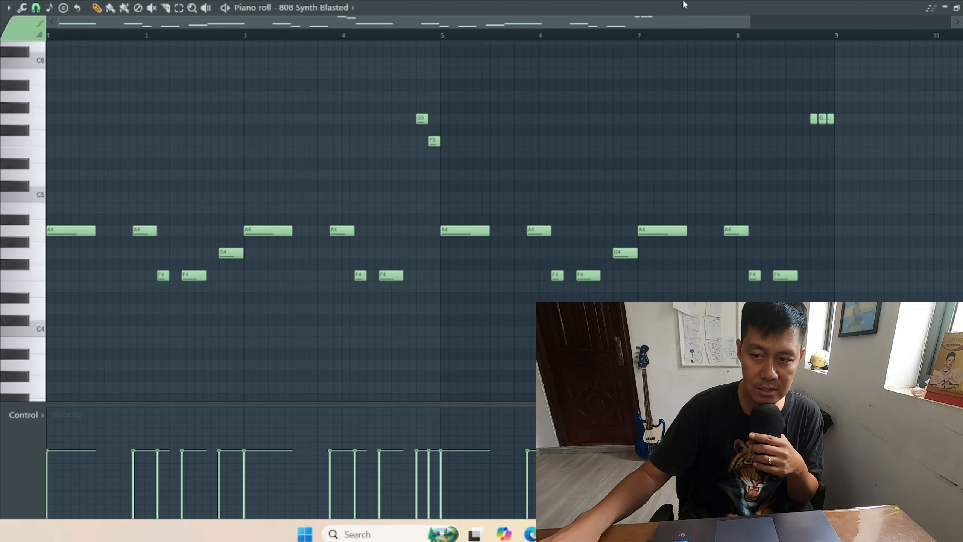
click(962, 7)
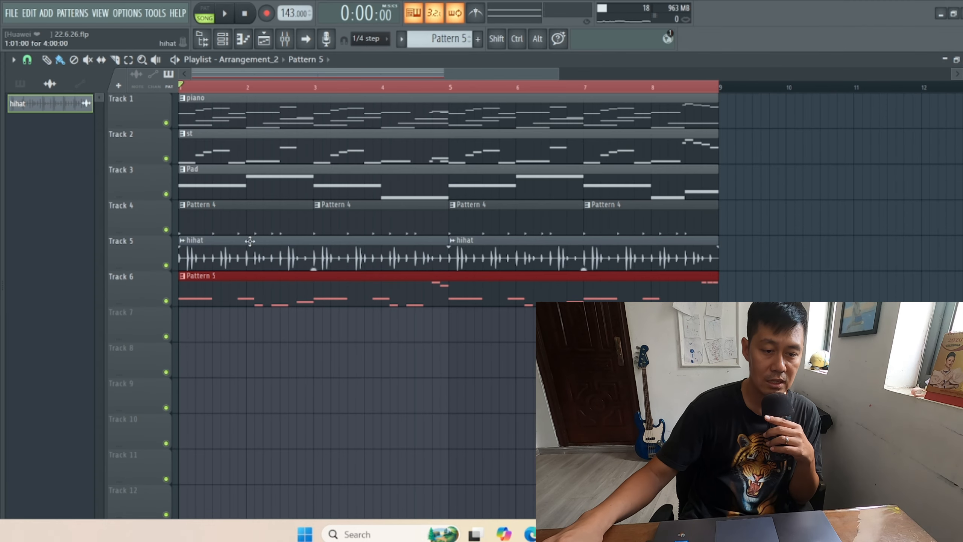
Review the 808 notes of Pattern 5 once more, return to the playlist and play the full song.
click(207, 227)
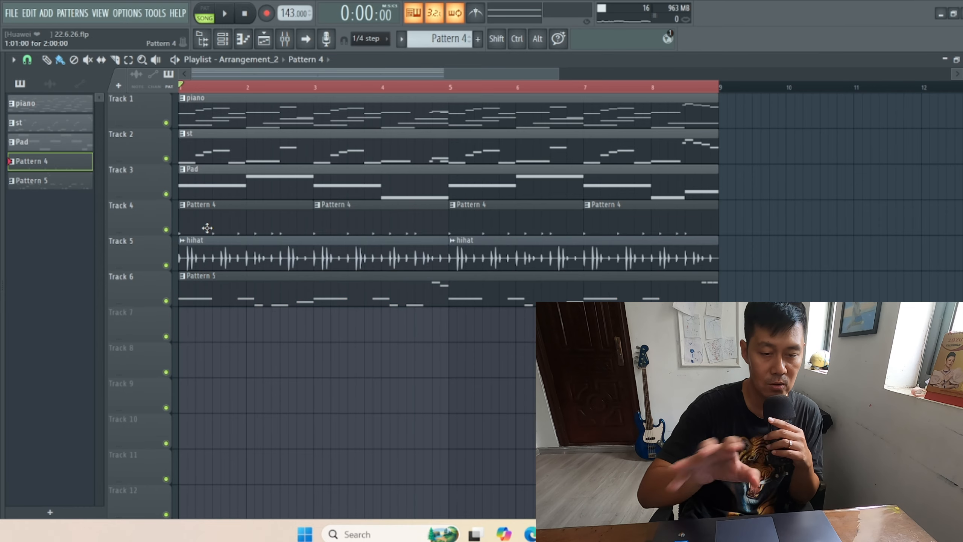
double_click(211, 305)
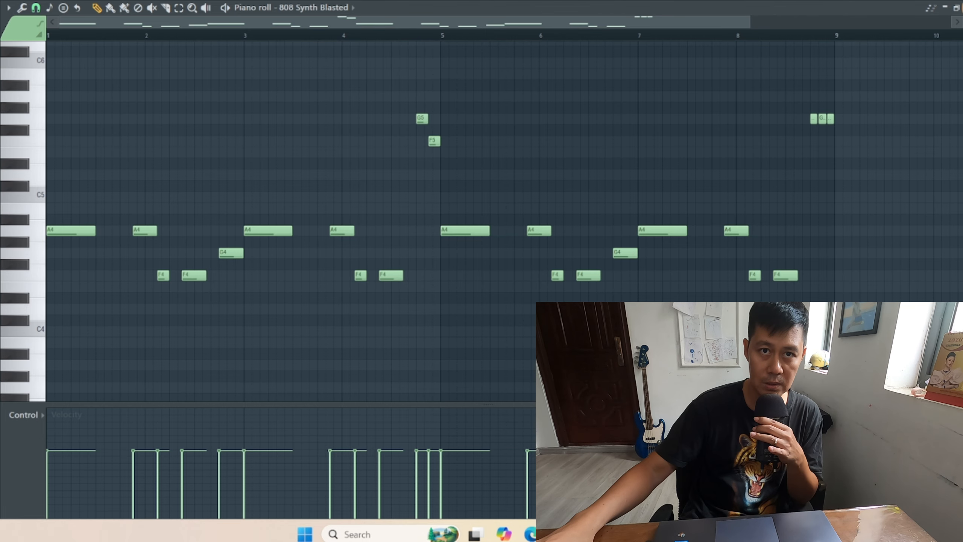
click(962, 8)
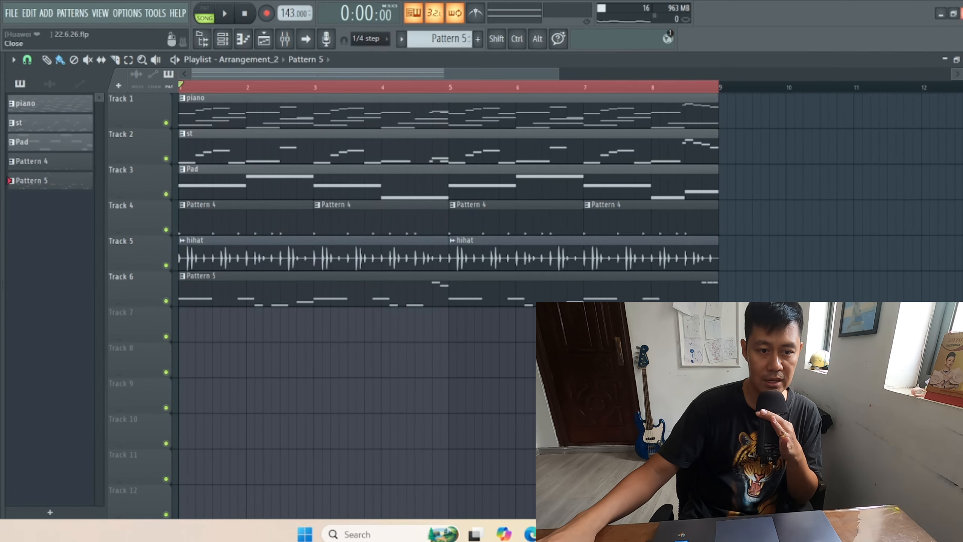
click(225, 24)
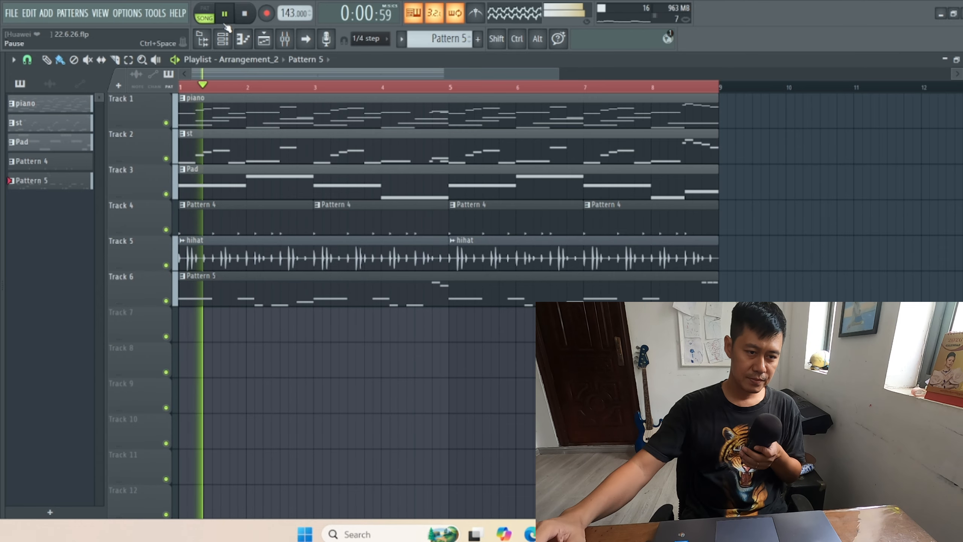